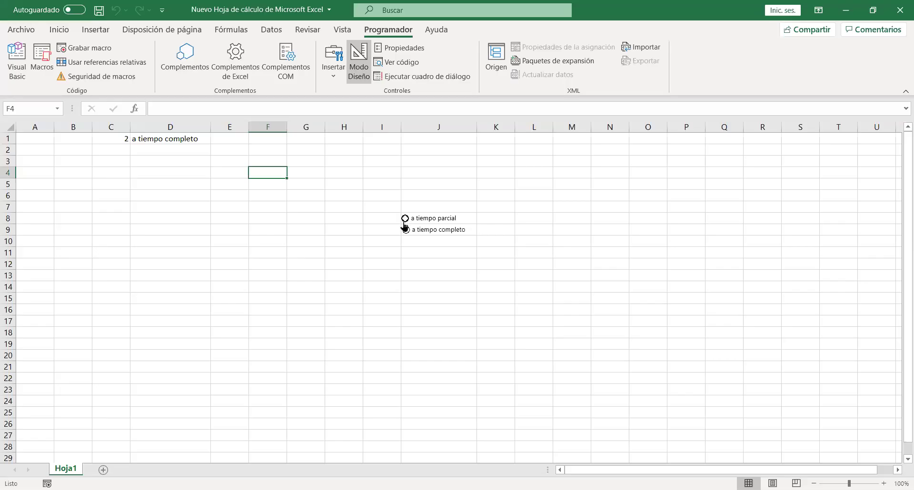
Switch between a tiempo parcial and a tiempo completo a few times, watching C1 change.
{"action": "left_click", "coordinate": [405, 219]}
{"action": "left_click", "coordinate": [405, 230]}
{"action": "left_click", "coordinate": [405, 218]}
{"action": "left_click", "coordinate": [406, 230]}
{"action": "left_click", "coordinate": [405, 219]}
{"action": "left_click", "coordinate": [405, 230]}
{"action": "left_click", "coordinate": [405, 219]}
{"action": "left_click", "coordinate": [364, 240]}
{"action": "left_click", "coordinate": [279, 241]}
{"action": "left_click", "coordinate": [239, 281]}
{"action": "left_click_drag", "start_coordinate": [476, 332], "coordinate": [495, 333]}
{"action": "left_click_drag", "start_coordinate": [614, 253], "coordinate": [586, 241]}
{"action": "left_click", "coordinate": [533, 196]}
{"action": "left_click", "coordinate": [300, 173]}
{"action": "left_click", "coordinate": [305, 264]}
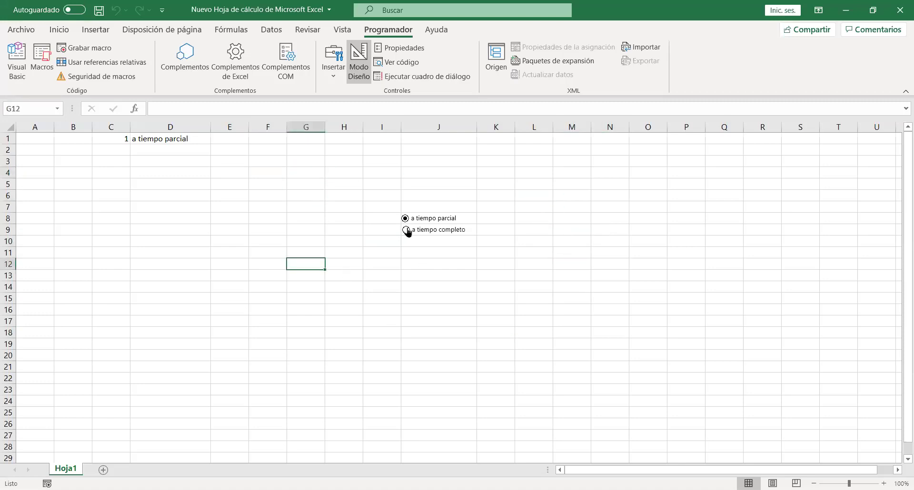
Rapidly alternate the two employment options many times, stopping on a tiempo completo.
{"action": "left_click", "coordinate": [406, 231]}
{"action": "left_click", "coordinate": [405, 218]}
{"action": "left_click", "coordinate": [406, 230]}
{"action": "left_click", "coordinate": [405, 218]}
{"action": "left_click", "coordinate": [405, 230]}
{"action": "left_click", "coordinate": [405, 219]}
{"action": "left_click", "coordinate": [406, 231]}
{"action": "left_click", "coordinate": [405, 218]}
{"action": "left_click", "coordinate": [406, 230]}
{"action": "left_click", "coordinate": [405, 218]}
{"action": "left_click", "coordinate": [405, 230]}
{"action": "left_click", "coordinate": [405, 218]}
{"action": "left_click", "coordinate": [406, 231]}
{"action": "left_click", "coordinate": [405, 218]}
{"action": "left_click", "coordinate": [406, 231]}
{"action": "left_click", "coordinate": [405, 218]}
{"action": "left_click", "coordinate": [406, 231]}
{"action": "left_click", "coordinate": [404, 219]}
{"action": "left_click", "coordinate": [406, 231]}
{"action": "left_click", "coordinate": [405, 218]}
{"action": "left_click", "coordinate": [406, 230]}
{"action": "left_click", "coordinate": [405, 219]}
{"action": "left_click", "coordinate": [405, 230]}
{"action": "left_click", "coordinate": [405, 219]}
{"action": "left_click", "coordinate": [406, 230]}
{"action": "left_click", "coordinate": [404, 218]}
{"action": "left_click", "coordinate": [406, 230]}
Recheck the link with a few more toggles, finishing on a tiempo completo so C1 reads 2.
{"action": "left_click", "coordinate": [383, 209]}
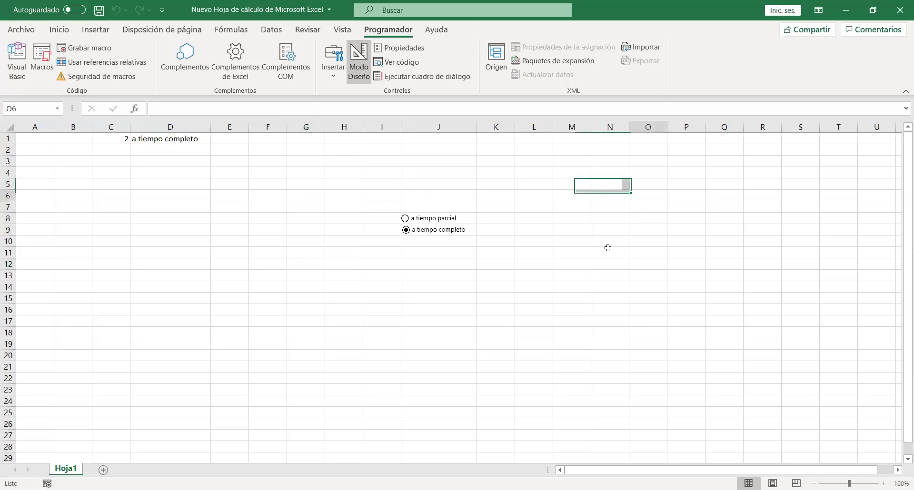
{"action": "mouse_move", "coordinate": [496, 184]}
{"action": "left_mouse_down"}
{"action": "mouse_move", "coordinate": [498, 339]}
{"action": "mouse_move", "coordinate": [495, 238]}
{"action": "left_mouse_up"}
{"action": "left_click_drag", "start_coordinate": [438, 264], "coordinate": [381, 252]}
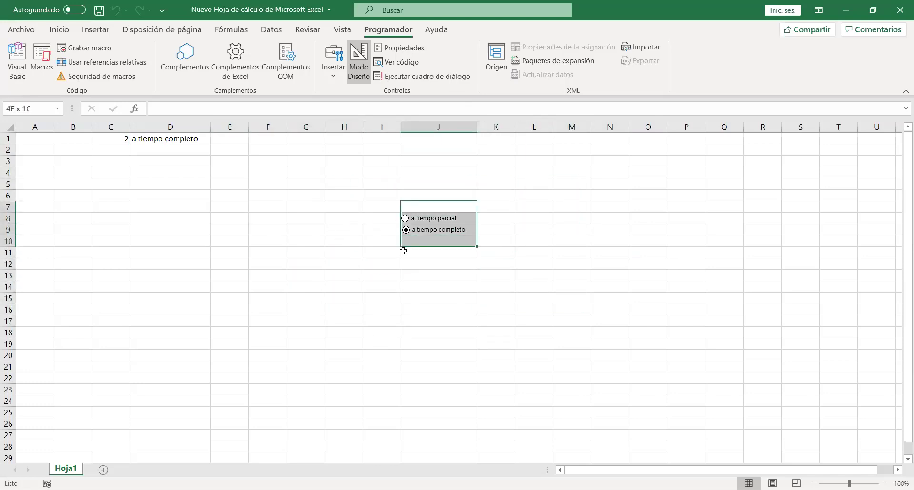
{"action": "left_click", "coordinate": [382, 253]}
{"action": "left_click", "coordinate": [405, 219]}
{"action": "left_click", "coordinate": [406, 230]}
{"action": "left_click", "coordinate": [405, 219]}
{"action": "left_click", "coordinate": [406, 230]}
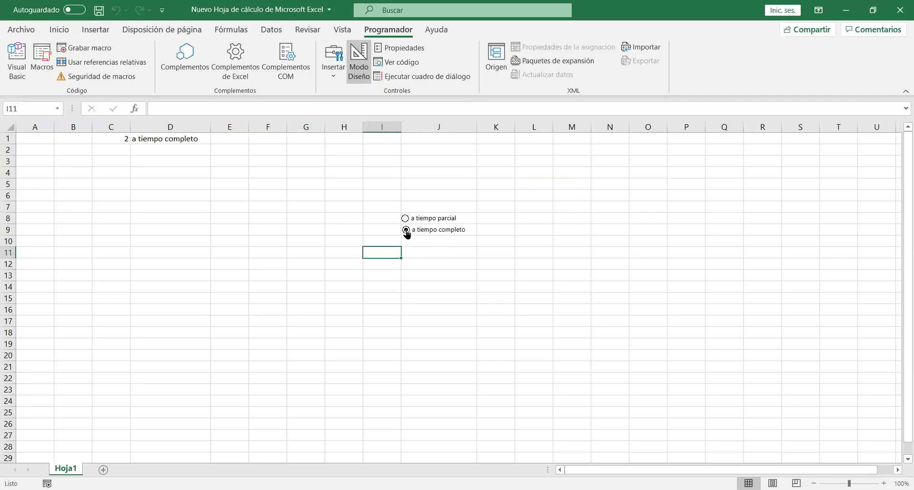
{"action": "left_click", "coordinate": [405, 218]}
{"action": "left_click", "coordinate": [406, 230]}
{"action": "left_click", "coordinate": [405, 219]}
{"action": "left_click", "coordinate": [406, 230]}
{"action": "left_click", "coordinate": [495, 206]}
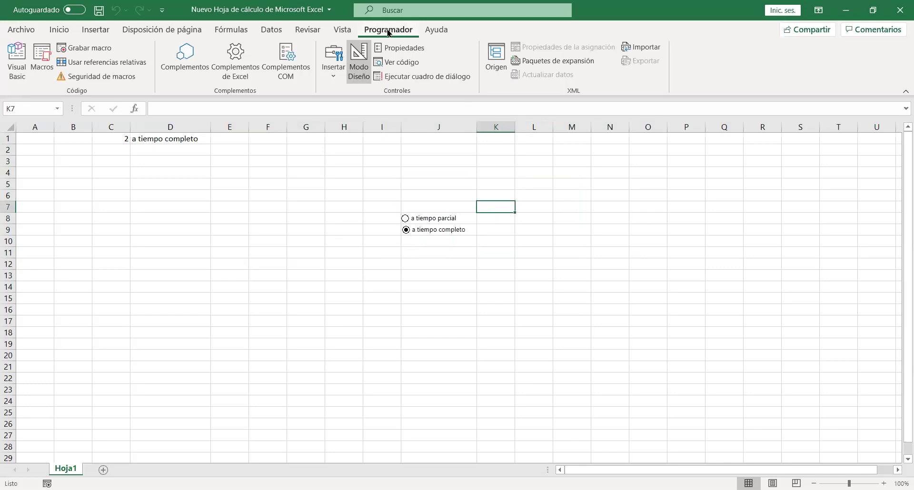
Insert a new option button and move it just below a tiempo completo.
{"action": "left_click", "coordinate": [333, 62]}
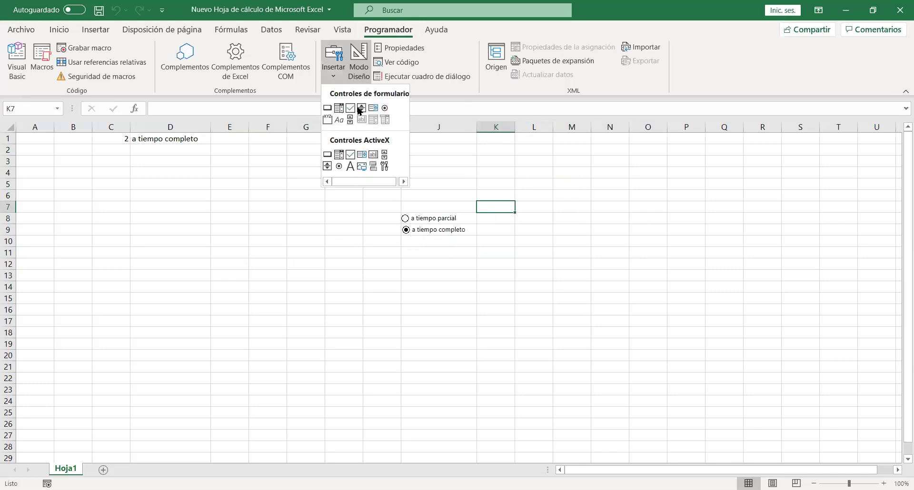
{"action": "left_click", "coordinate": [385, 109]}
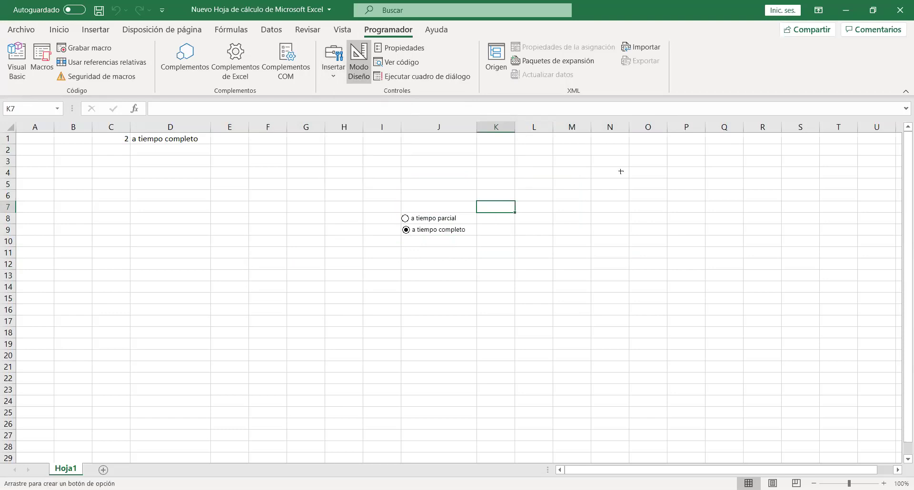
{"action": "left_click", "coordinate": [620, 171]}
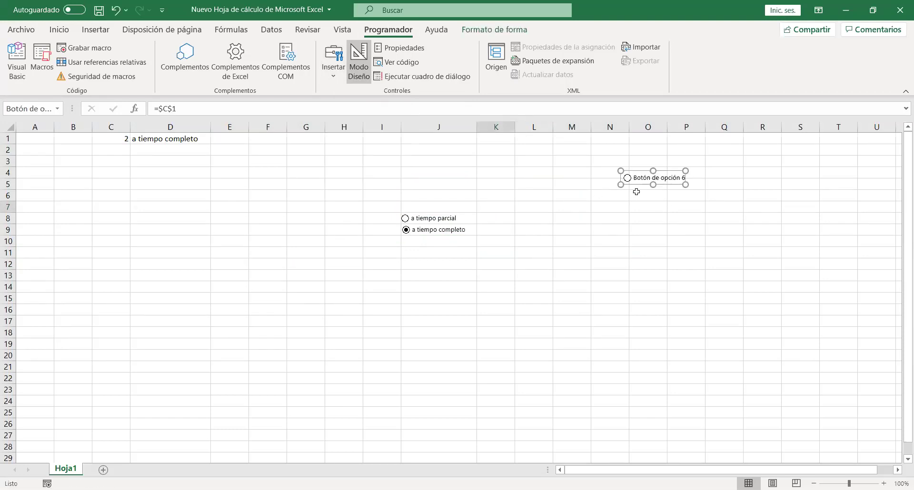
{"action": "left_click_drag", "start_coordinate": [640, 183], "coordinate": [418, 246]}
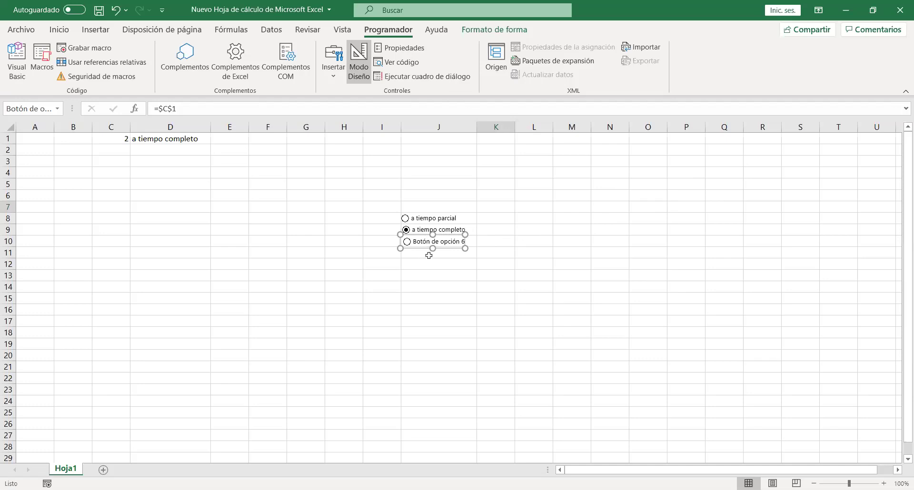
Replace the new option button's default label with 'a tiempo indefinido'.
{"action": "right_click", "coordinate": [423, 239]}
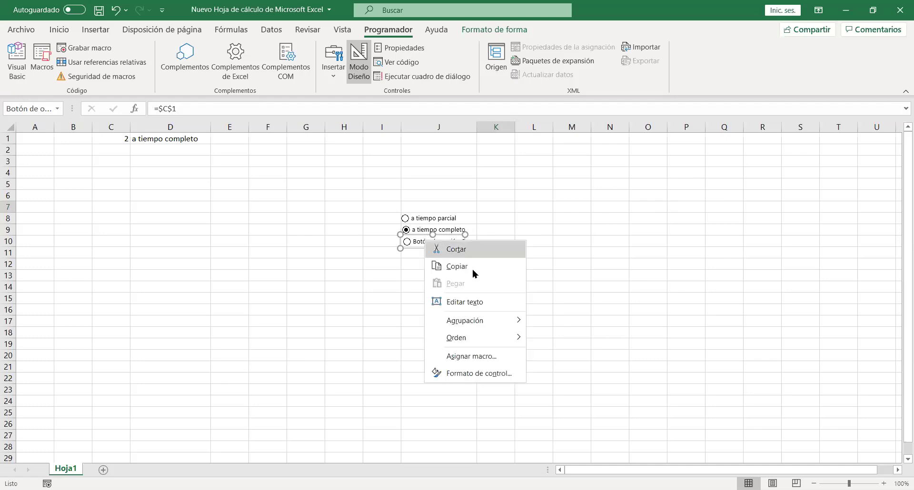
{"action": "left_click", "coordinate": [477, 304]}
{"action": "key", "text": "BackSpace"}
{"action": "key", "text": "BackSpace"}
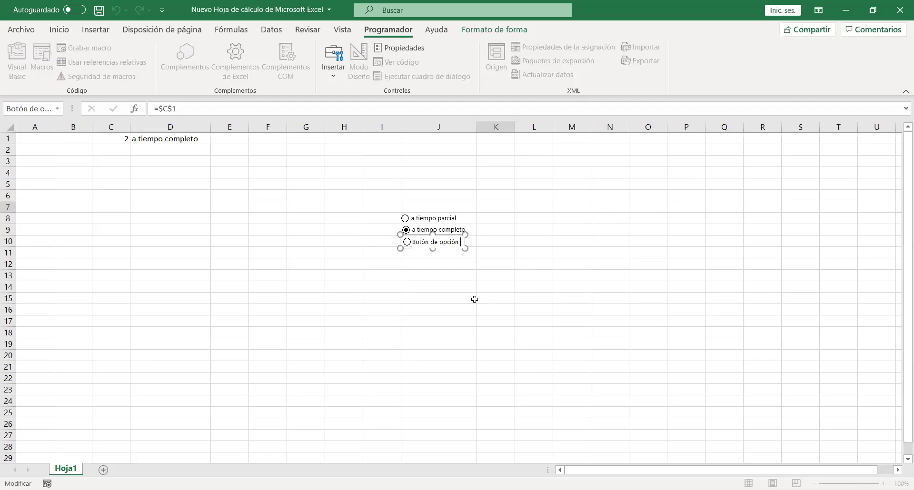
{"action": "key", "text": "BackSpace"}
{"action": "key", "text": "BackSpace"}
{"action": "key", "text": "BackSpace"}
{"action": "key", "text": "BackSpace"}
{"action": "key", "text": "BackSpace"}
{"action": "key", "text": "BackSpace"}
{"action": "type", "text": "tiem"}
{"action": "type", "text": "ndefini"}
Finish the 'a tiempo indefinido' label and click through all three options.
{"action": "left_click", "coordinate": [461, 271]}
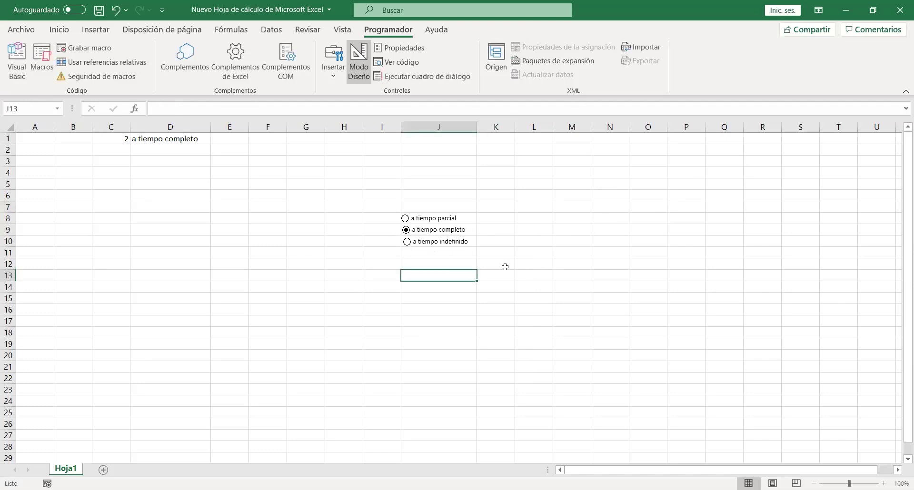
{"action": "left_click", "coordinate": [443, 243]}
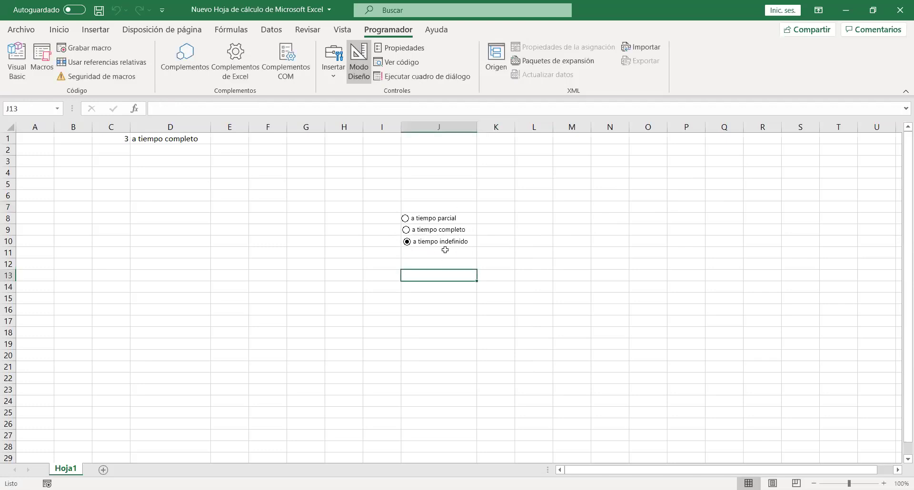
{"action": "left_click", "coordinate": [405, 218]}
{"action": "left_click", "coordinate": [406, 231]}
{"action": "left_click", "coordinate": [405, 218]}
{"action": "left_click_drag", "start_coordinate": [407, 242], "coordinate": [304, 242]}
Inspect D1's SI formula, then cycle the options, ending on a tiempo parcial with C1 at 1.
{"action": "left_click", "coordinate": [146, 141]}
{"action": "left_click", "coordinate": [343, 207]}
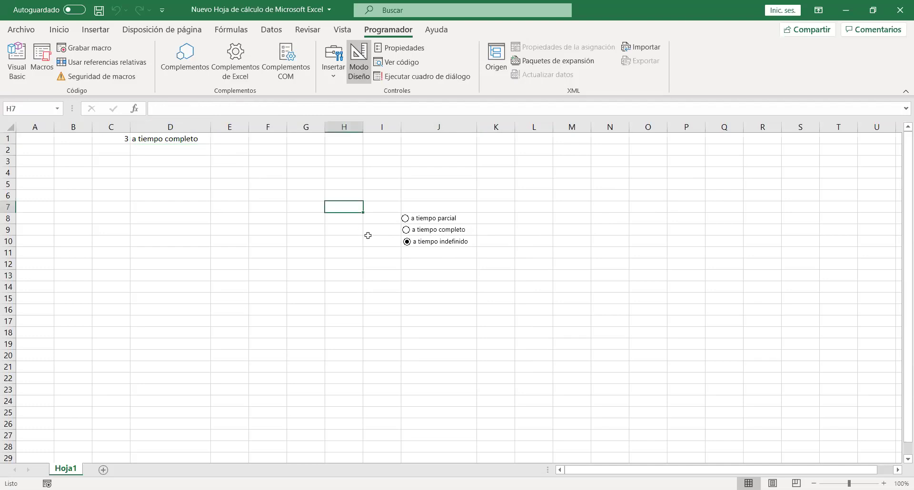
{"action": "left_click", "coordinate": [428, 276]}
{"action": "left_click", "coordinate": [435, 309]}
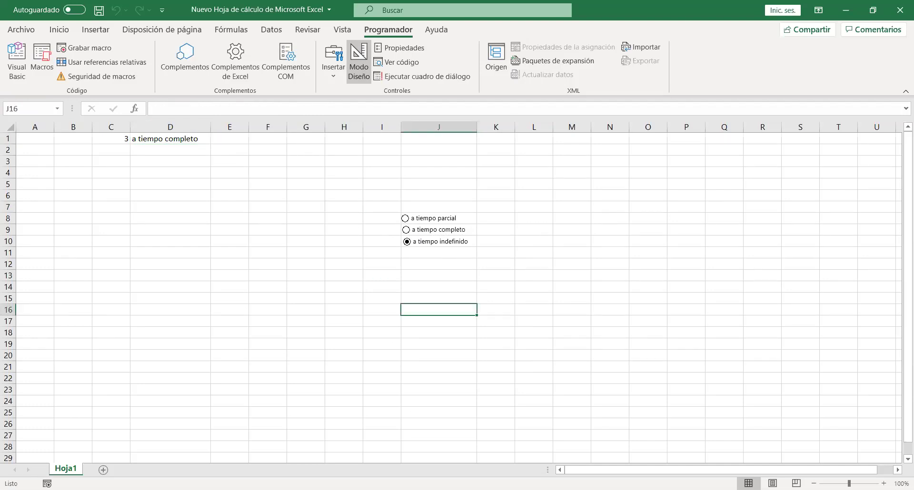
{"action": "left_click", "coordinate": [406, 219]}
{"action": "left_click", "coordinate": [406, 231]}
{"action": "left_click", "coordinate": [334, 243]}
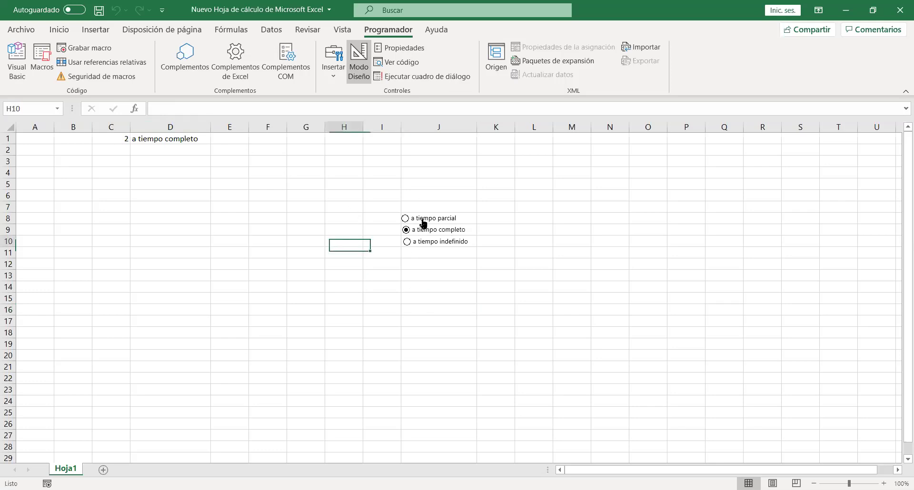
{"action": "left_click", "coordinate": [405, 219]}
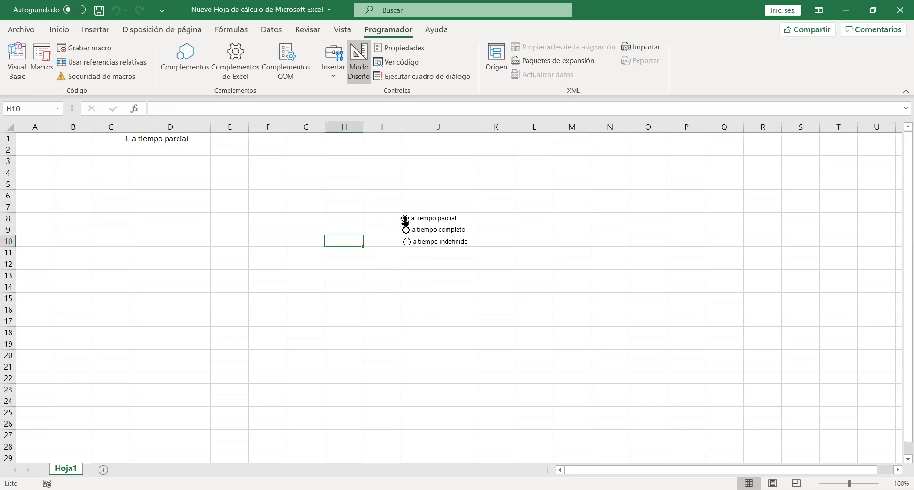
{"action": "left_click", "coordinate": [406, 230]}
{"action": "left_click", "coordinate": [406, 219]}
{"action": "left_click", "coordinate": [120, 141]}
{"action": "left_click_drag", "start_coordinate": [121, 142], "coordinate": [121, 141]}
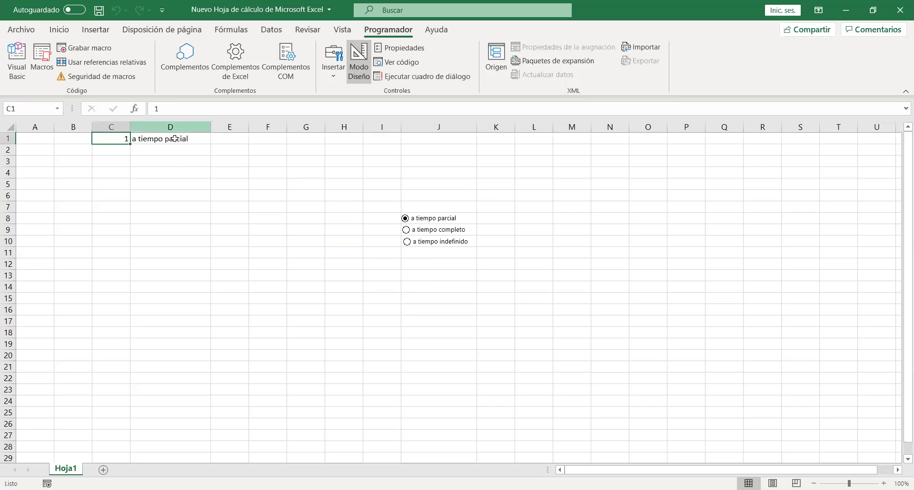
{"action": "left_click", "coordinate": [174, 139]}
{"action": "double_click", "coordinate": [174, 139]}
{"action": "left_click_drag", "start_coordinate": [154, 109], "coordinate": [166, 109]}
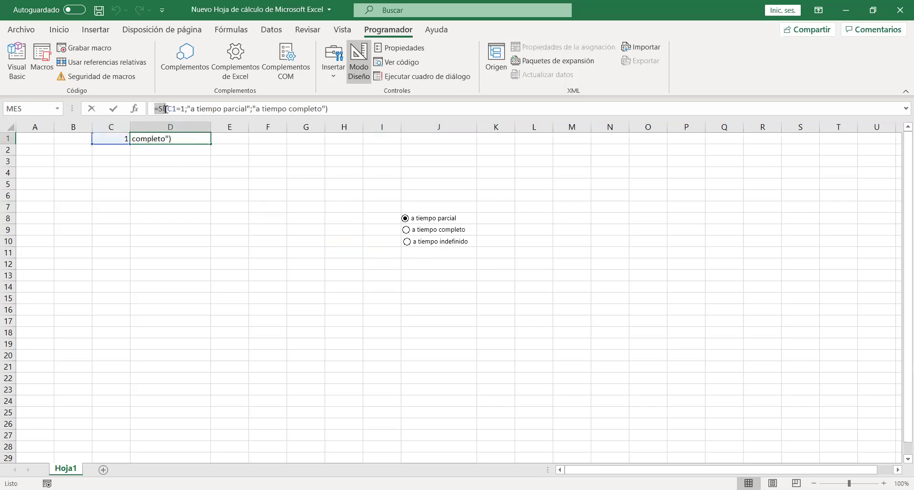
{"action": "left_click", "coordinate": [310, 219]}
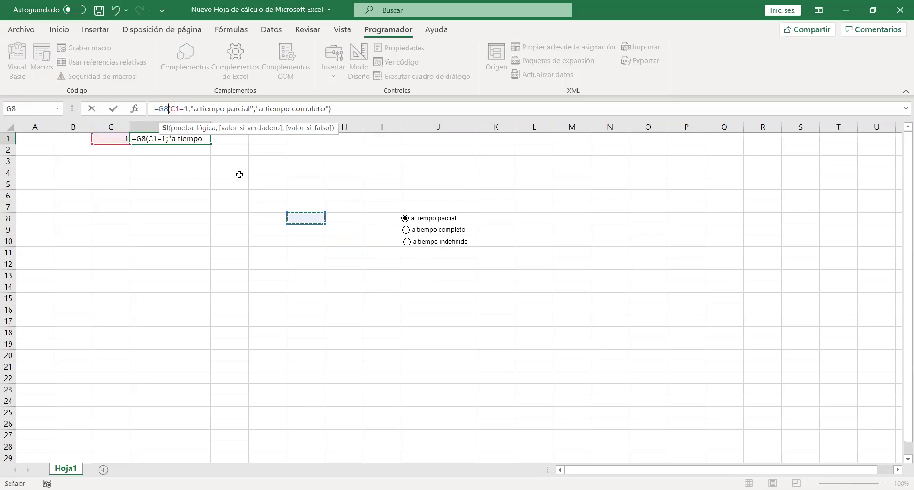
{"action": "key", "text": "BackSpace"}
{"action": "key", "text": "BackSpace"}
{"action": "key", "text": "End"}
{"action": "key", "text": "Return"}
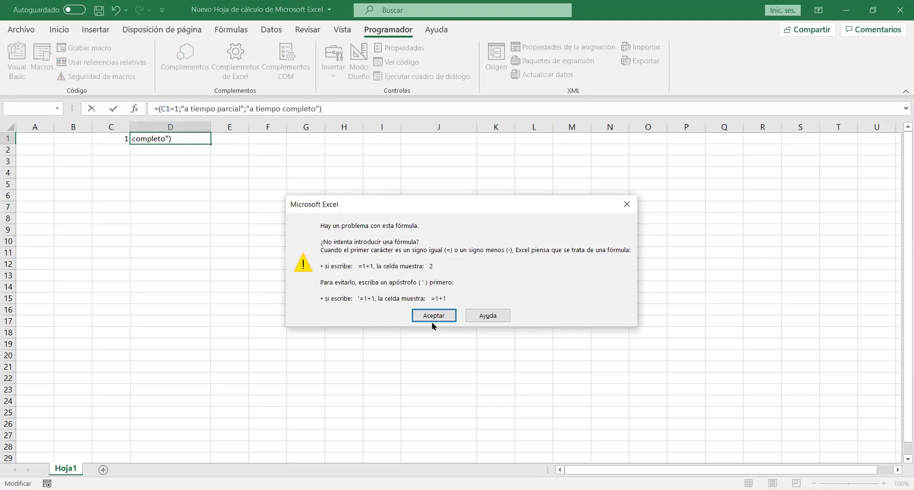
{"action": "left_click", "coordinate": [432, 321]}
{"action": "left_click", "coordinate": [184, 195]}
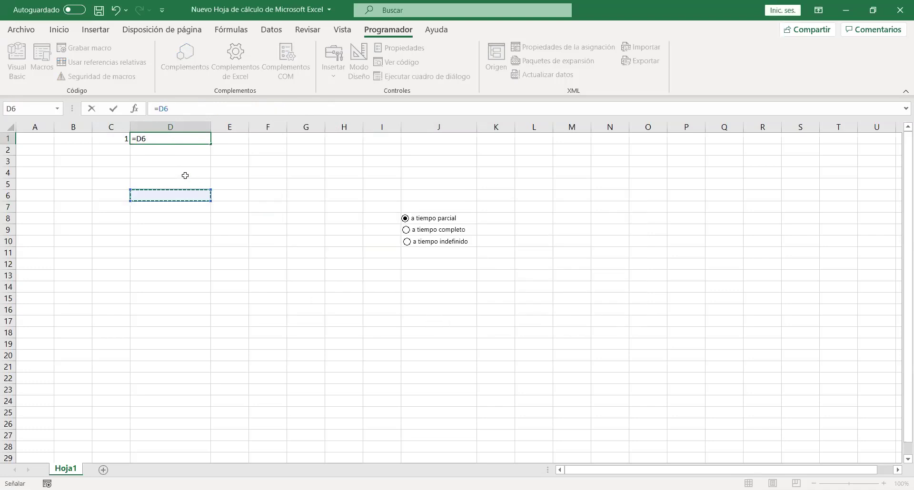
{"action": "key", "text": "Return"}
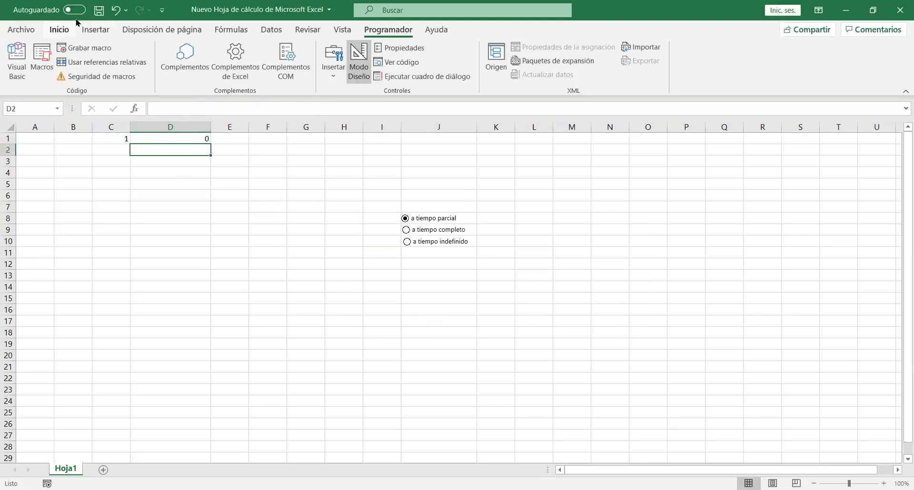
{"action": "left_click", "coordinate": [114, 9]}
{"action": "left_click", "coordinate": [213, 198]}
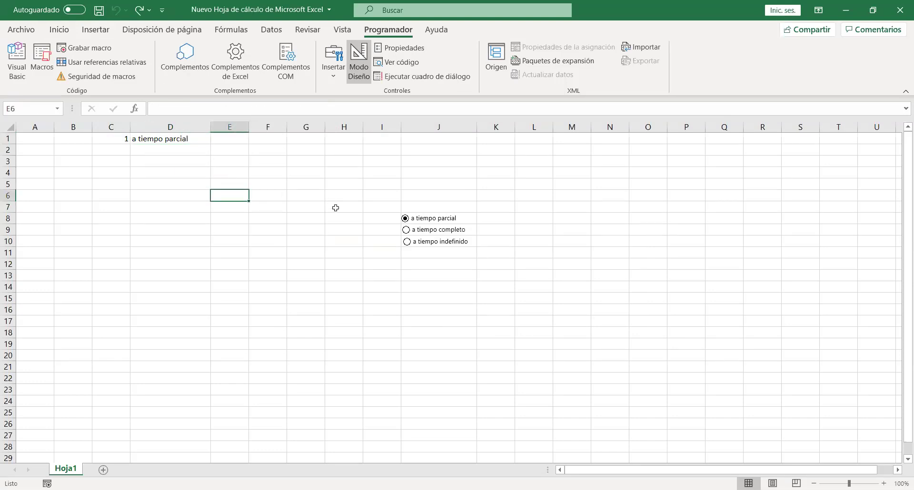
Type 'a tiempo parcial', 'a tiempo completo' and 'a tiempo indefinido' into F1, F2 and F3.
{"action": "double_click", "coordinate": [264, 138]}
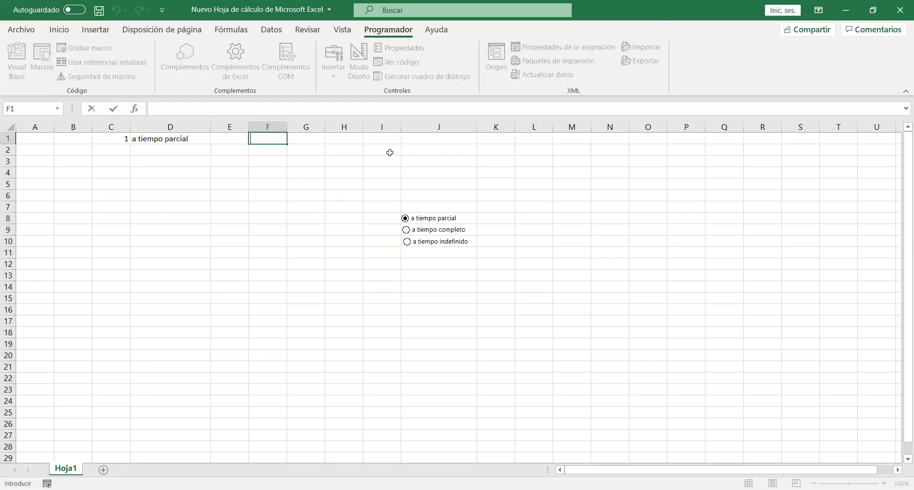
{"action": "type", "text": "a"}
{"action": "type", "text": " tiempo parcial"}
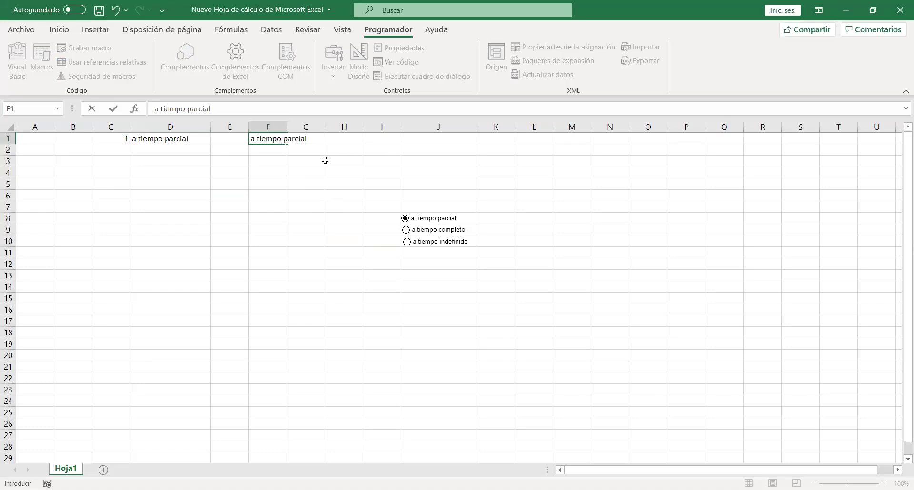
{"action": "key", "text": "Return"}
{"action": "type", "text": "a tien"}
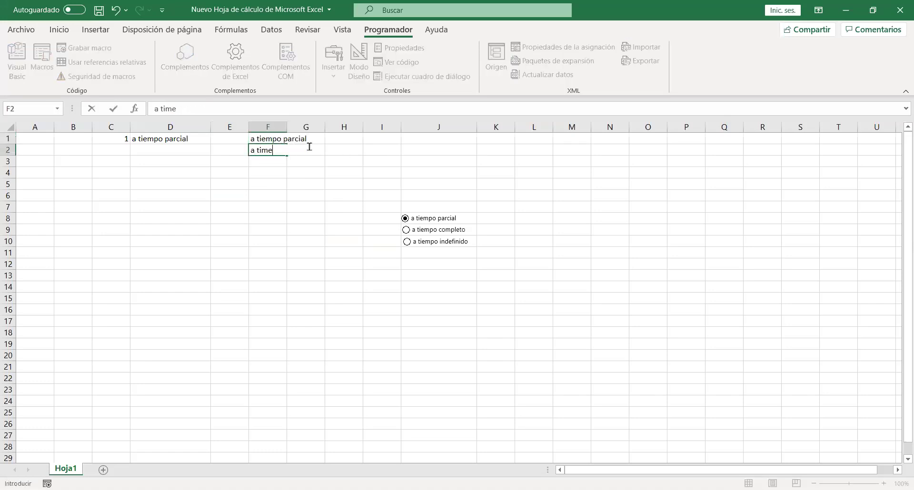
{"action": "key", "text": "BackSpace"}
{"action": "type", "text": "mpo completo"}
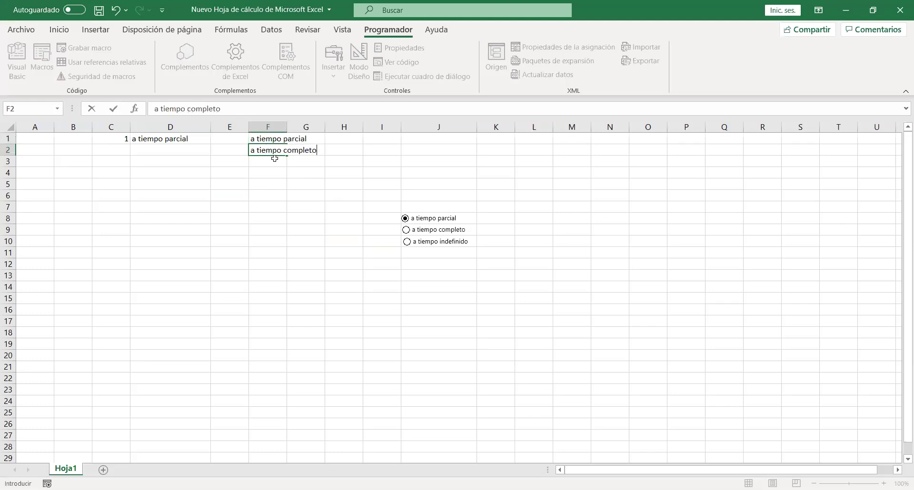
{"action": "left_click", "coordinate": [271, 161]}
{"action": "type", "text": "a tiempo indefincio}}¿¿¿"}
{"action": "key", "text": "BackSpace"}
{"action": "key", "text": "BackSpace"}
{"action": "key", "text": "BackSpace"}
{"action": "key", "text": "BackSpace"}
{"action": "key", "text": "BackSpace"}
{"action": "key", "text": "BackSpace"}
{"action": "key", "text": "BackSpace"}
{"action": "key", "text": "BackSpace"}
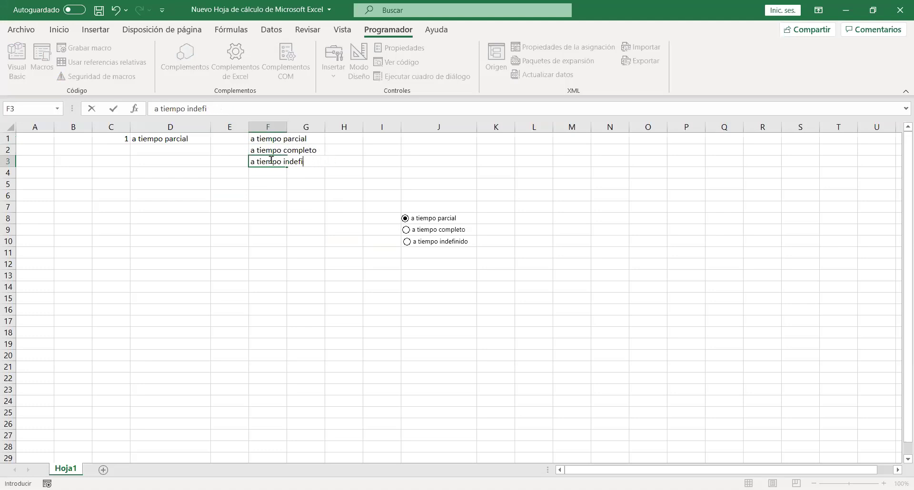
{"action": "type", "text": "nido"}
{"action": "left_click", "coordinate": [312, 184]}
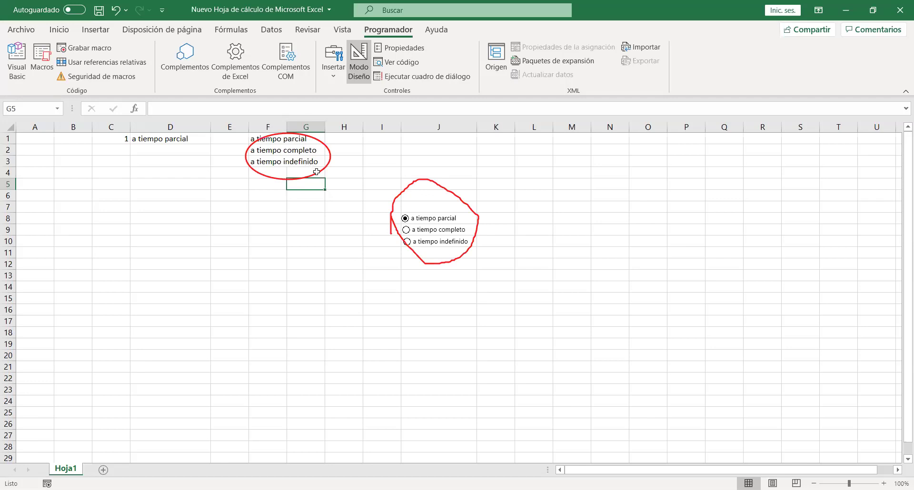
Select a tiempo completo and confirm in Formato de control that the cell link is $C$1.
{"action": "left_click", "coordinate": [410, 232]}
{"action": "right_click", "coordinate": [408, 232]}
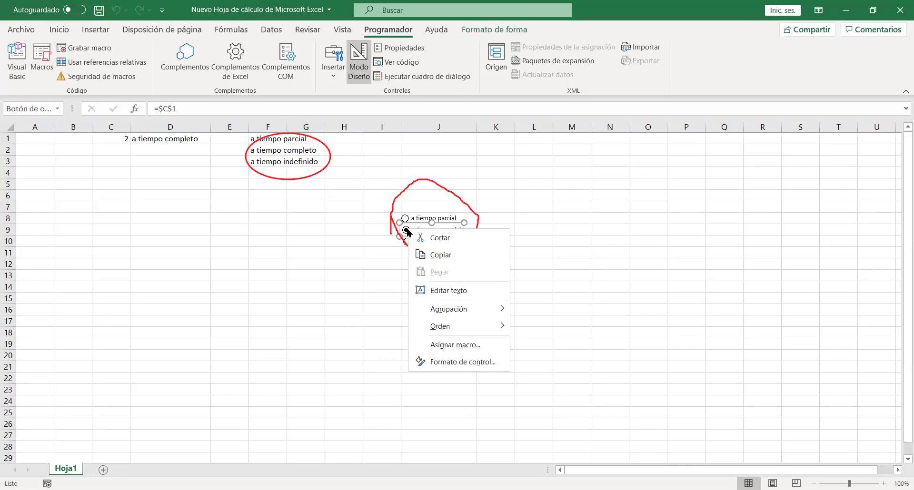
{"action": "left_click", "coordinate": [444, 362]}
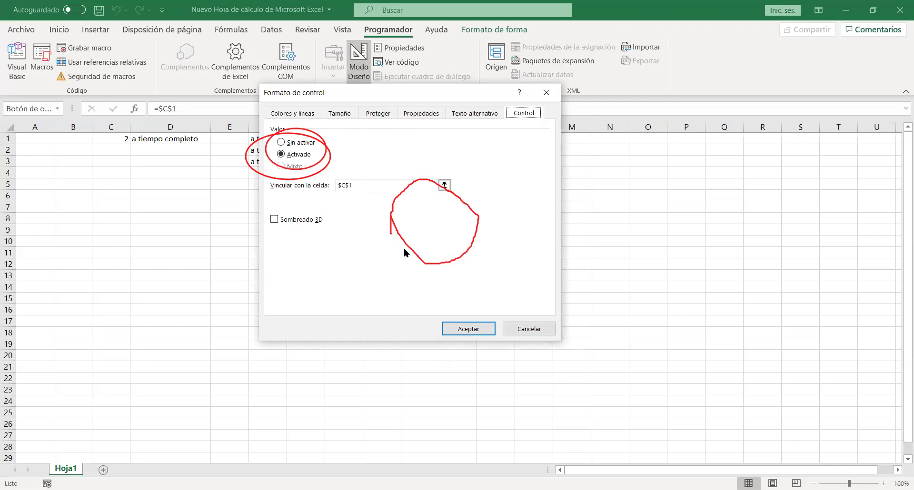
{"action": "left_click_drag", "start_coordinate": [119, 126], "coordinate": [135, 142]}
{"action": "left_click", "coordinate": [462, 328]}
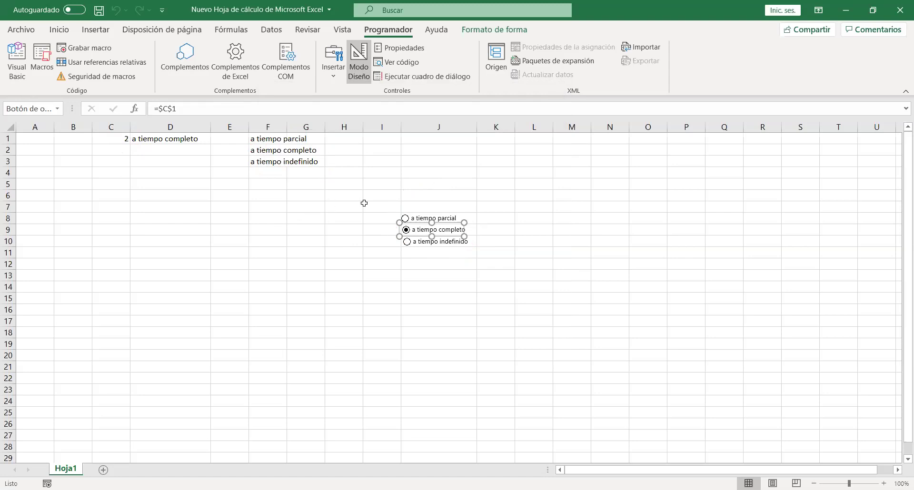
Select a tiempo indefinido so C1 is 3, then enter =INDICE(F1:G3;C1) in D3.
{"action": "left_click", "coordinate": [408, 243]}
{"action": "double_click", "coordinate": [152, 160]}
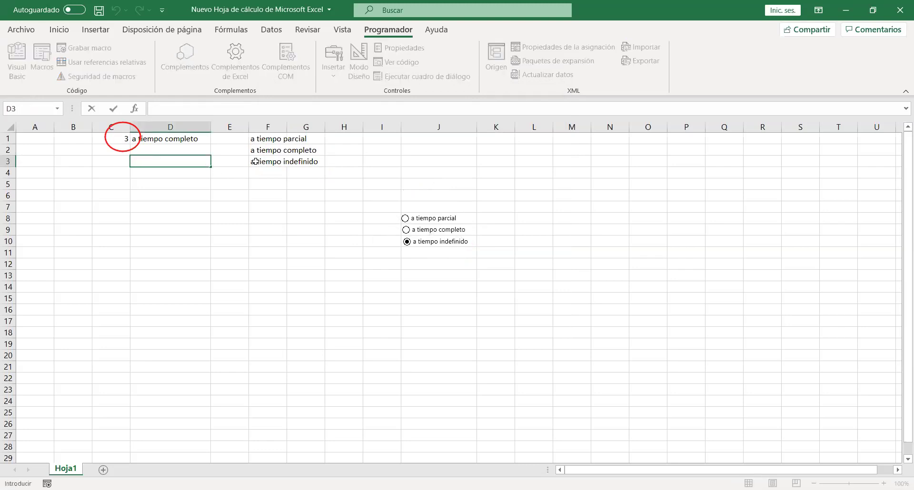
{"action": "type", "text": "=indi"}
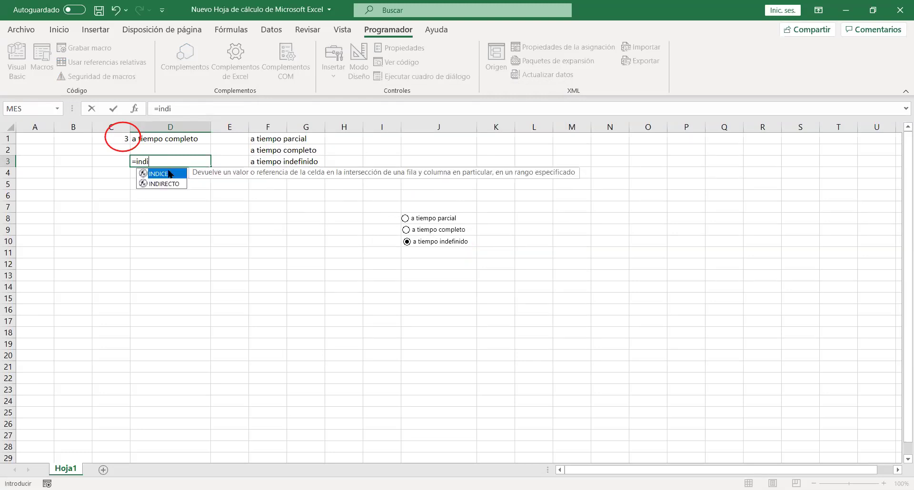
{"action": "double_click", "coordinate": [170, 174]}
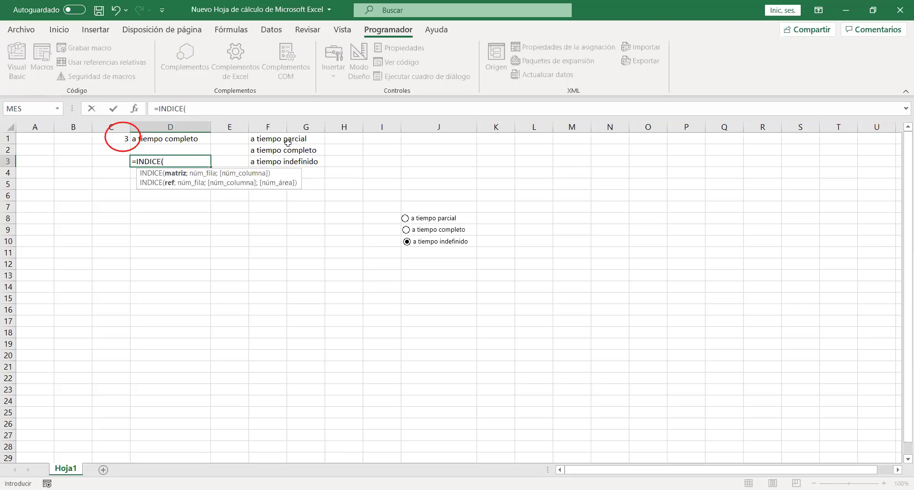
{"action": "left_click", "coordinate": [257, 139]}
{"action": "left_click_drag", "start_coordinate": [257, 139], "coordinate": [301, 162]}
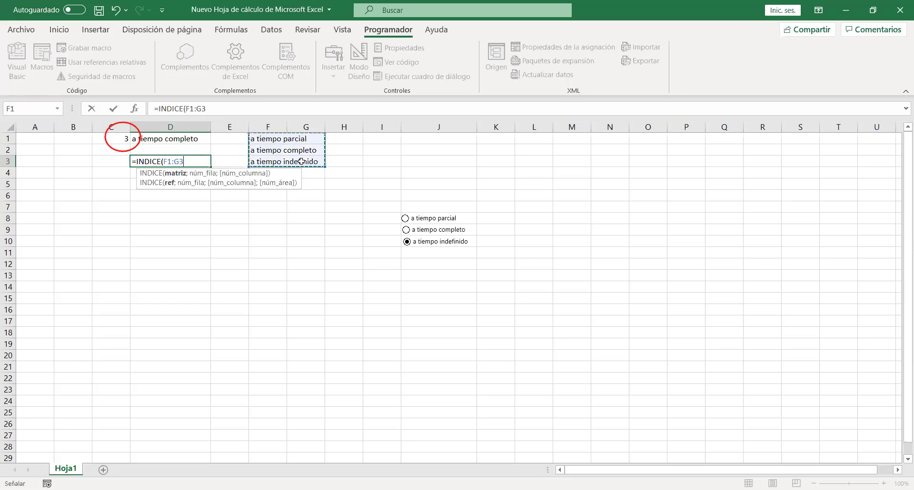
{"action": "type", "text": ";"}
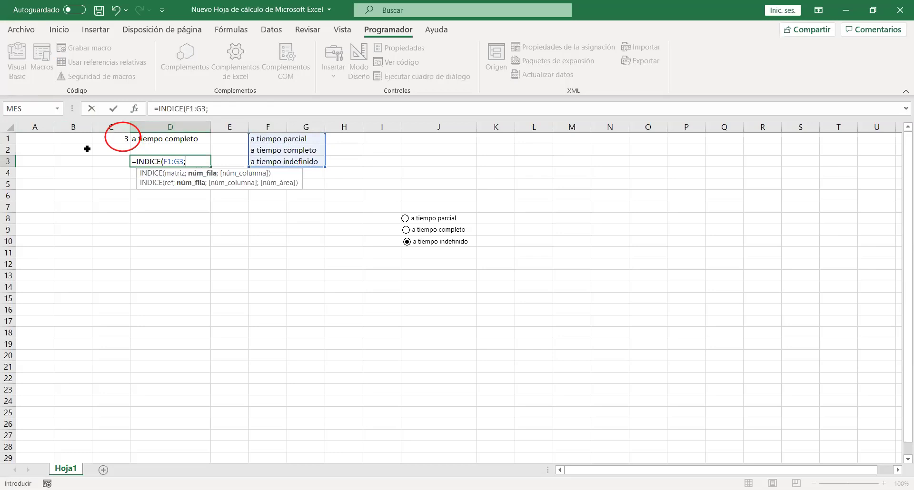
{"action": "left_click", "coordinate": [102, 139]}
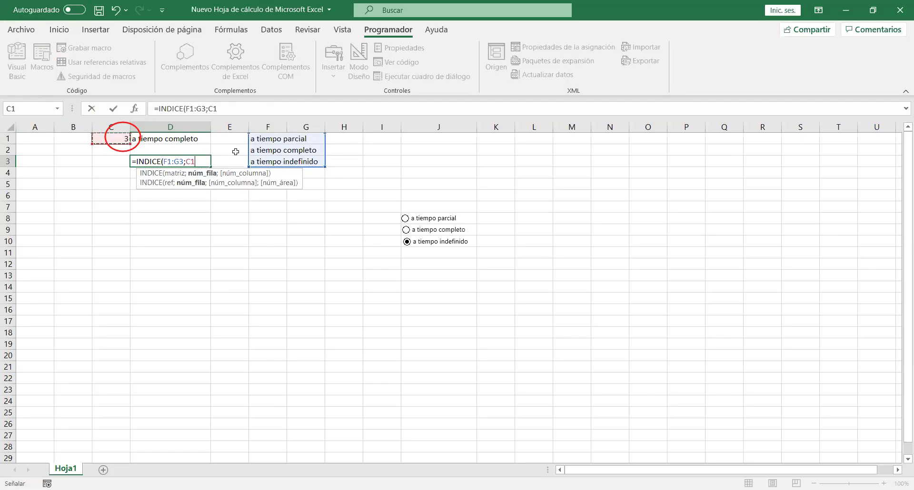
{"action": "type", "text": ")"}
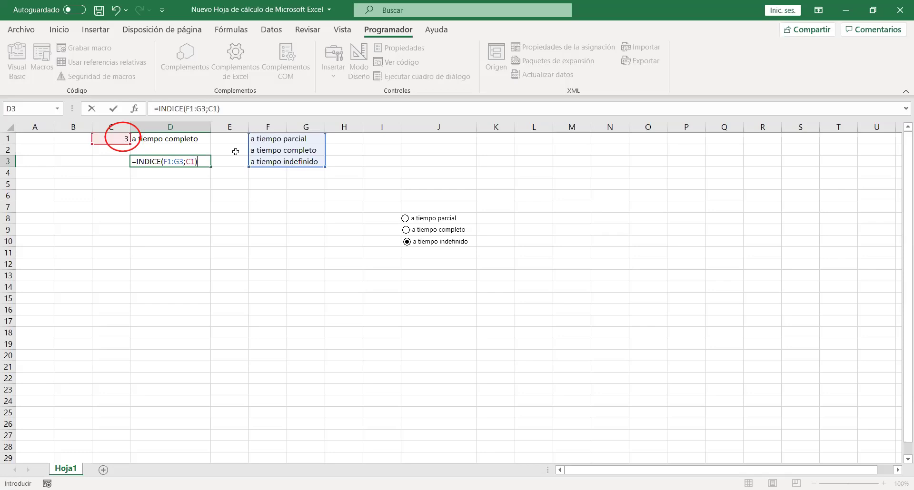
{"action": "key", "text": "Return"}
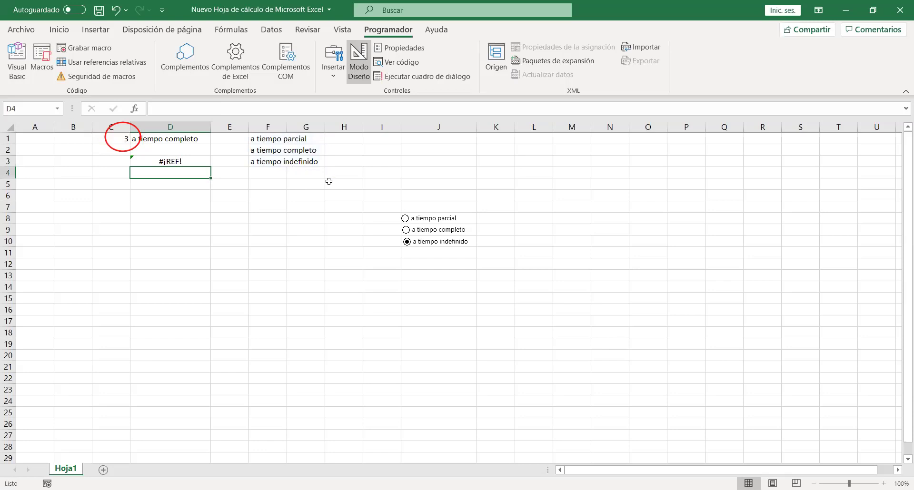
Edit D3's formula to =INDICE(F1:F3;C1) so it returns the selected label.
{"action": "left_click", "coordinate": [189, 160]}
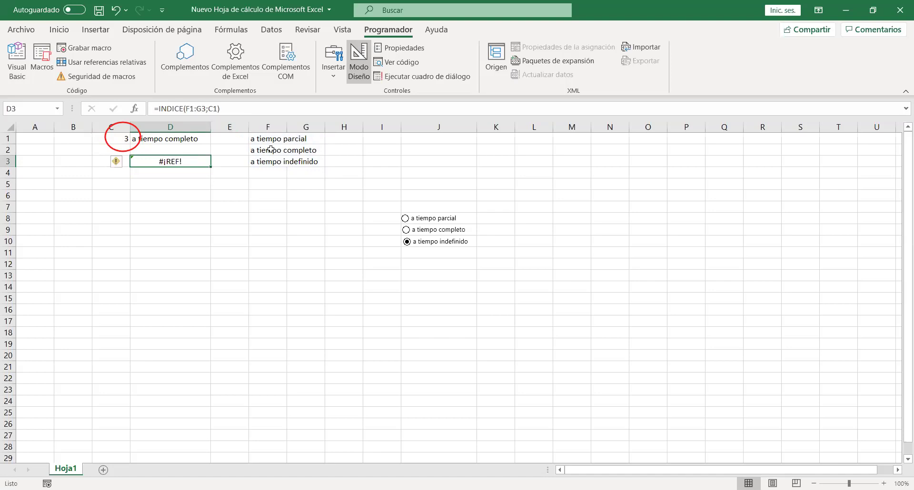
{"action": "left_click", "coordinate": [206, 108]}
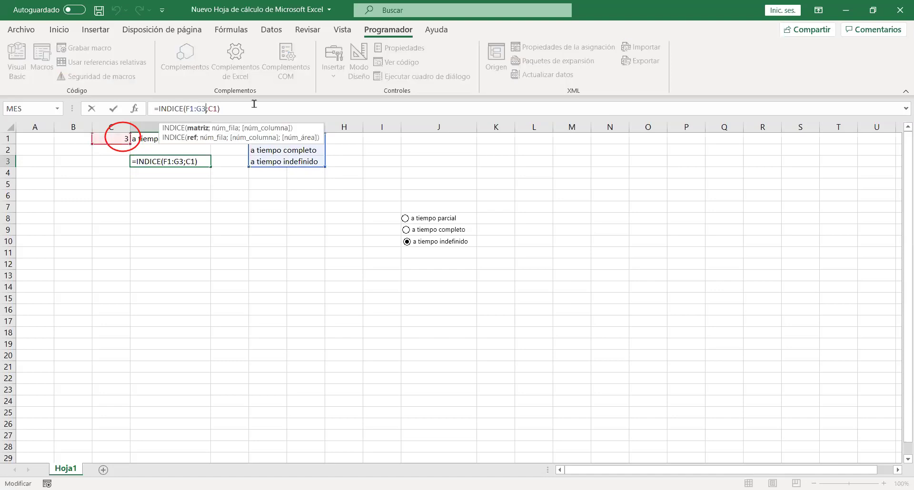
{"action": "key", "text": "BackSpace"}
{"action": "key", "text": "BackSpace"}
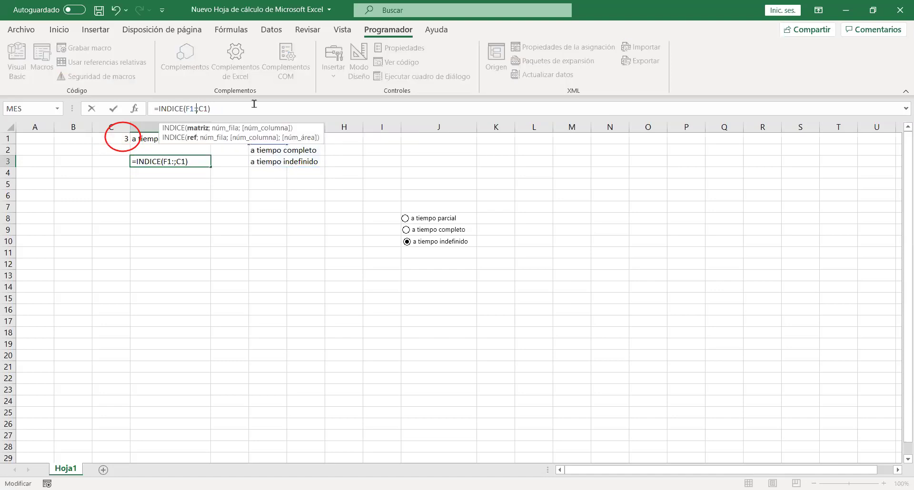
{"action": "left_click", "coordinate": [261, 163]}
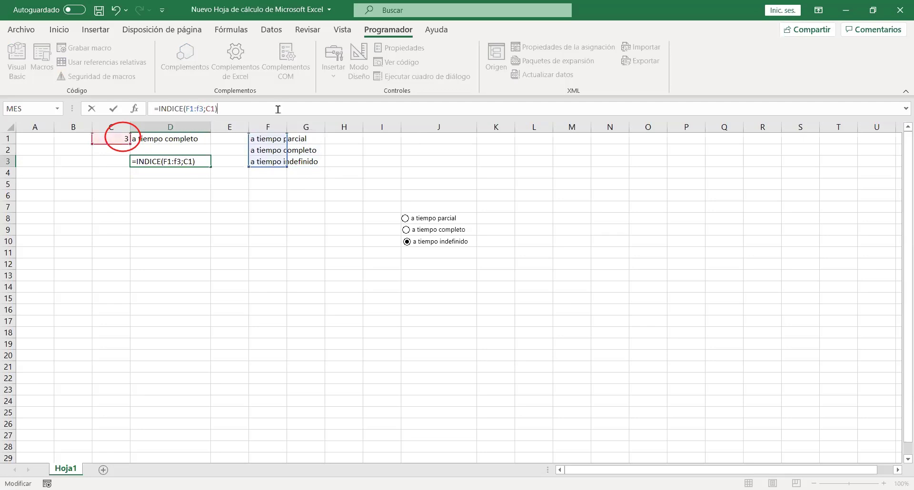
{"action": "key", "text": "Return"}
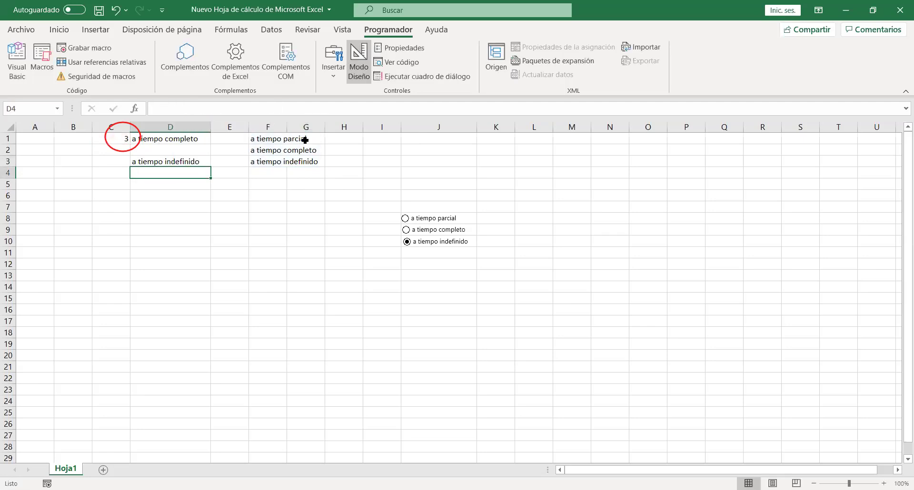
Click a tiempo completo, parcial and indefinido to check D3 follows, ending on a tiempo parcial.
{"action": "left_click", "coordinate": [406, 231]}
{"action": "left_click", "coordinate": [405, 220]}
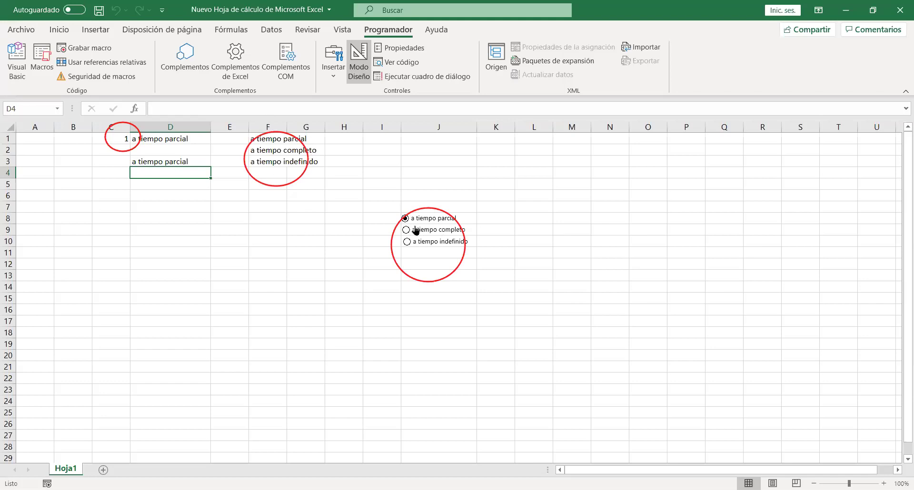
{"action": "left_click", "coordinate": [407, 242]}
{"action": "left_click", "coordinate": [436, 217]}
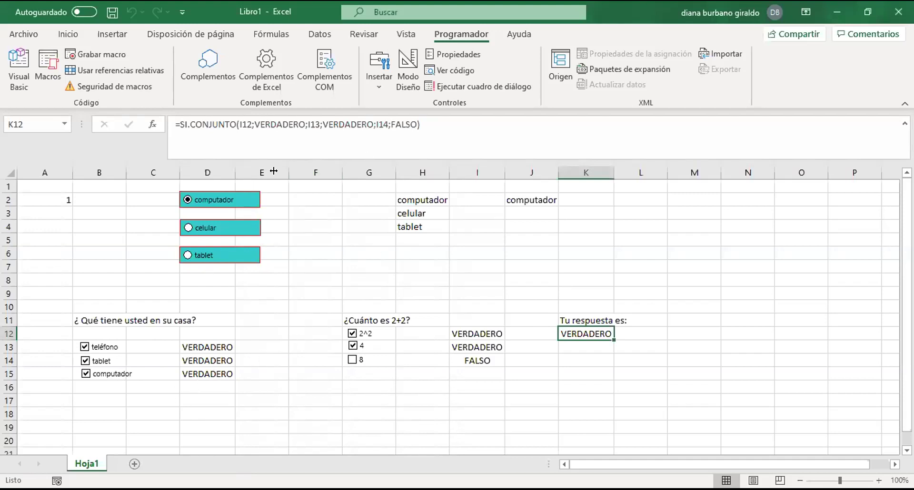
Glance at the Insertar form controls, then untick and retick teléfono, tablet and computador.
{"action": "left_click", "coordinate": [377, 82]}
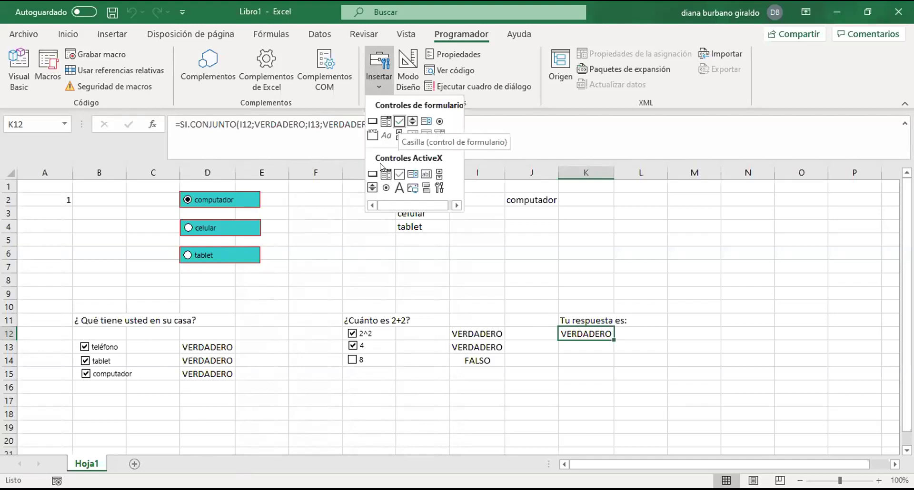
{"action": "left_click", "coordinate": [187, 405]}
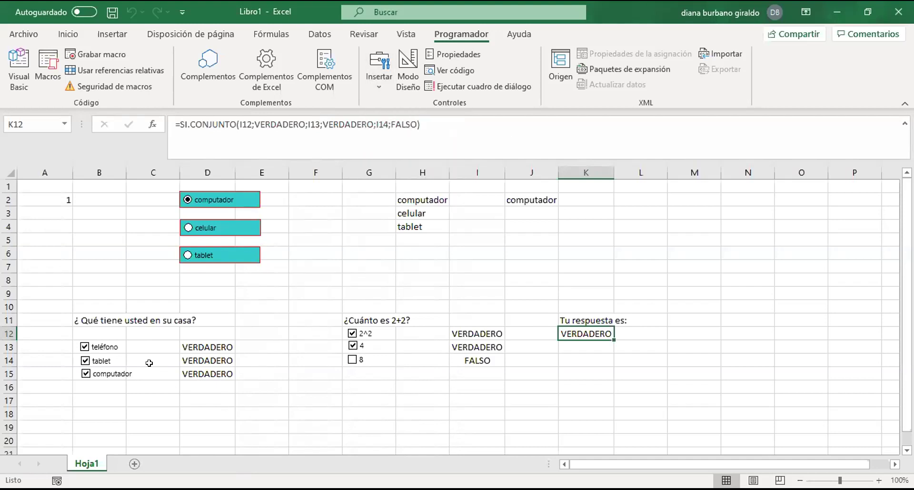
{"action": "left_click", "coordinate": [106, 344]}
{"action": "left_click", "coordinate": [84, 361]}
{"action": "left_click", "coordinate": [84, 375]}
{"action": "left_click", "coordinate": [84, 374]}
{"action": "left_click", "coordinate": [85, 361]}
{"action": "left_click", "coordinate": [84, 347]}
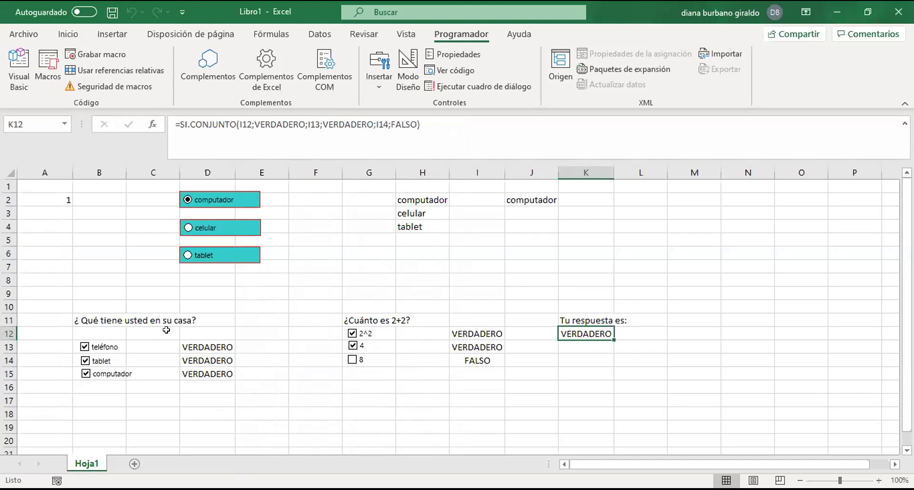
Check D13–D15, then leave only teléfono ticked so D14 and D15 read FALSO.
{"action": "left_click", "coordinate": [199, 346]}
{"action": "left_click", "coordinate": [202, 363]}
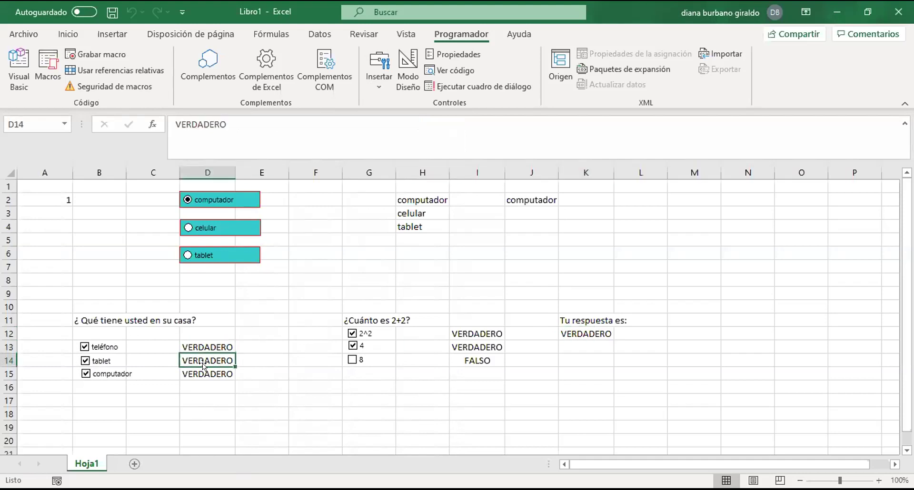
{"action": "left_click", "coordinate": [206, 373]}
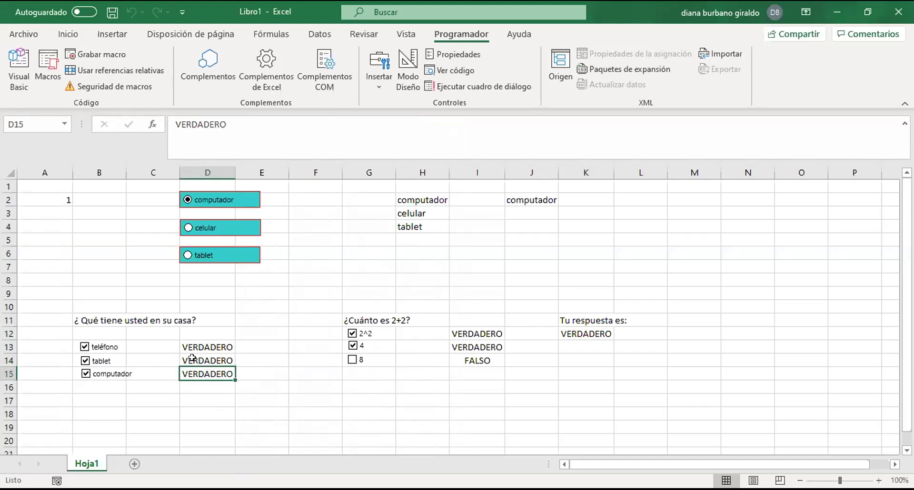
{"action": "left_click", "coordinate": [192, 348]}
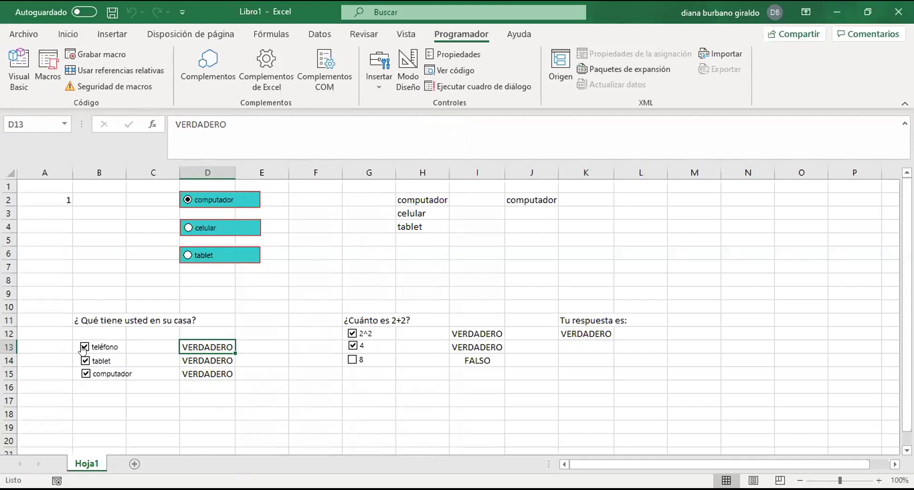
{"action": "left_click", "coordinate": [215, 398]}
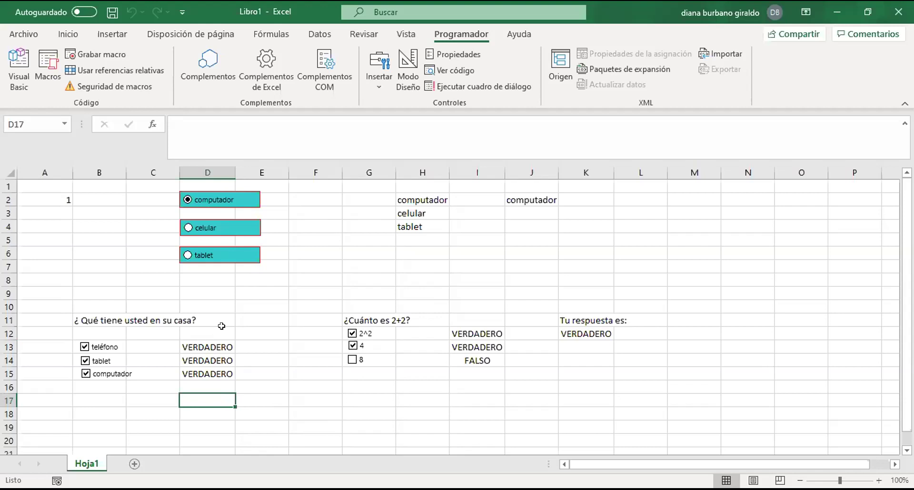
{"action": "left_click", "coordinate": [86, 374]}
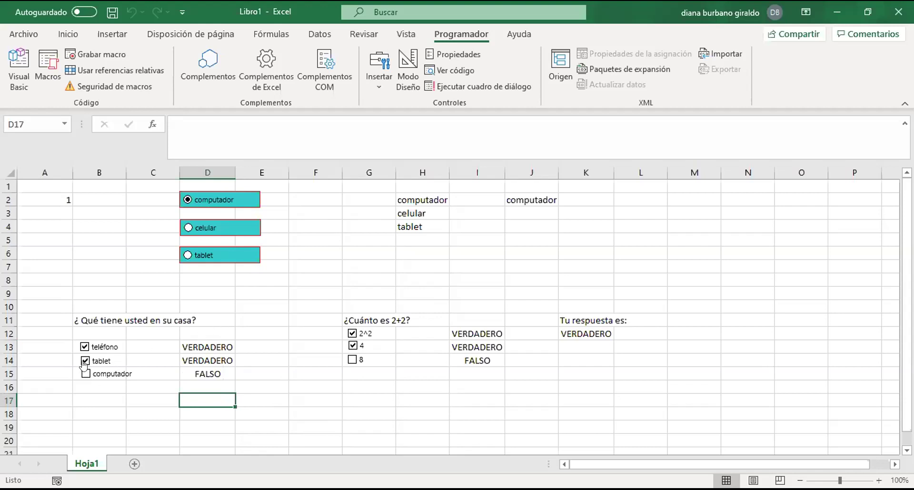
{"action": "left_click", "coordinate": [85, 362]}
{"action": "left_click", "coordinate": [89, 349]}
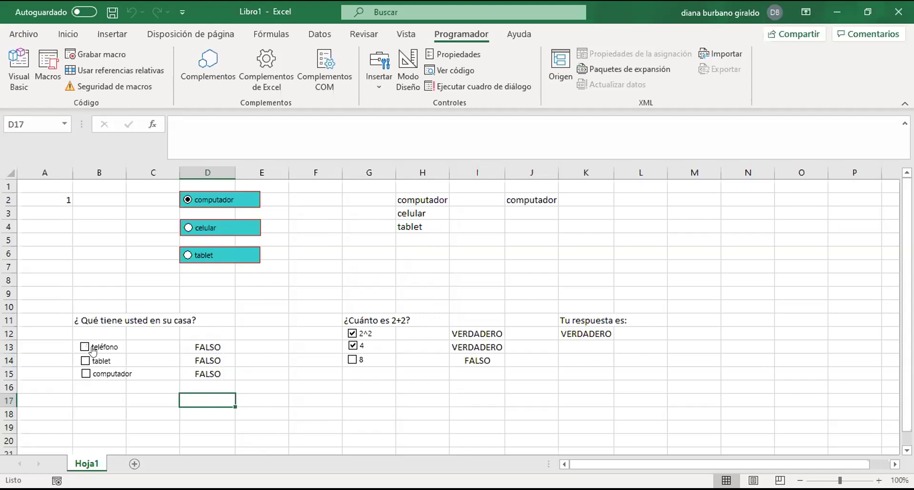
{"action": "left_click", "coordinate": [82, 348]}
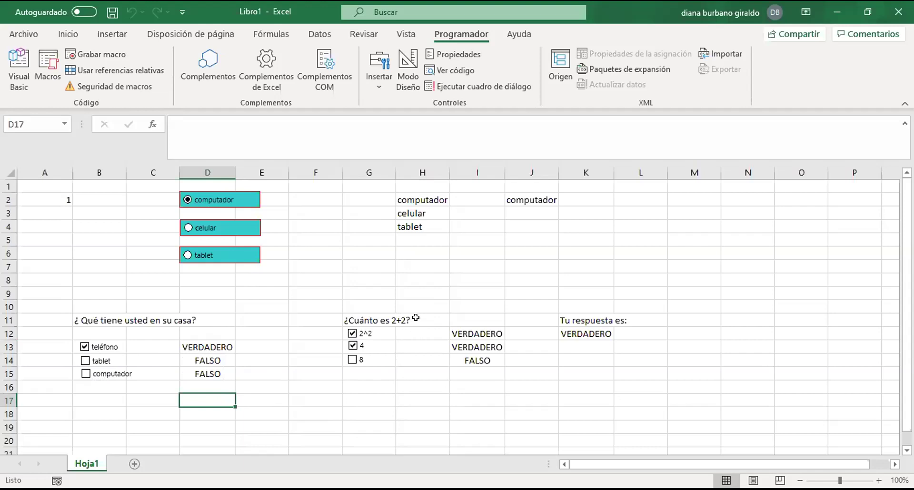
Tick and untick the 8 answer, then inspect K12's SI.CONJUNTO formula.
{"action": "left_click", "coordinate": [351, 361]}
{"action": "left_click", "coordinate": [351, 361]}
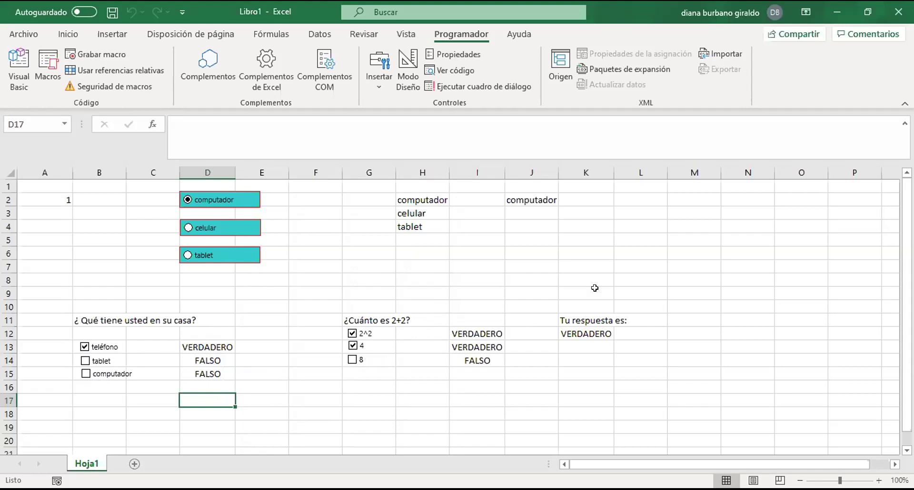
{"action": "left_click", "coordinate": [603, 332]}
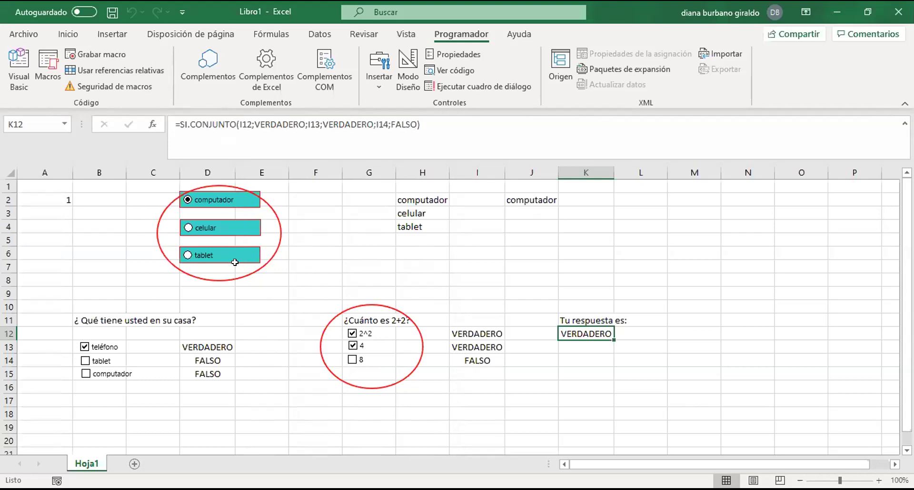
Choose celular as the answer to the device question.
{"action": "left_click", "coordinate": [190, 229]}
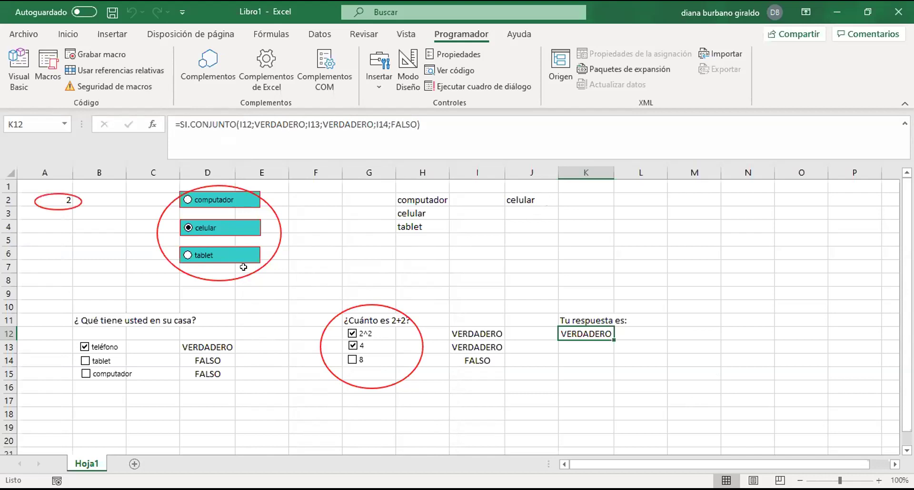
{"action": "left_click", "coordinate": [186, 256]}
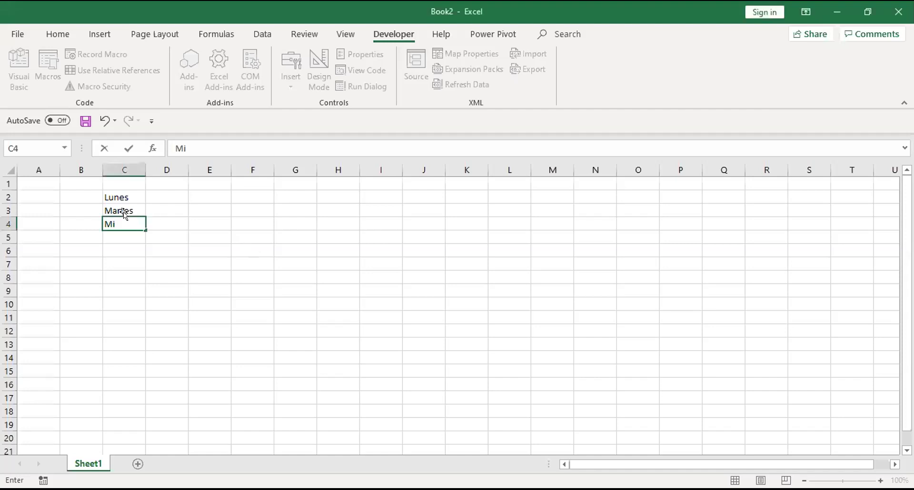
Finish the day list with Miércoles, Jueves and Viernes in C4:C6.
{"action": "type", "text": "ércoles"}
{"action": "key", "text": "Return"}
{"action": "type", "text": "Jueves"}
{"action": "key", "text": "Return"}
{"action": "type", "text": "Viernes"}
{"action": "key", "text": "Return"}
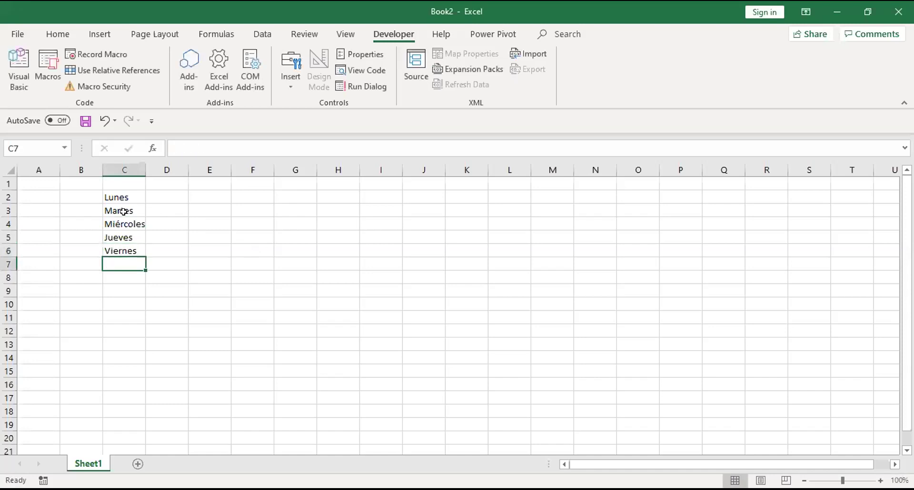
Enter =INDEX(C2:C6;2) in G2 so it returns Martes.
{"action": "left_click", "coordinate": [296, 192]}
{"action": "type", "text": "=i"}
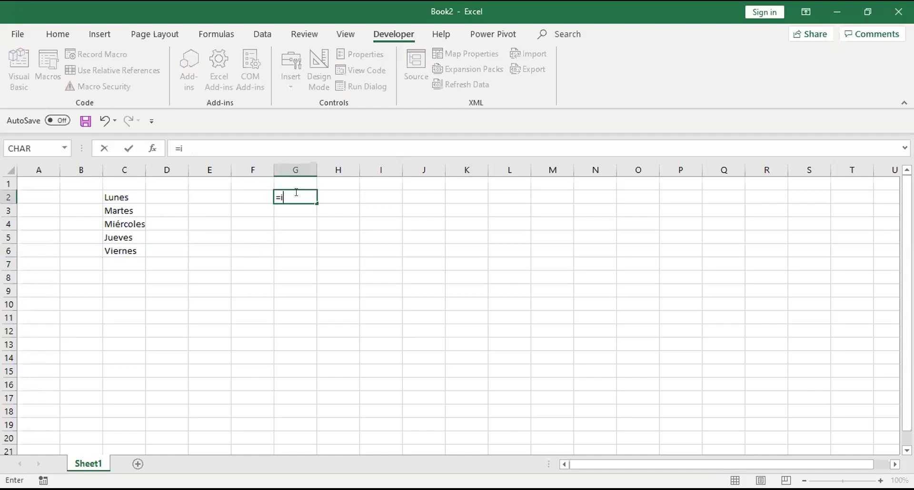
{"action": "type", "text": "ndex("}
{"action": "left_click", "coordinate": [125, 193]}
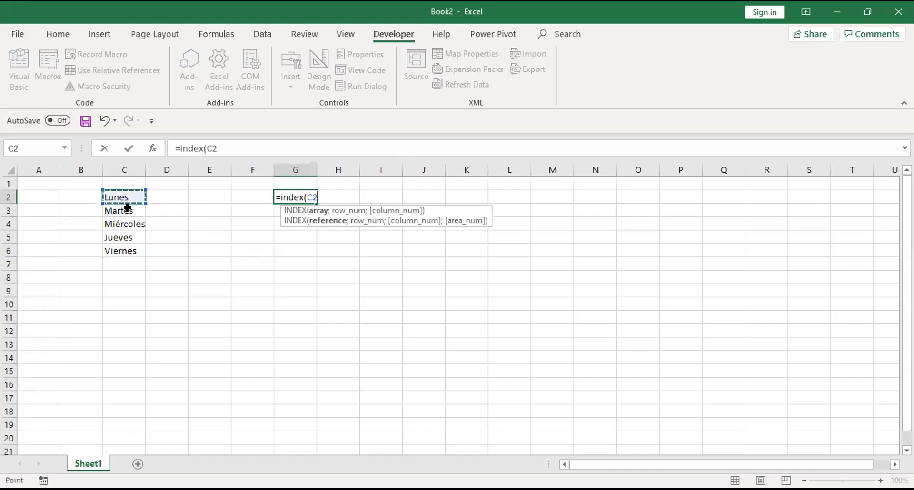
{"action": "key", "text": "ctrl+shift+Down"}
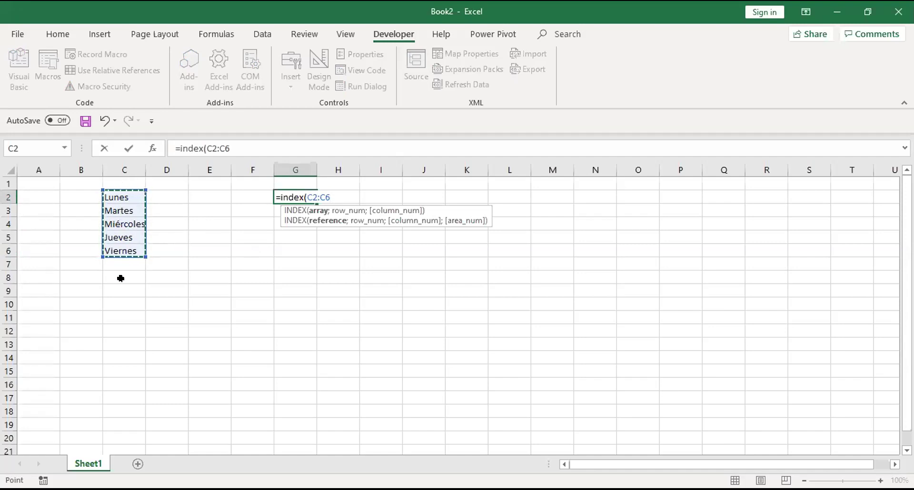
{"action": "type", "text": ";"}
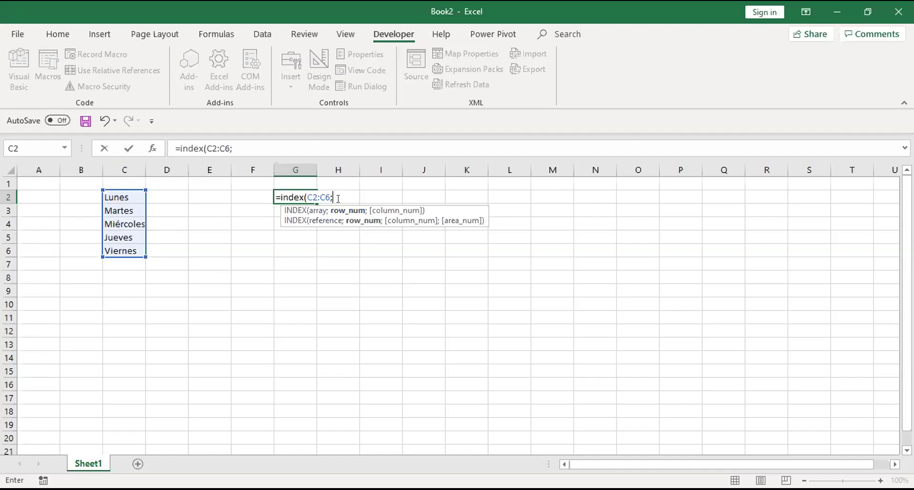
{"action": "type", "text": "2"}
{"action": "type", "text": ")"}
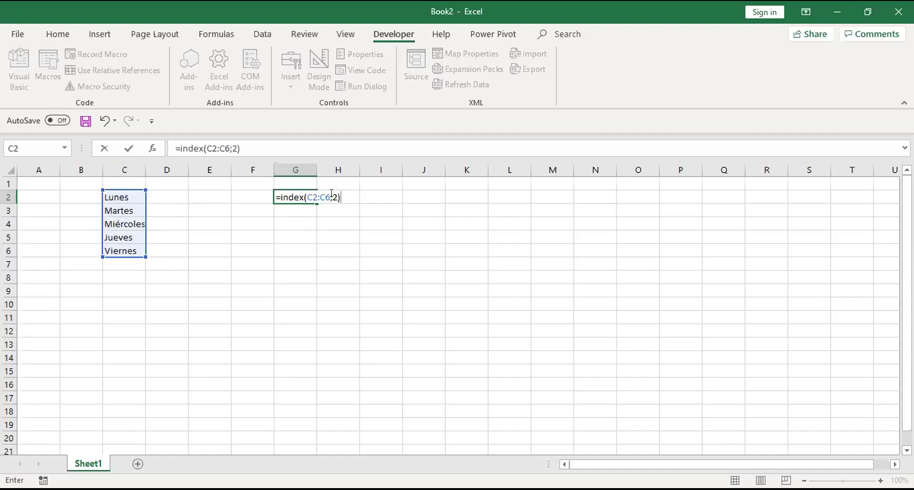
{"action": "left_click", "coordinate": [73, 201]}
Number the days 1, 2, 3, 4, 5 down B2:B6.
{"action": "type", "text": "1"}
{"action": "key", "text": "Return"}
{"action": "type", "text": "2"}
{"action": "key", "text": "Return"}
{"action": "type", "text": "3"}
{"action": "key", "text": "Return"}
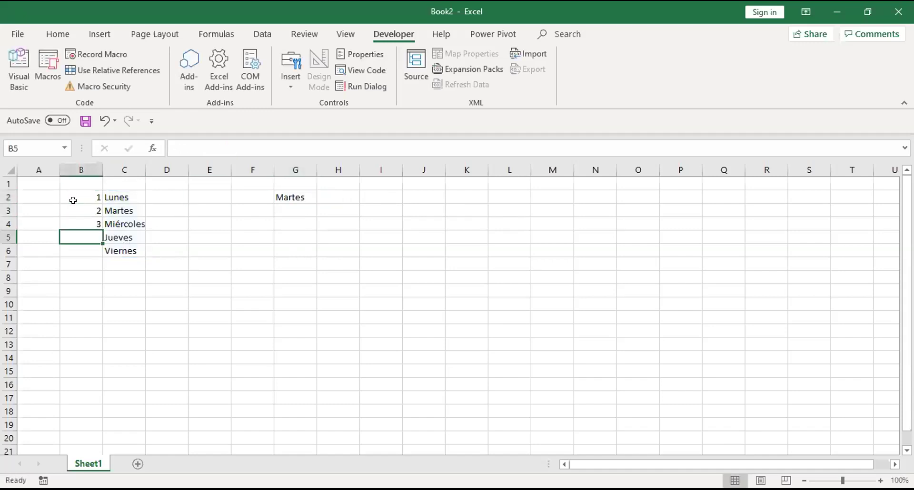
{"action": "type", "text": "4"}
{"action": "key", "text": "Return"}
{"action": "type", "text": "5"}
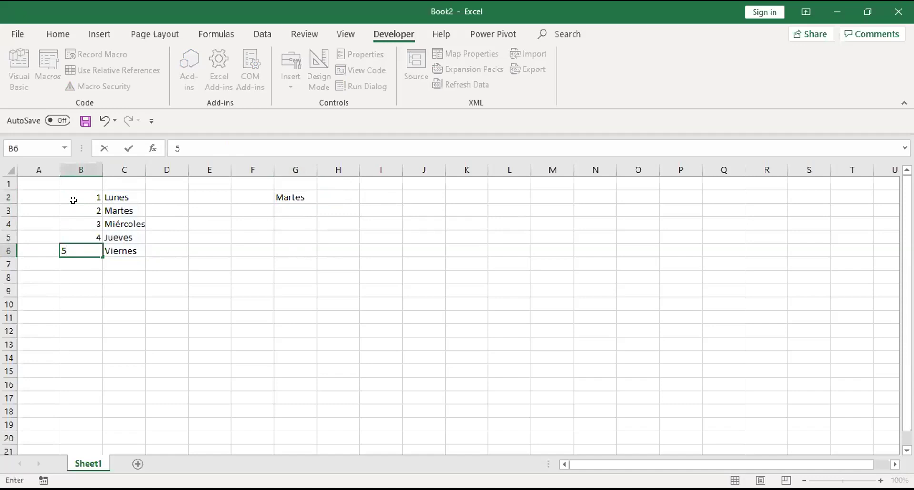
{"action": "key", "text": "Return"}
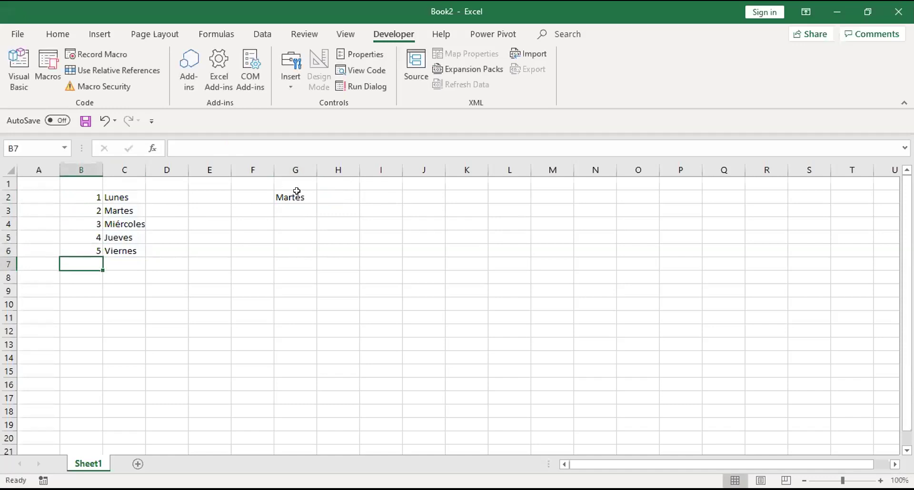
Change G2's INDEX row argument from 2 to 4 so it shows Jueves.
{"action": "left_click", "coordinate": [297, 191]}
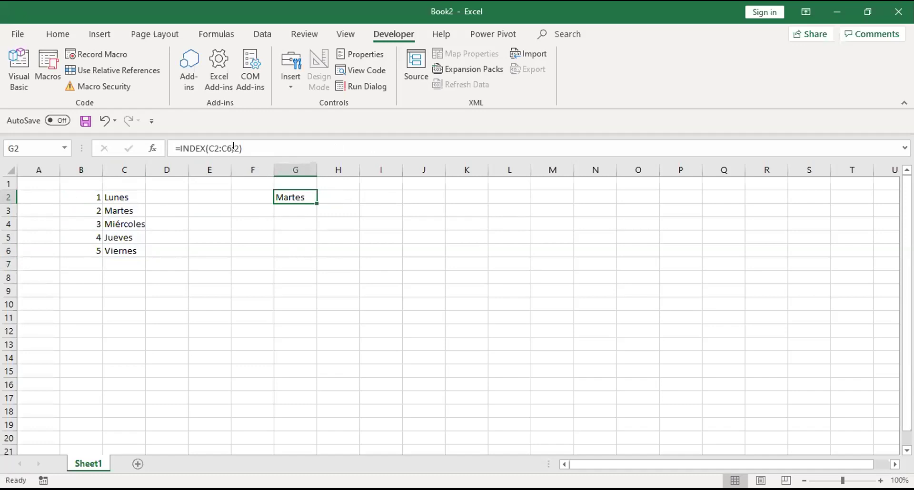
{"action": "left_click", "coordinate": [233, 148]}
{"action": "type", "text": "4"}
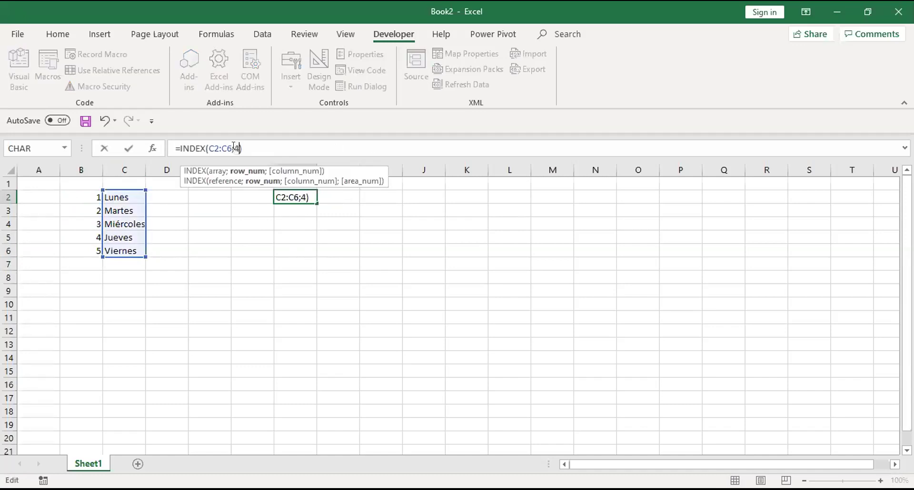
{"action": "key", "text": "Return"}
{"action": "key", "text": "Up"}
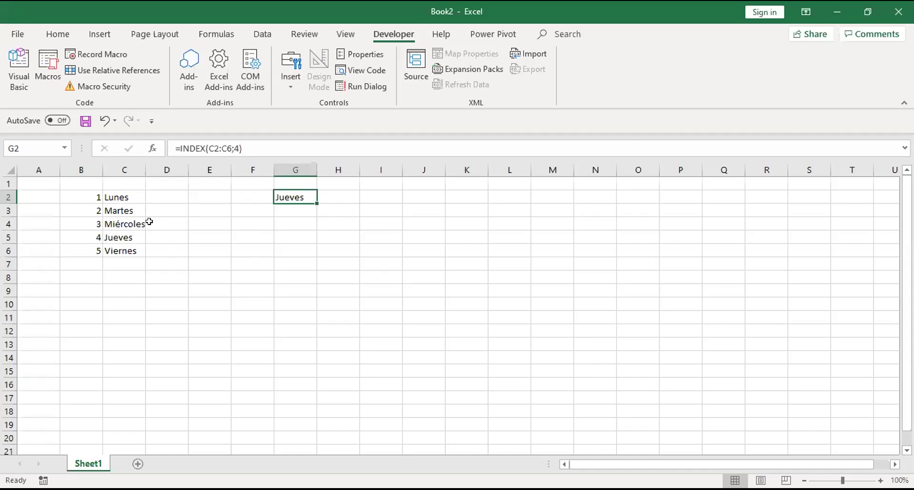
Insert a form-control option button near F5, relabel it Lunes and check it.
{"action": "left_click", "coordinate": [288, 66]}
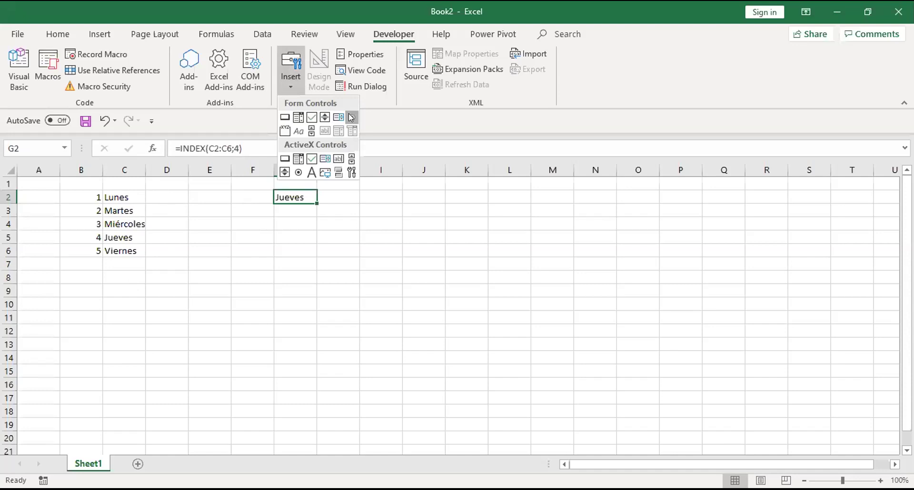
{"action": "left_click", "coordinate": [351, 118]}
{"action": "left_click", "coordinate": [243, 235]}
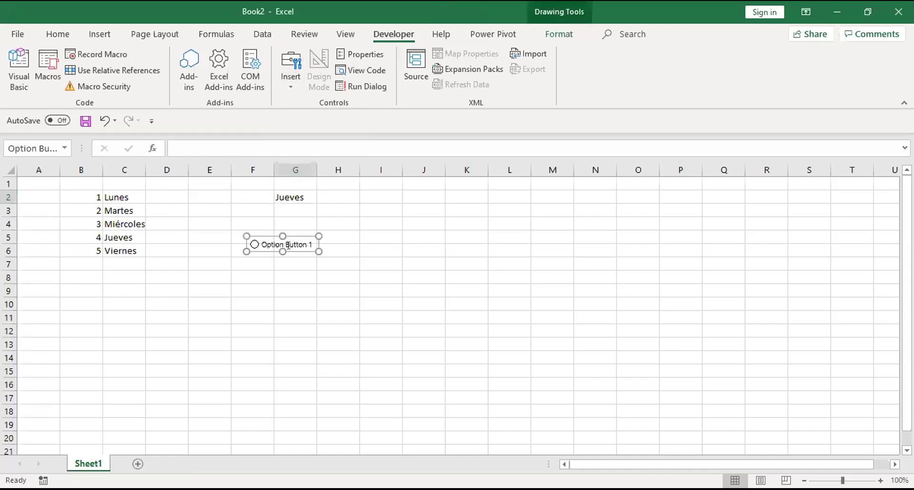
{"action": "right_click", "coordinate": [294, 244]}
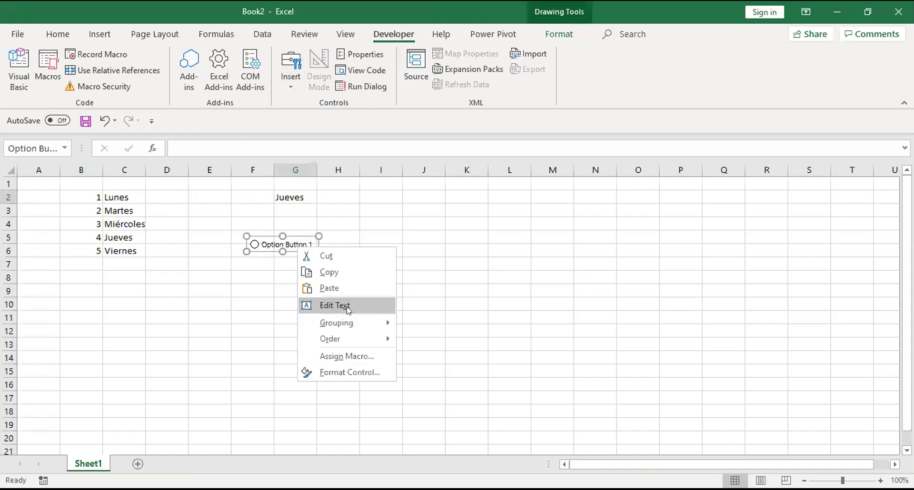
{"action": "left_click", "coordinate": [348, 305]}
{"action": "key", "text": "ctrl+a"}
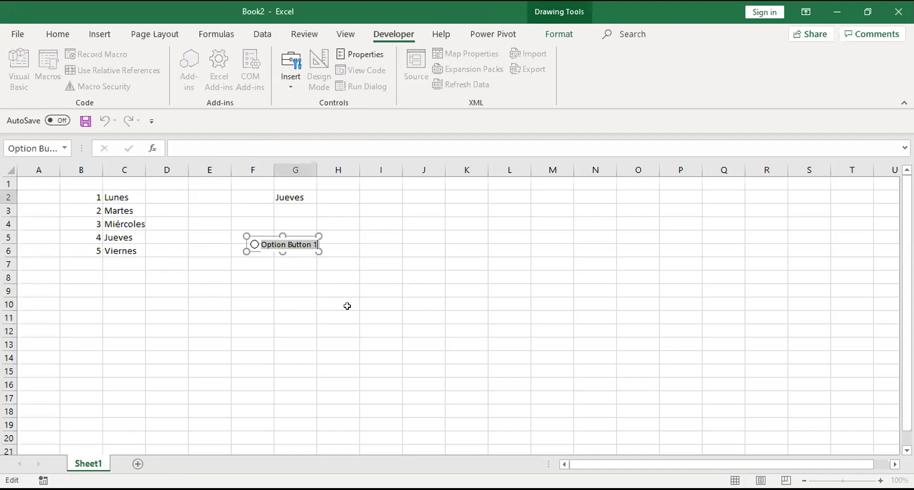
{"action": "type", "text": "Lunes"}
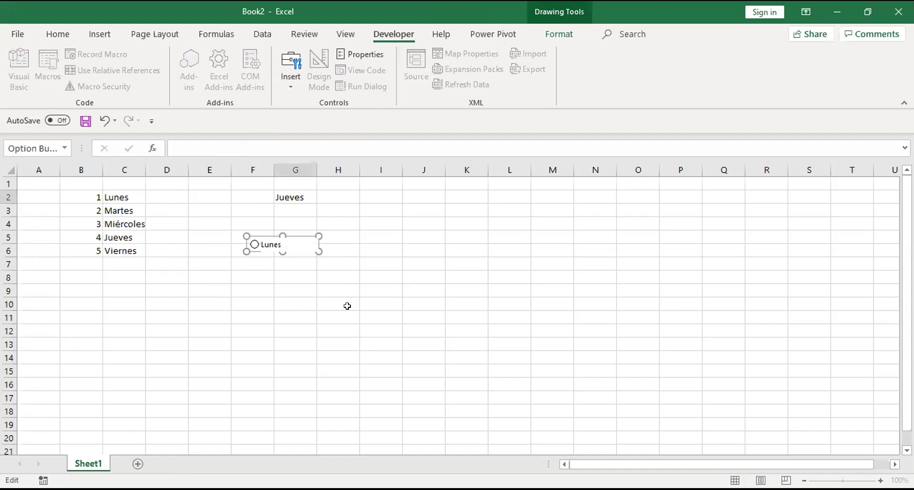
{"action": "left_click", "coordinate": [281, 286]}
{"action": "left_click", "coordinate": [268, 244]}
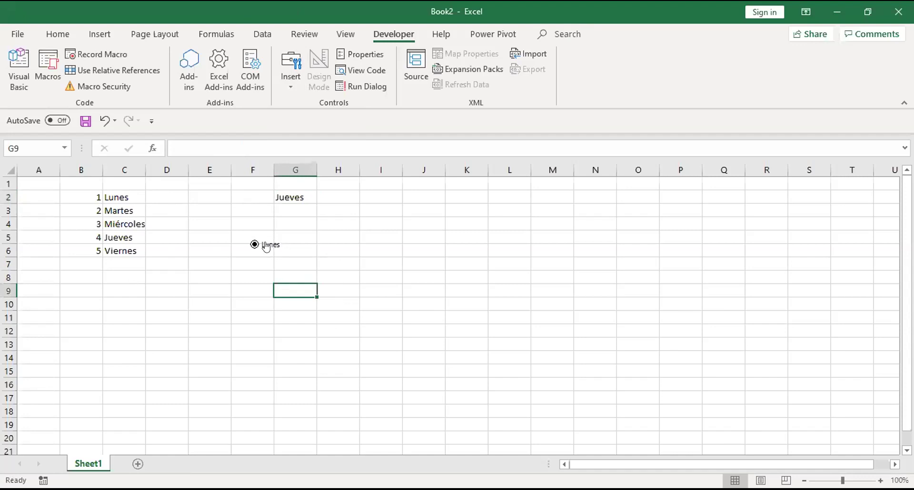
Set the Lunes button to Unchecked with cell link $E$2, so E2 shows 0.
{"action": "right_click", "coordinate": [270, 244]}
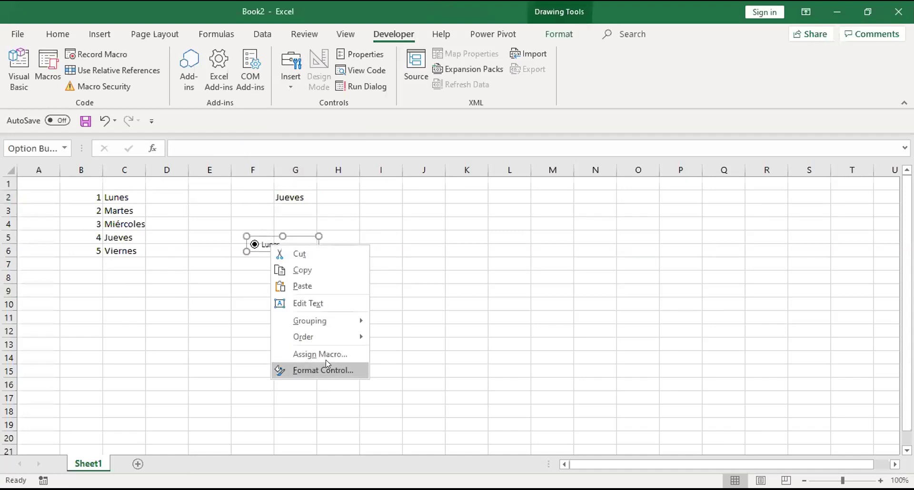
{"action": "left_click", "coordinate": [326, 362]}
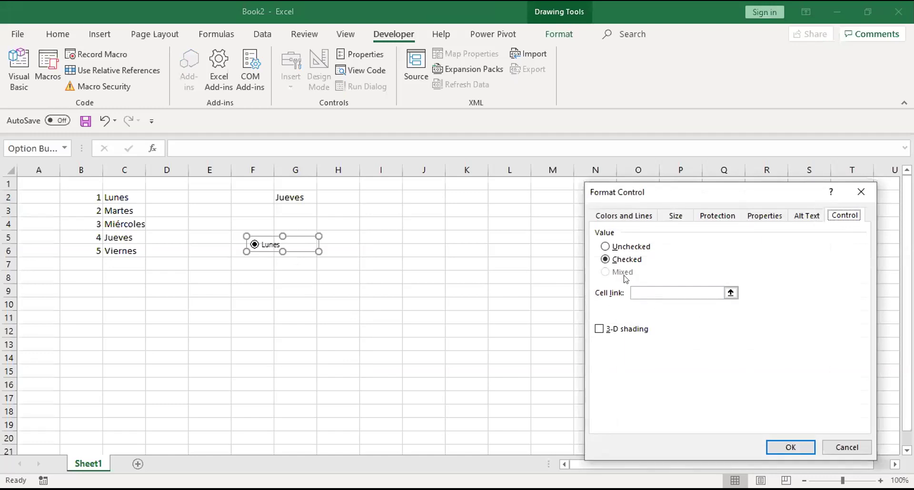
{"action": "left_click", "coordinate": [616, 246]}
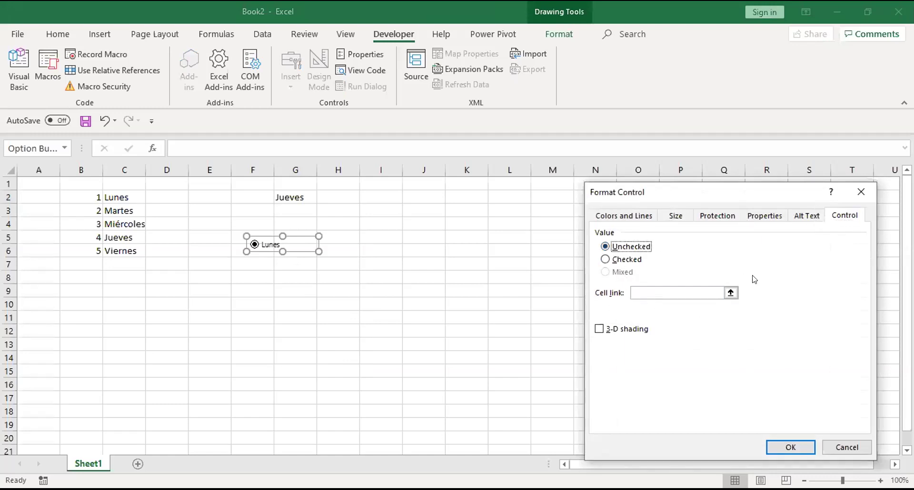
{"action": "left_click", "coordinate": [731, 293]}
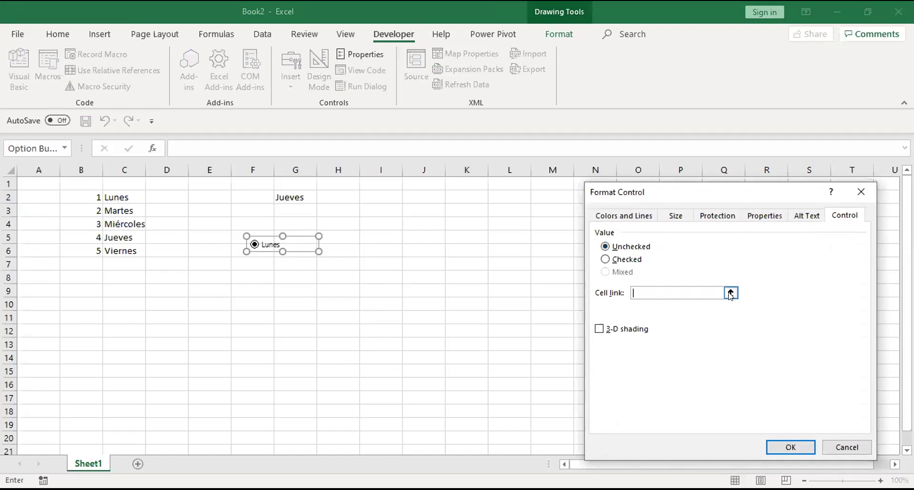
{"action": "left_click", "coordinate": [208, 197]}
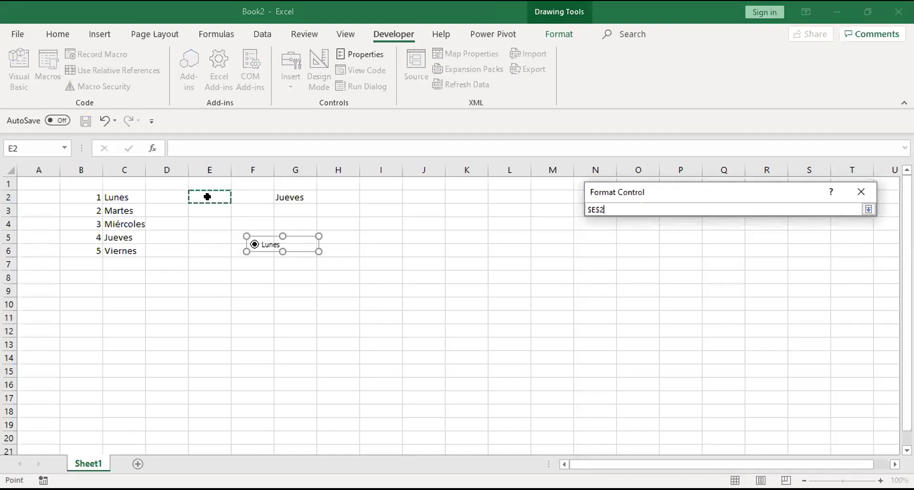
{"action": "key", "text": "Return"}
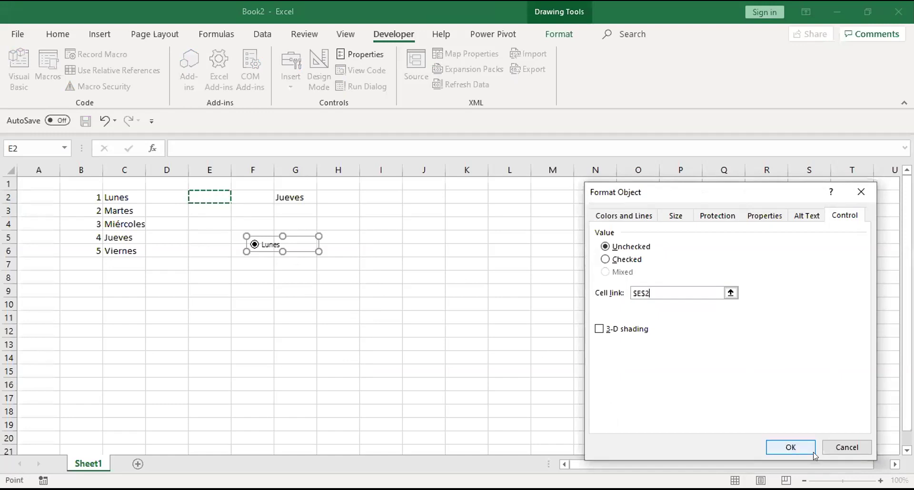
{"action": "left_click", "coordinate": [785, 447]}
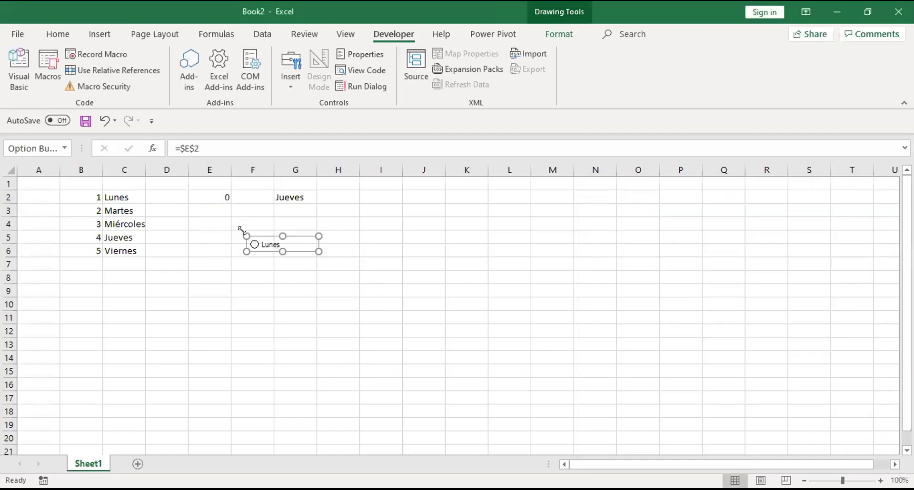
Check Lunes so E2 reads 1, then change G2's formula to =INDEX(C2:C6;E2).
{"action": "left_click", "coordinate": [220, 196]}
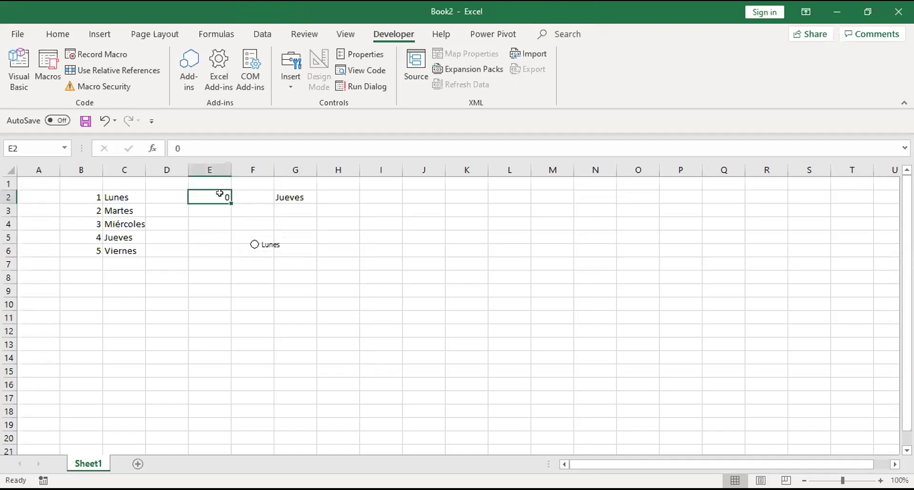
{"action": "left_click", "coordinate": [281, 245]}
{"action": "left_click", "coordinate": [209, 241]}
{"action": "left_click", "coordinate": [296, 197]}
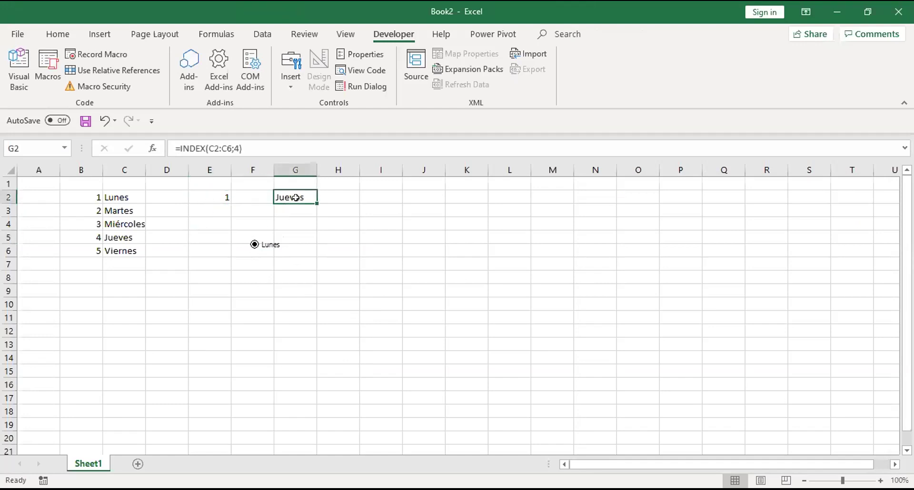
{"action": "left_click", "coordinate": [232, 148]}
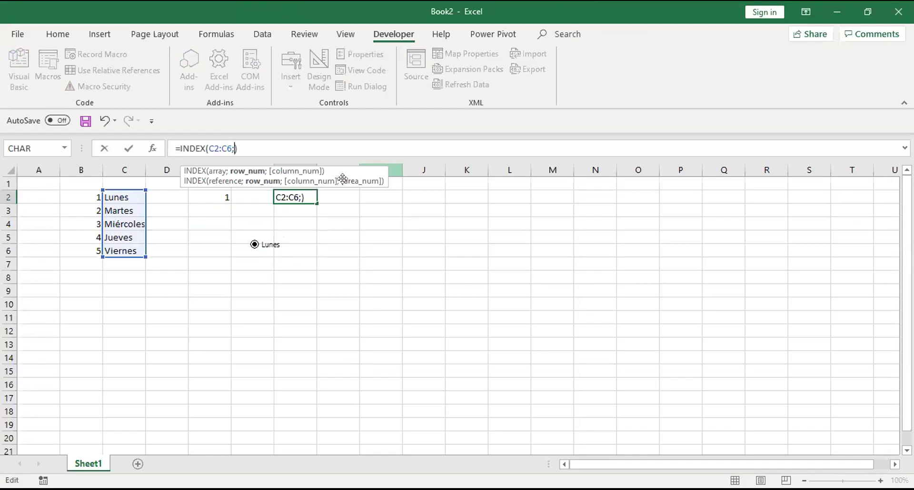
{"action": "left_click", "coordinate": [207, 197]}
{"action": "key", "text": "Return"}
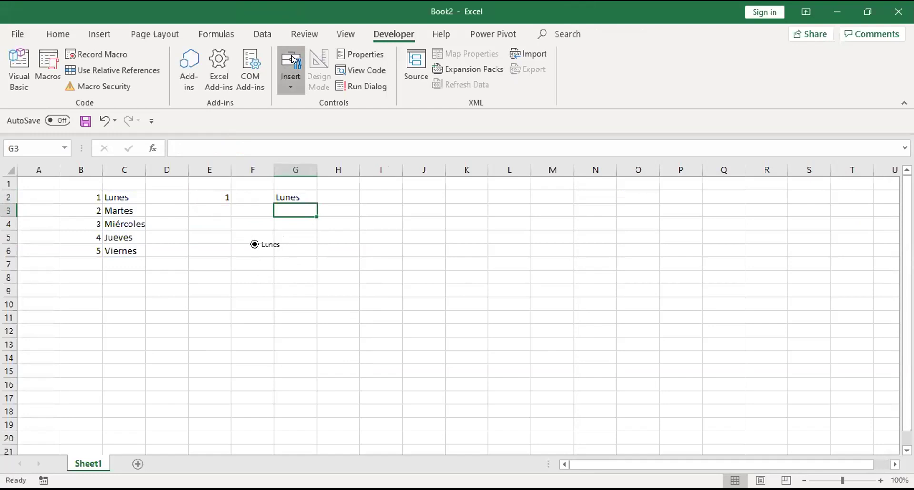
Place a second option button below Lunes and label it Martes.
{"action": "left_click", "coordinate": [247, 254]}
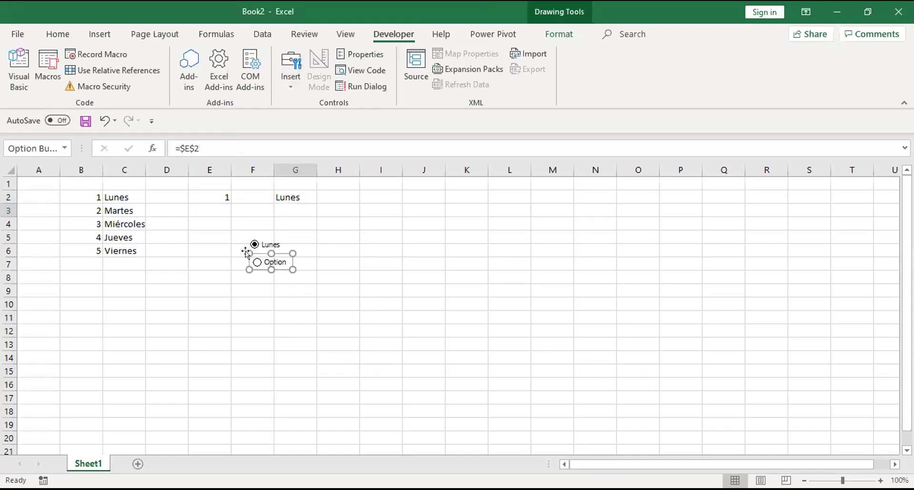
{"action": "right_click", "coordinate": [283, 259]}
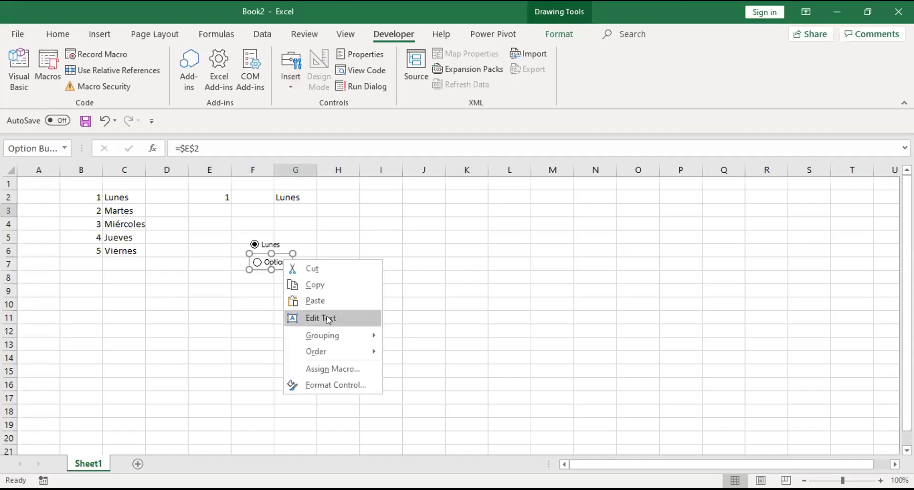
{"action": "left_click", "coordinate": [327, 318]}
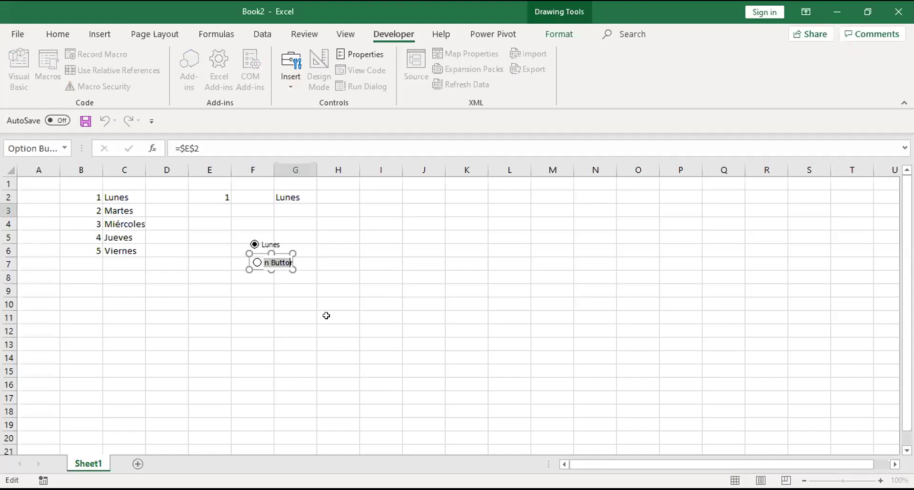
{"action": "type", "text": "Martes"}
{"action": "left_click", "coordinate": [286, 314]}
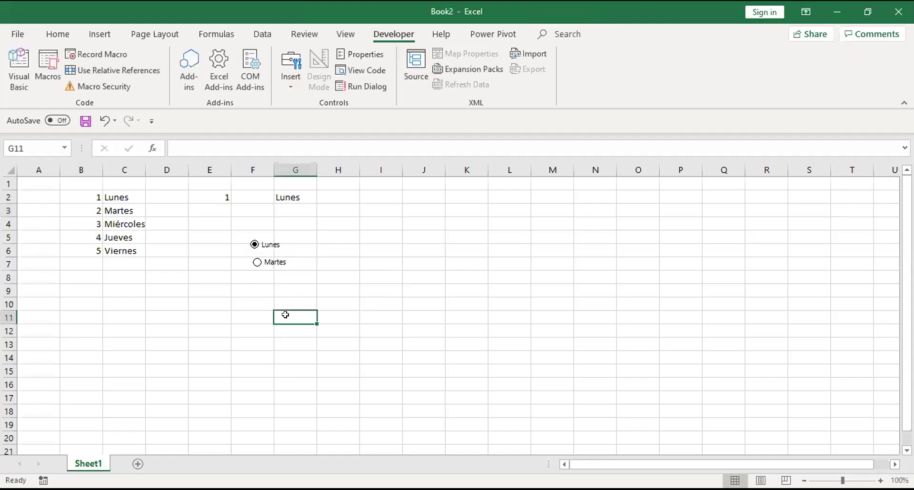
Confirm the Martes button's control settings keep the $E$2 cell link.
{"action": "right_click", "coordinate": [273, 265]}
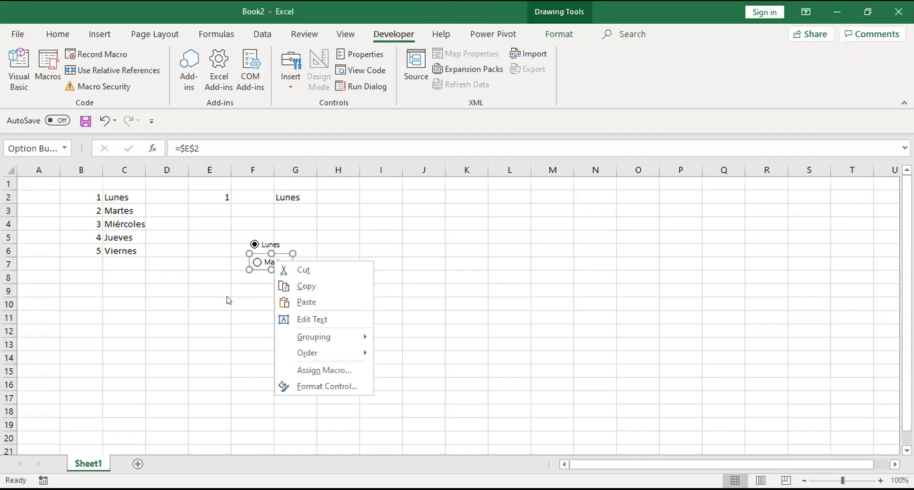
{"action": "left_click", "coordinate": [278, 264]}
{"action": "right_click", "coordinate": [283, 266]}
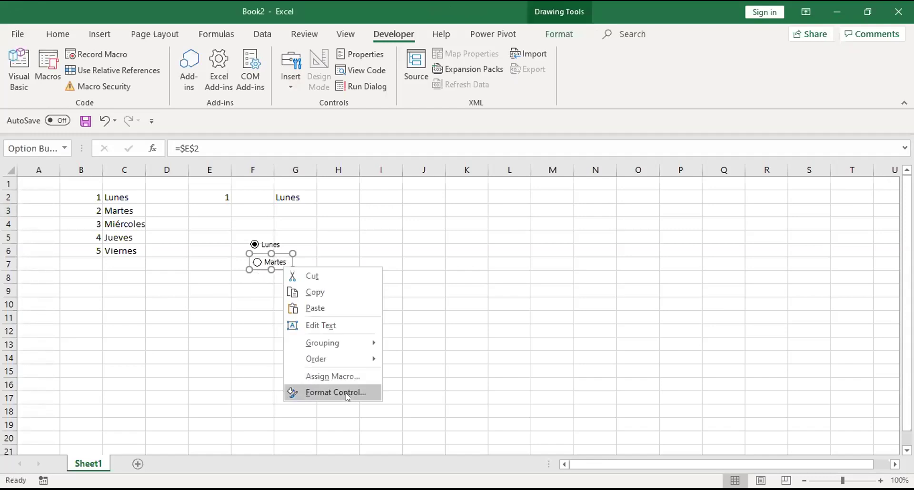
{"action": "left_click", "coordinate": [345, 393]}
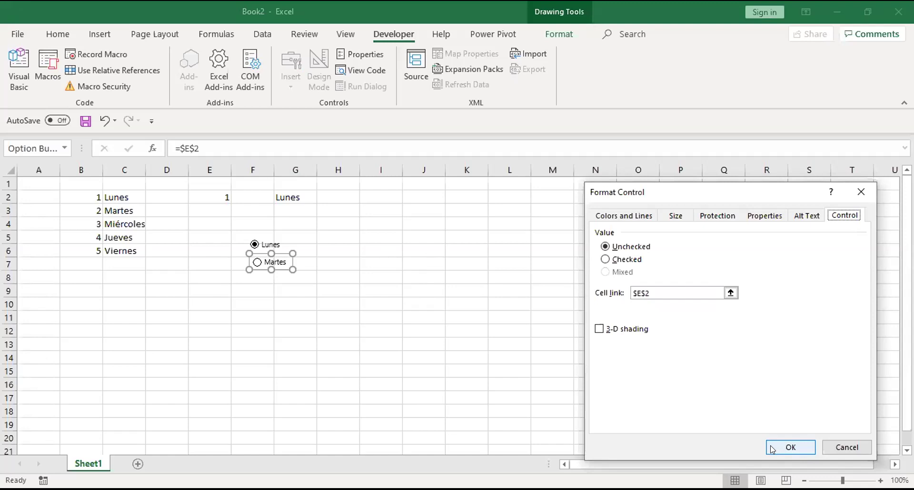
{"action": "left_click", "coordinate": [790, 447]}
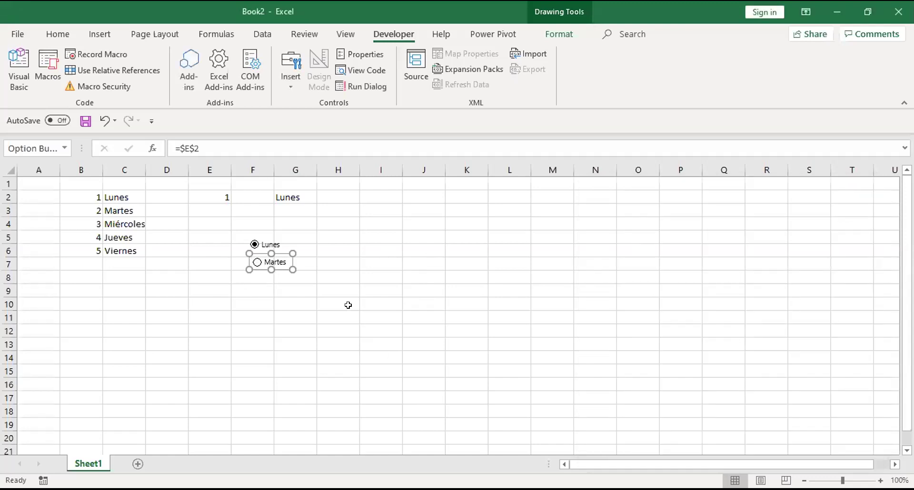
{"action": "left_click", "coordinate": [369, 305]}
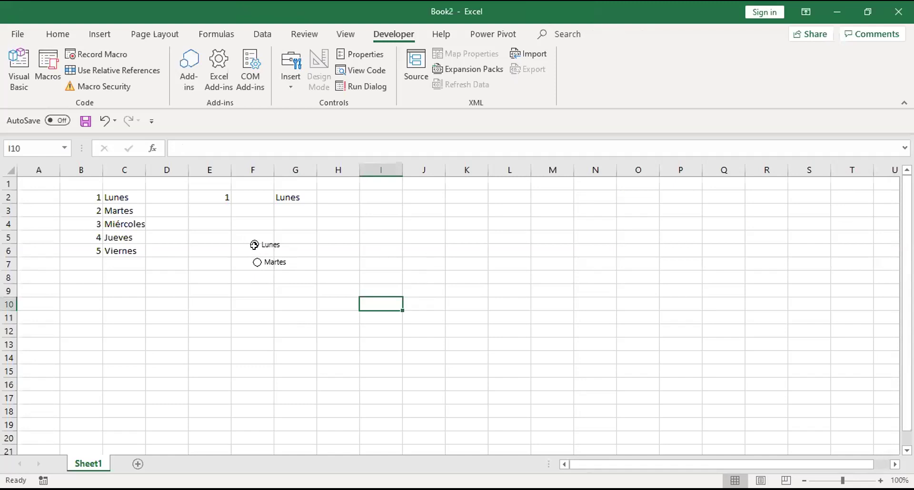
Toggle between Martes and Lunes to test E2 and G2, then switch to Cuadro Combinado.xlsx.
{"action": "left_click", "coordinate": [257, 263]}
{"action": "left_click", "coordinate": [255, 244]}
{"action": "left_click", "coordinate": [256, 263]}
{"action": "left_click", "coordinate": [255, 244]}
{"action": "left_click", "coordinate": [233, 233]}
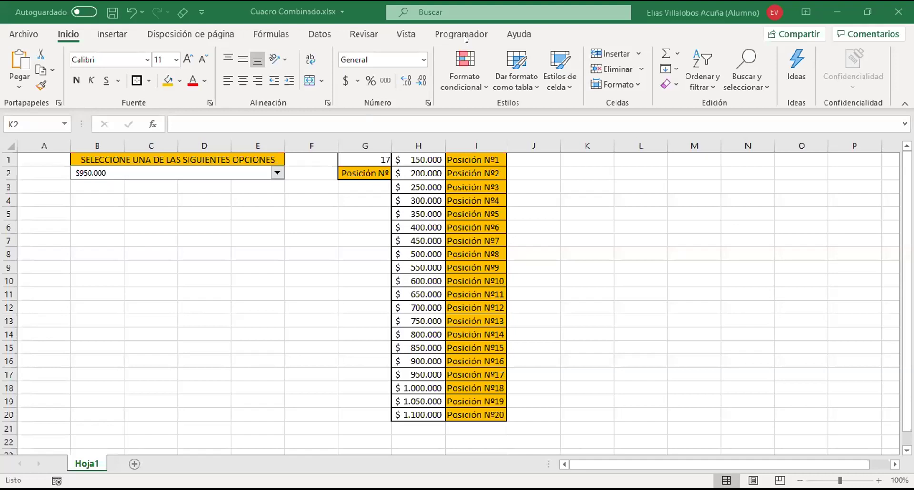
Show the Programador form controls and browse the combo box prices, keeping $950.000 selected.
{"action": "scroll", "coordinate": [411, 41], "scroll_direction": "down", "scroll_amount": 5}
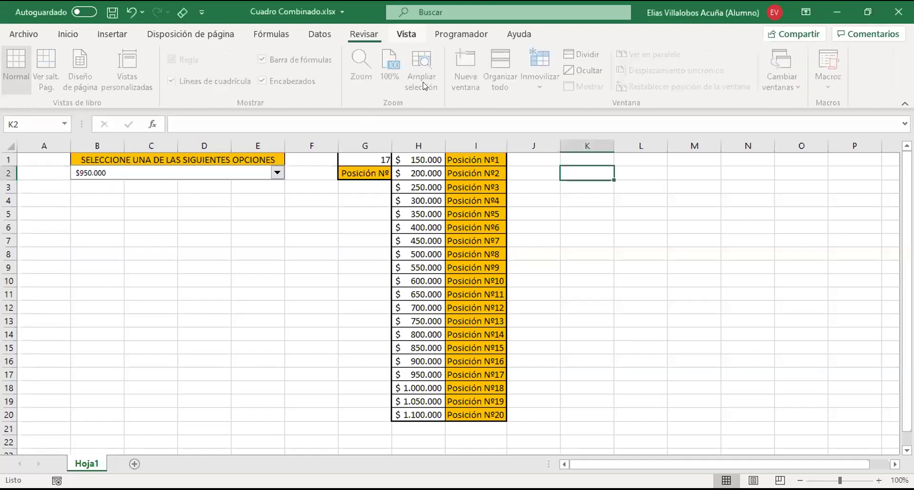
{"action": "scroll", "coordinate": [509, 71], "scroll_direction": "down", "scroll_amount": 1}
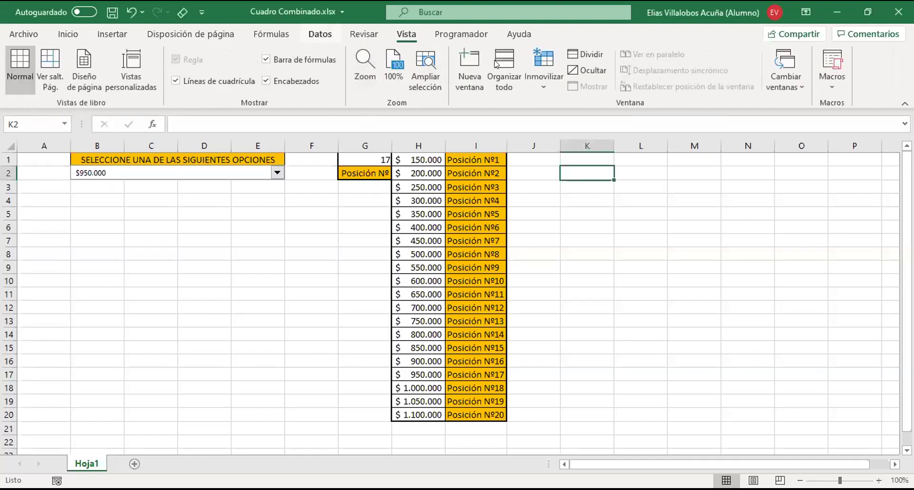
{"action": "scroll", "coordinate": [456, 69], "scroll_direction": "up", "scroll_amount": 2}
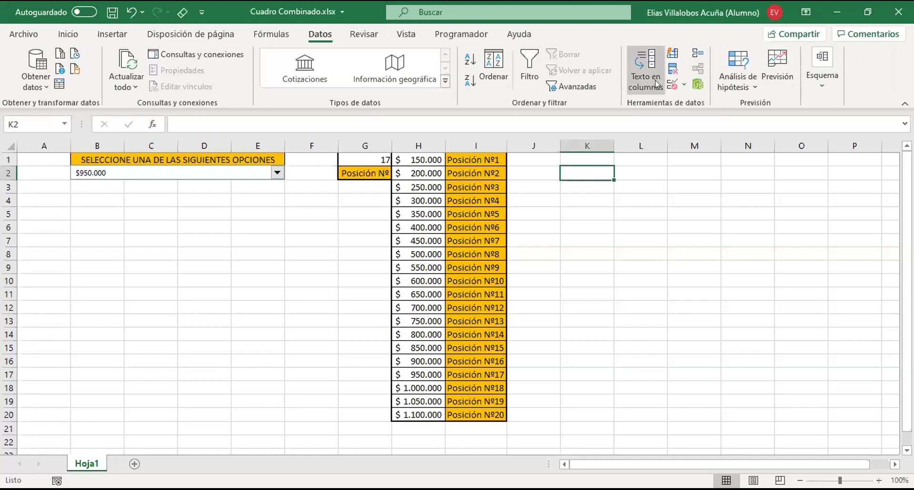
{"action": "left_click", "coordinate": [461, 34]}
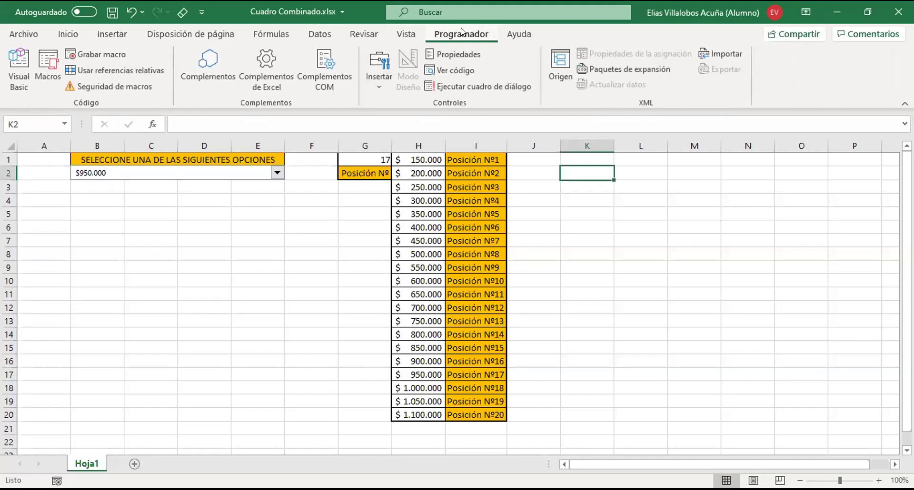
{"action": "left_click", "coordinate": [386, 72]}
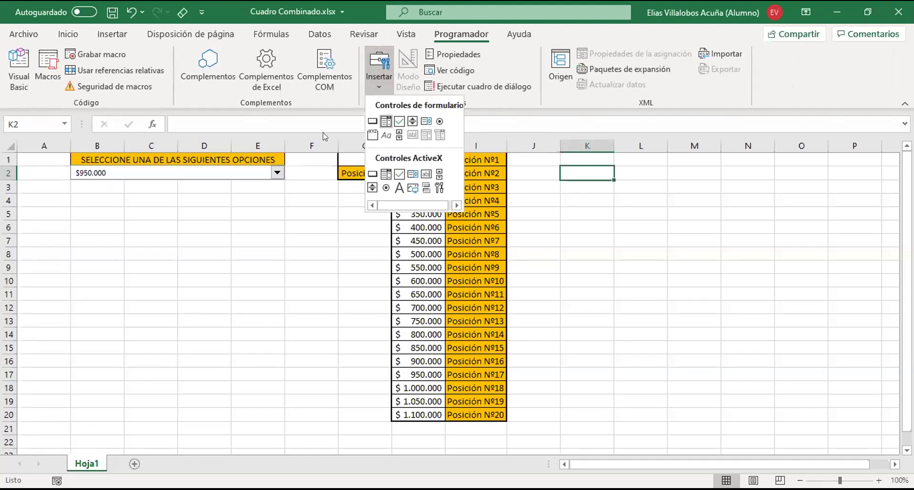
{"action": "left_click", "coordinate": [227, 172]}
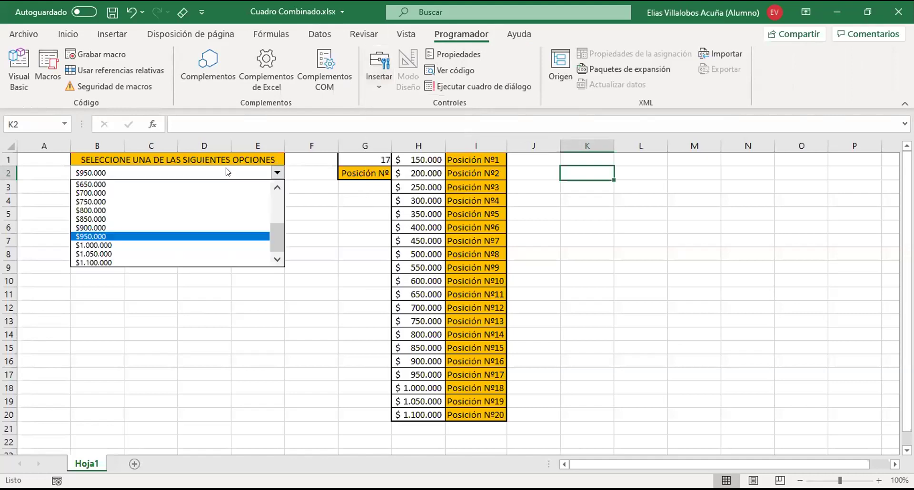
{"action": "left_click", "coordinate": [227, 175]}
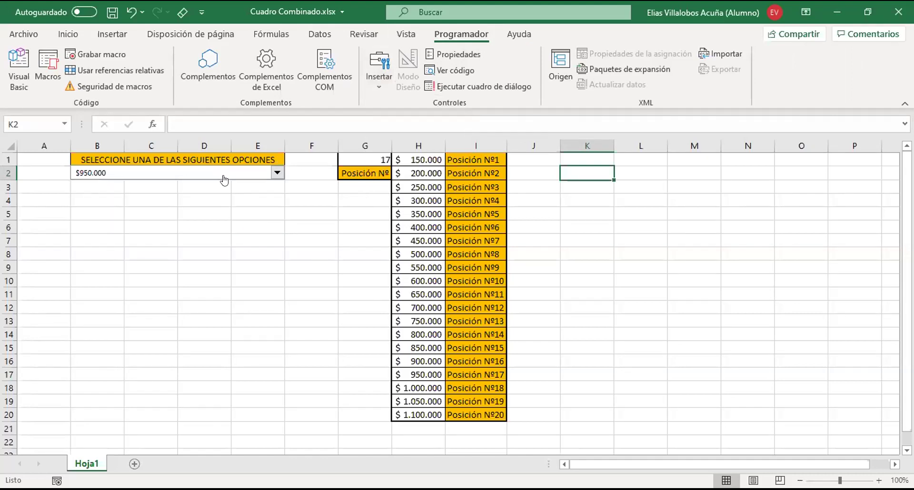
Open the combo box's Formato de control and check its $H$1:$H$20 input range.
{"action": "right_click", "coordinate": [228, 175]}
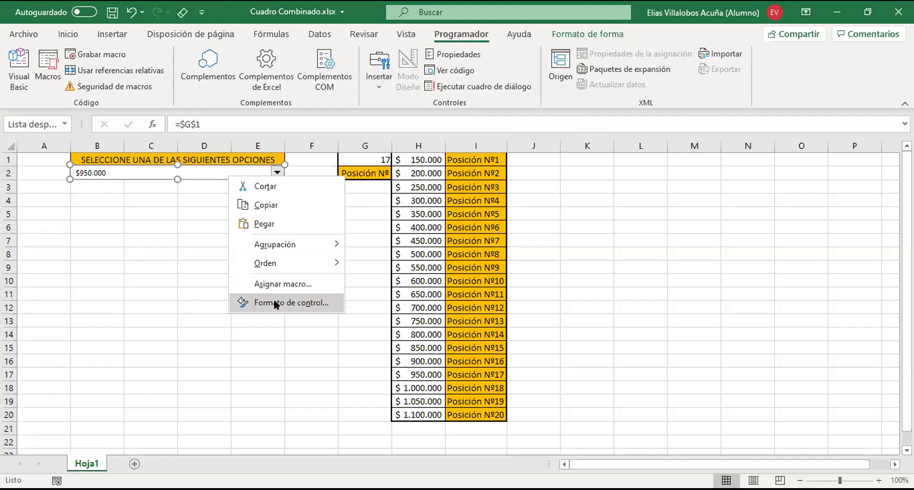
{"action": "left_click", "coordinate": [288, 303]}
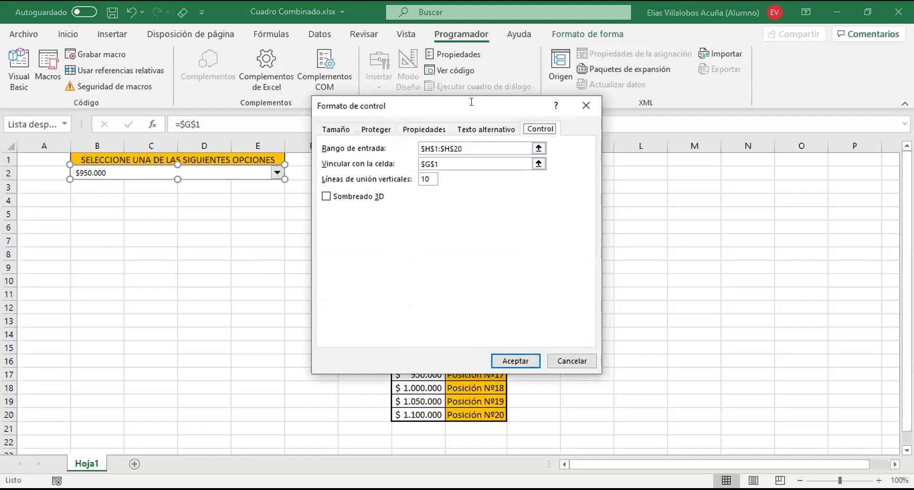
{"action": "left_click_drag", "start_coordinate": [474, 106], "coordinate": [731, 116]}
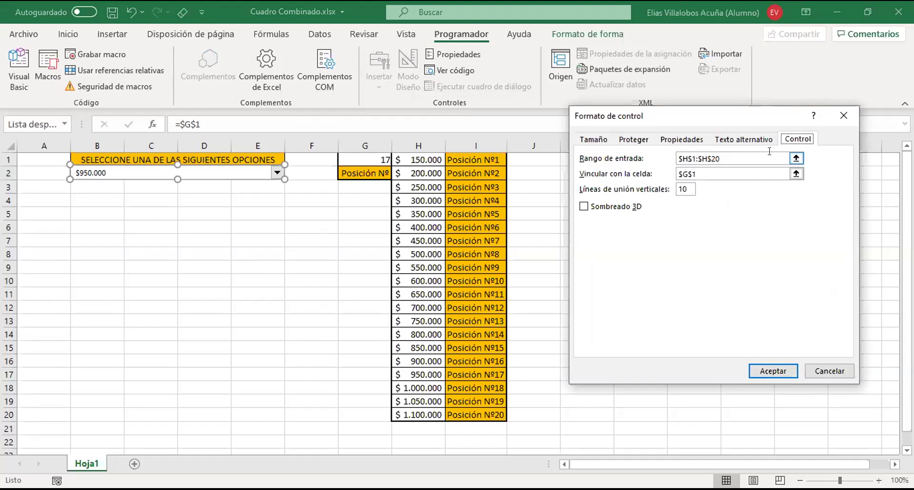
{"action": "left_click_drag", "start_coordinate": [759, 162], "coordinate": [677, 158]}
{"action": "key", "text": "Delete"}
{"action": "key", "text": "ctrl+z"}
Click through the sheet cells beside the dialog, then confirm the combo box settings.
{"action": "left_click", "coordinate": [251, 165]}
{"action": "left_click", "coordinate": [359, 160]}
{"action": "left_click", "coordinate": [345, 156]}
{"action": "left_click", "coordinate": [358, 163]}
{"action": "left_click", "coordinate": [371, 160]}
{"action": "left_click", "coordinate": [383, 164]}
{"action": "left_click", "coordinate": [766, 374]}
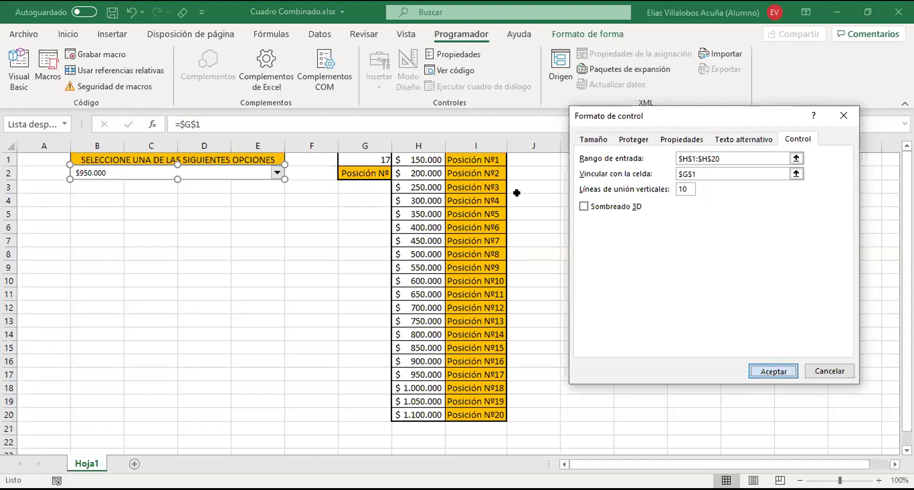
{"action": "left_click", "coordinate": [592, 171]}
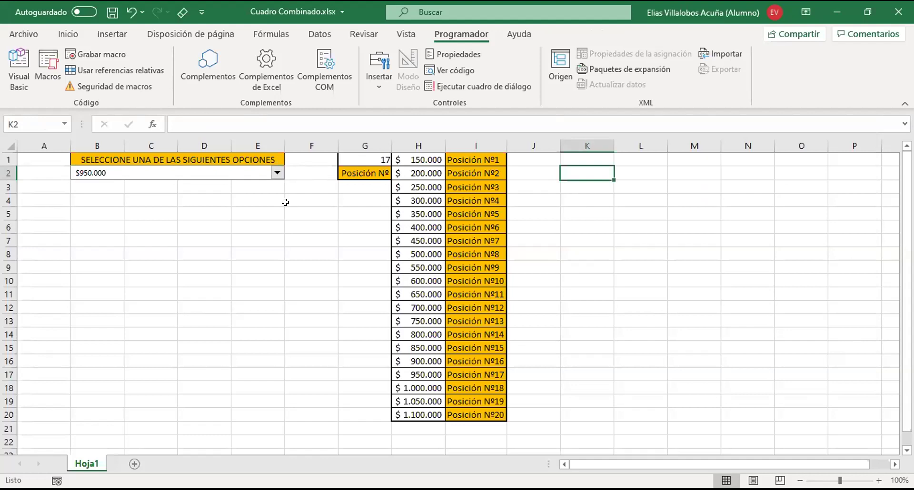
{"action": "right_click", "coordinate": [222, 172]}
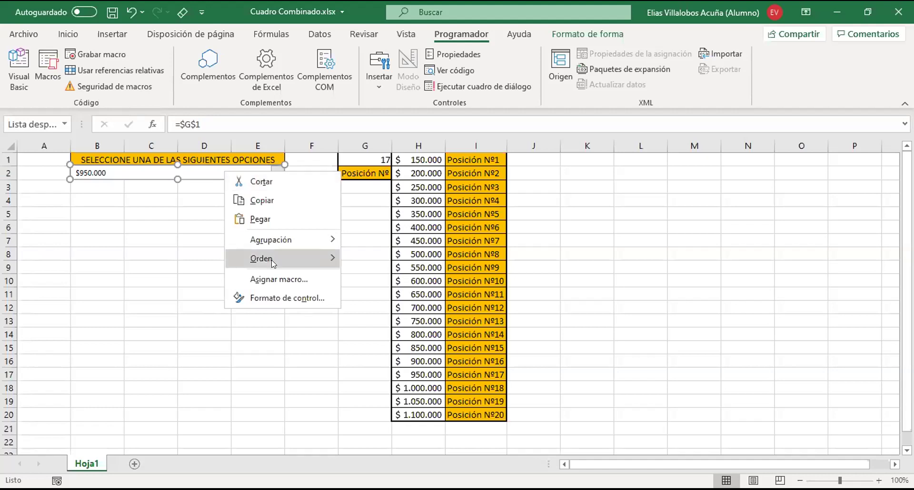
{"action": "mouse_move", "coordinate": [271, 260]}
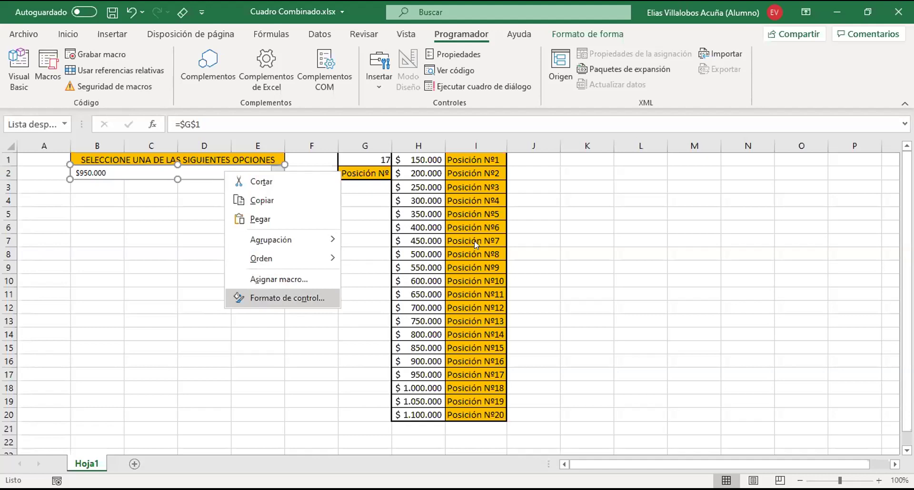
{"action": "key", "text": "Return"}
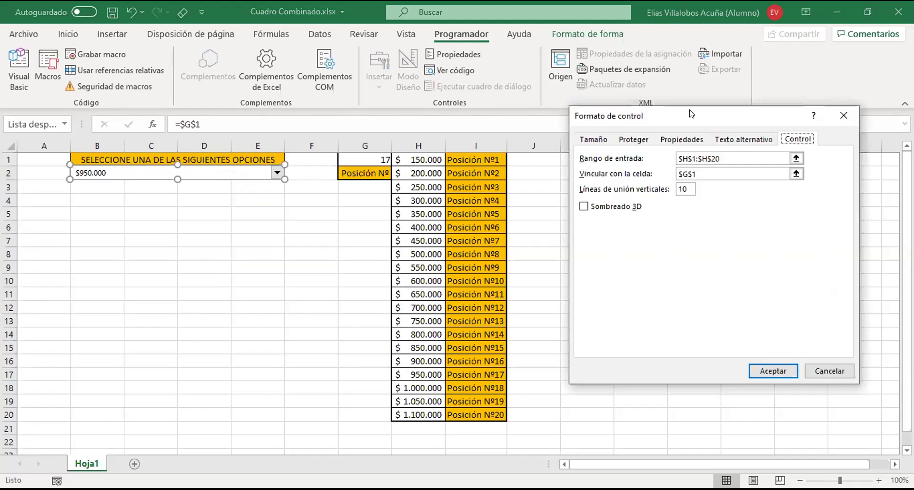
Move the combo box settings aside, then close them keeping $H$1:$H$20 and link $G$1.
{"action": "left_click_drag", "start_coordinate": [691, 113], "coordinate": [427, 124]}
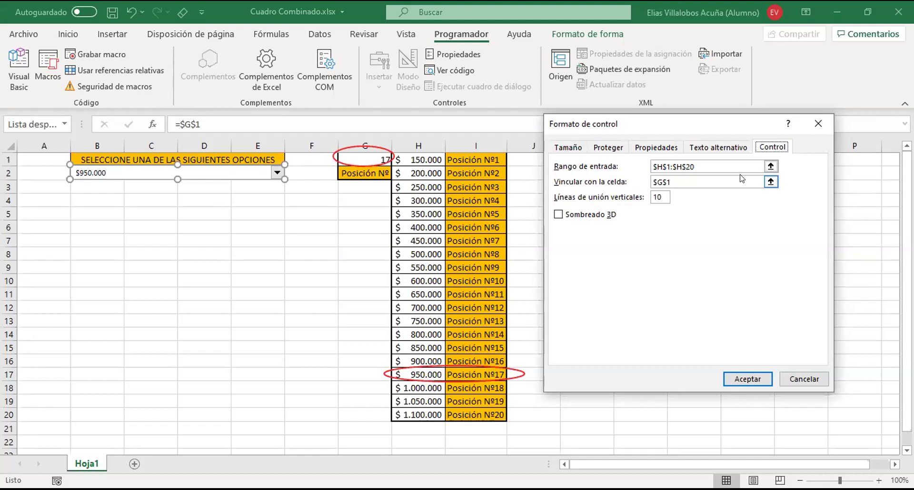
{"action": "left_click", "coordinate": [750, 379]}
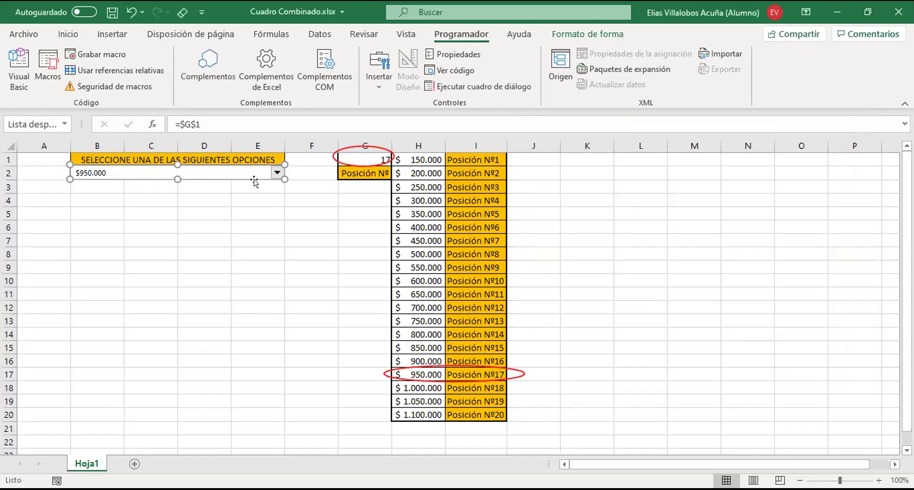
Pick $1.100.000 in the price combo box so G1 reads 20, and select K1.
{"action": "left_click", "coordinate": [272, 197]}
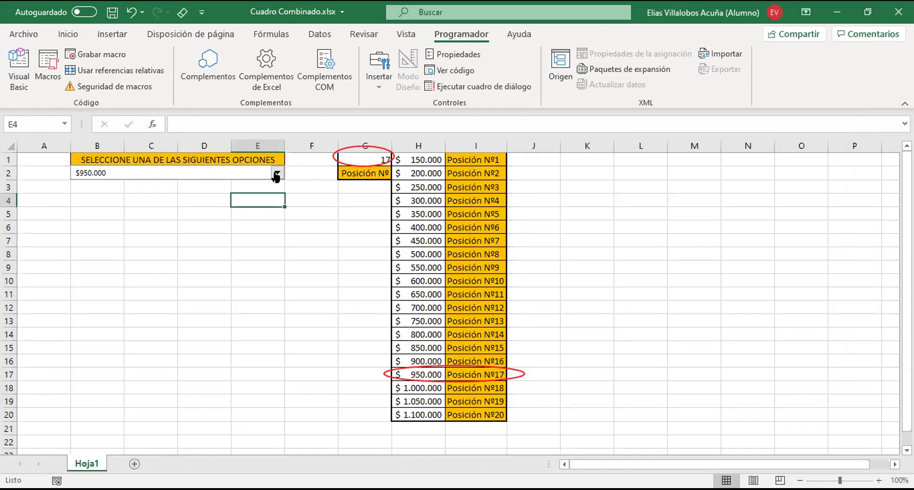
{"action": "left_click", "coordinate": [277, 173]}
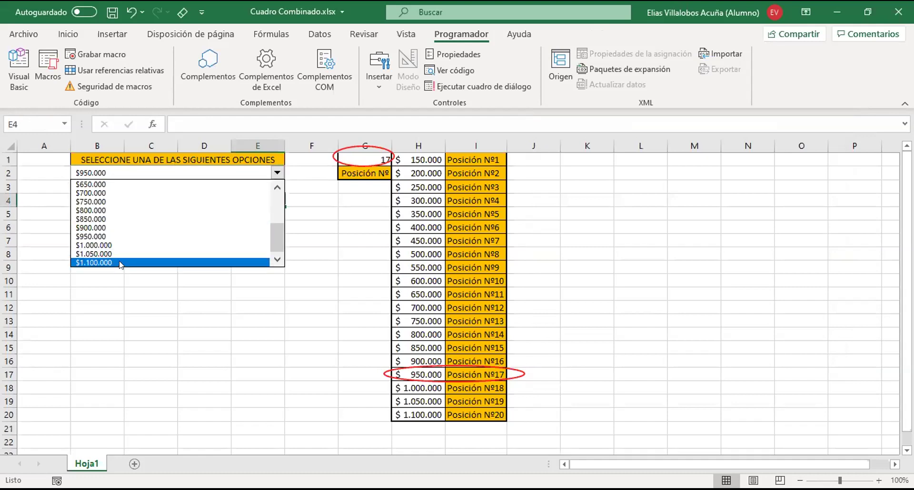
{"action": "left_click", "coordinate": [121, 264]}
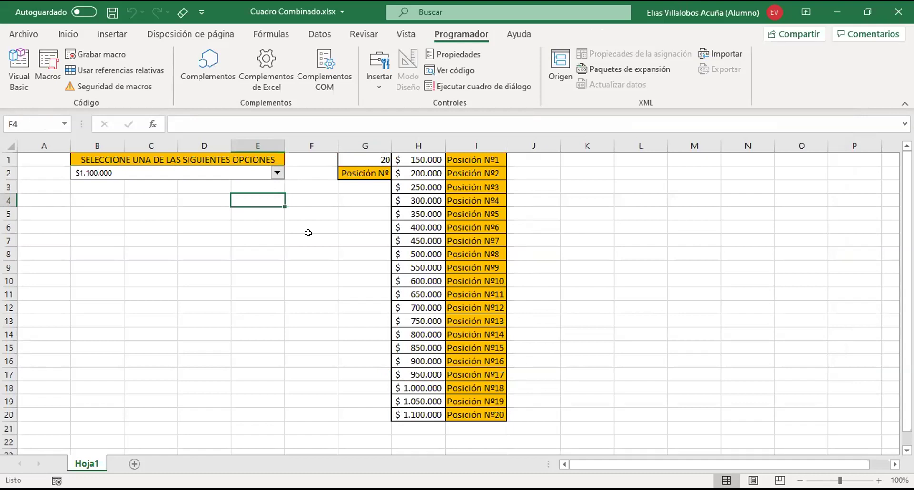
{"action": "left_click", "coordinate": [586, 156]}
Enter =INDICE(H1:H20;G1) in K1 to return the combo box's selected price.
{"action": "type", "text": "="}
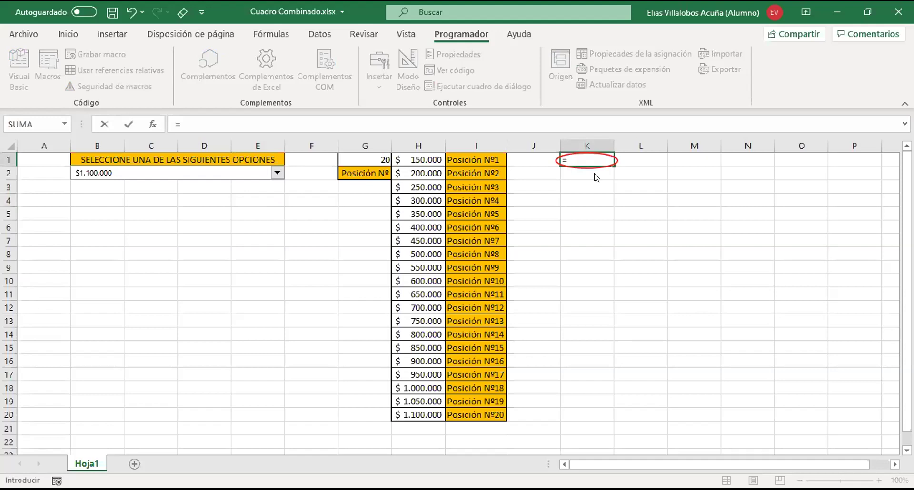
{"action": "type", "text": "indice"}
{"action": "key", "text": "Tab"}
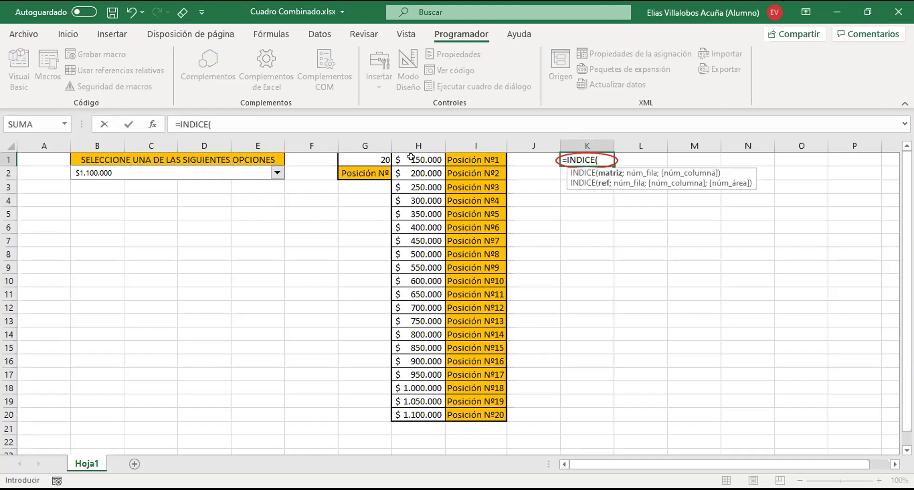
{"action": "key", "text": "Left"}
{"action": "key", "text": "Left"}
{"action": "key", "text": "Left"}
{"action": "key", "text": "ctrl+shift+Down"}
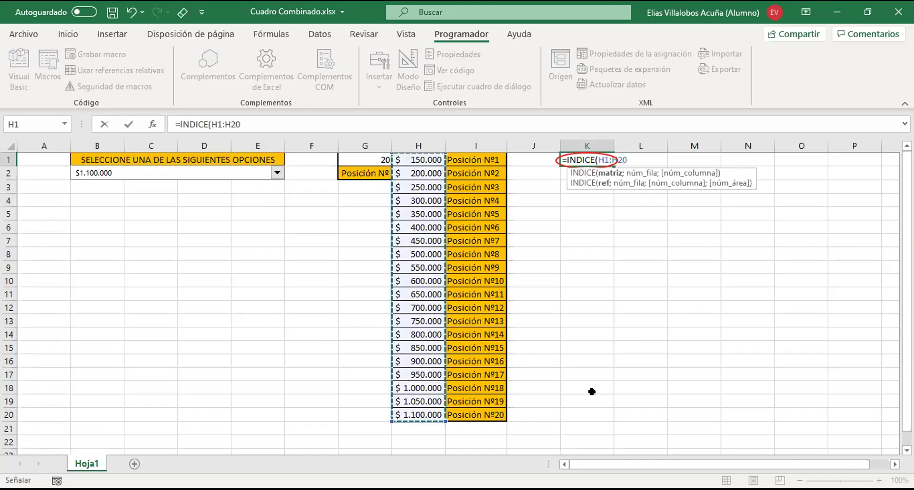
{"action": "type", "text": ";"}
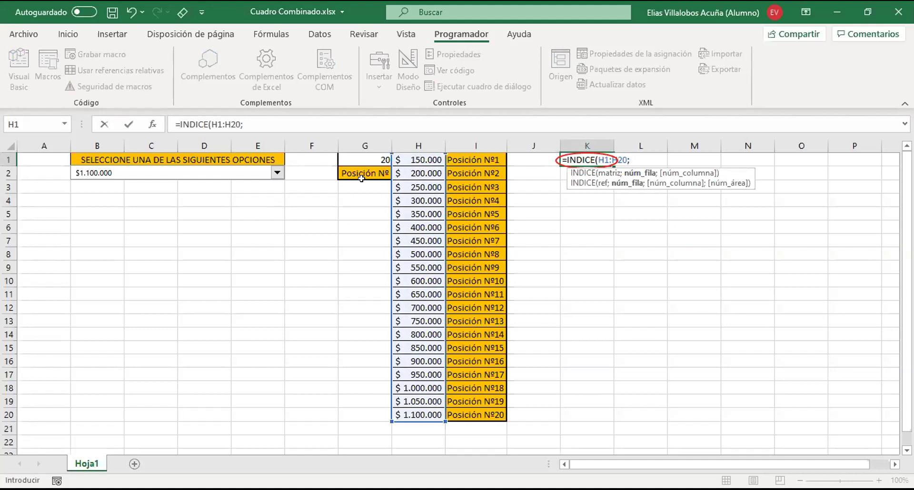
{"action": "left_click", "coordinate": [358, 154]}
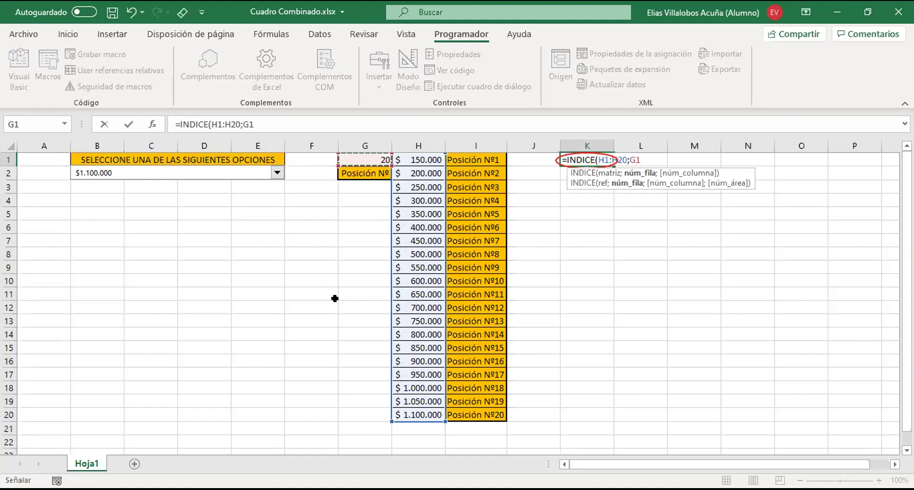
{"action": "key", "text": "Return"}
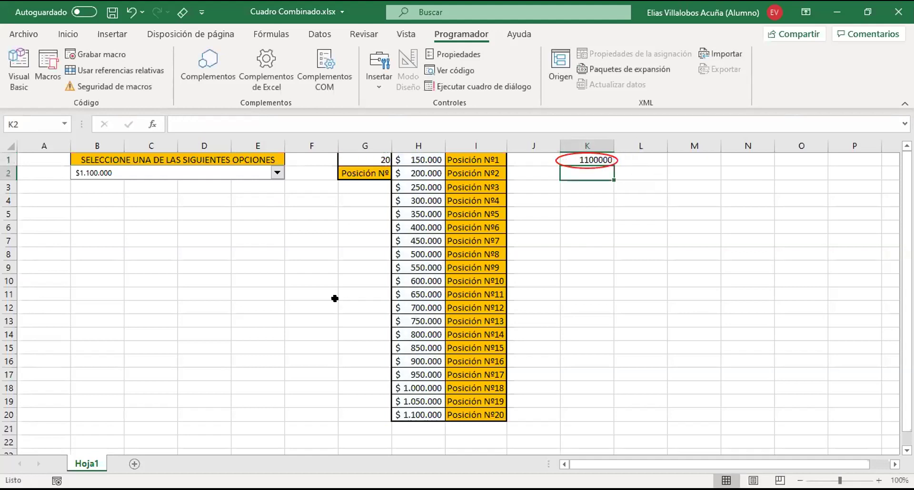
Format K1 as Contabilidad (accounting) so it displays $ 1.100.000.
{"action": "left_click", "coordinate": [584, 158]}
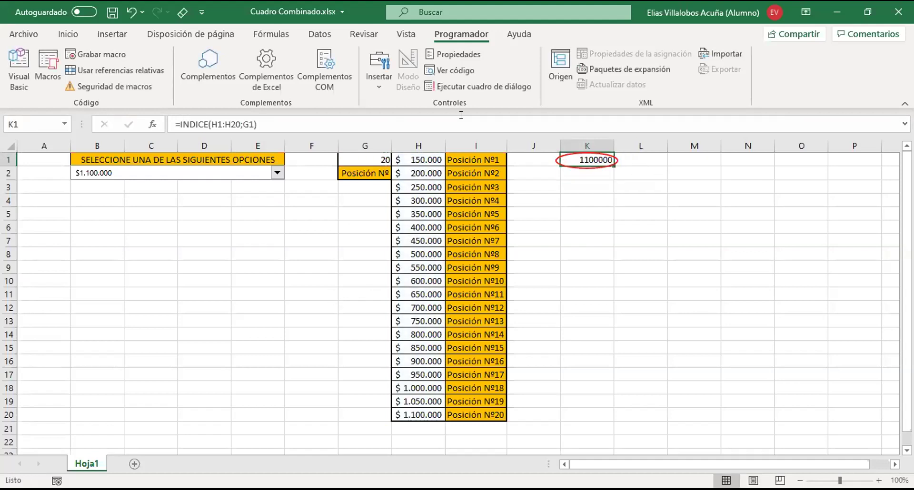
{"action": "left_click", "coordinate": [67, 34]}
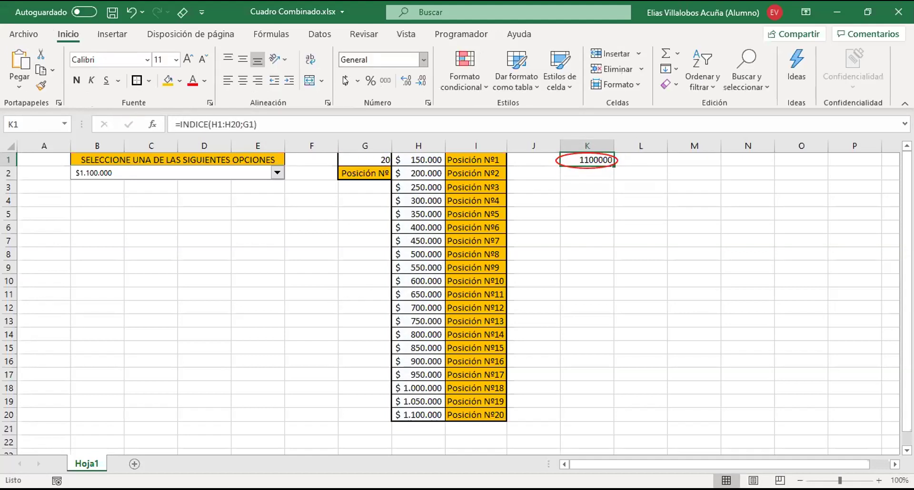
{"action": "left_click", "coordinate": [345, 81]}
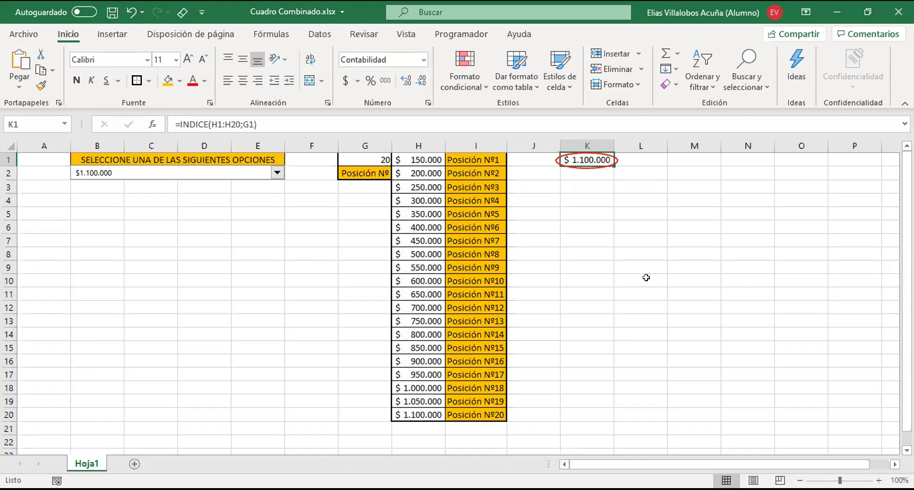
{"action": "left_click", "coordinate": [646, 278]}
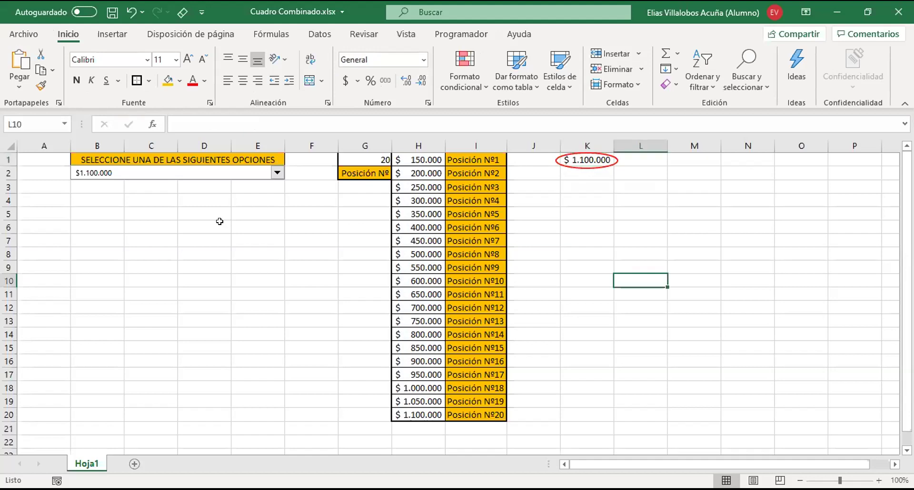
Select $200.000 in the combo box so G1 becomes 2 and K1 shows $ 200.000.
{"action": "left_click", "coordinate": [276, 174]}
{"action": "left_click", "coordinate": [276, 189]}
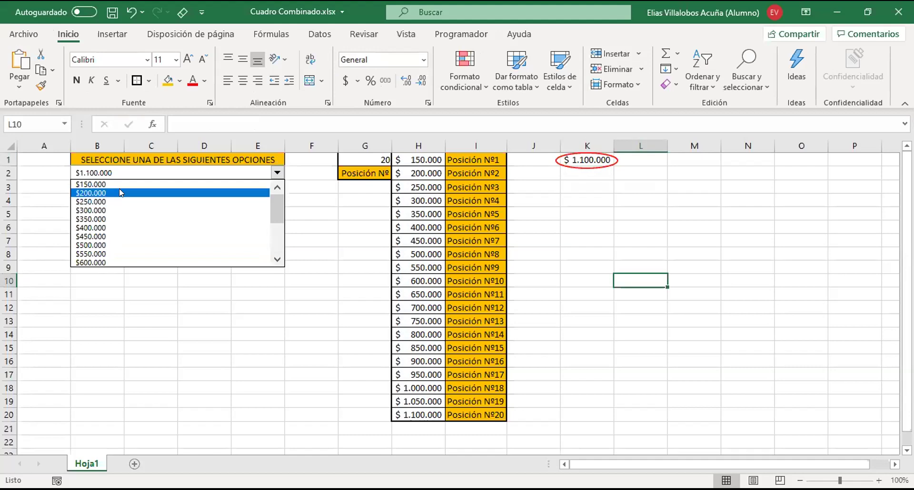
{"action": "left_click", "coordinate": [120, 192]}
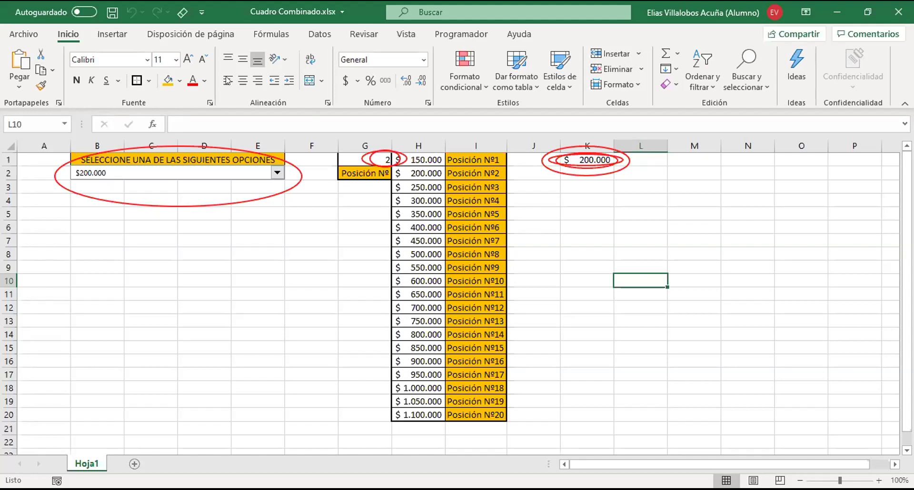
{"action": "left_click", "coordinate": [141, 174]}
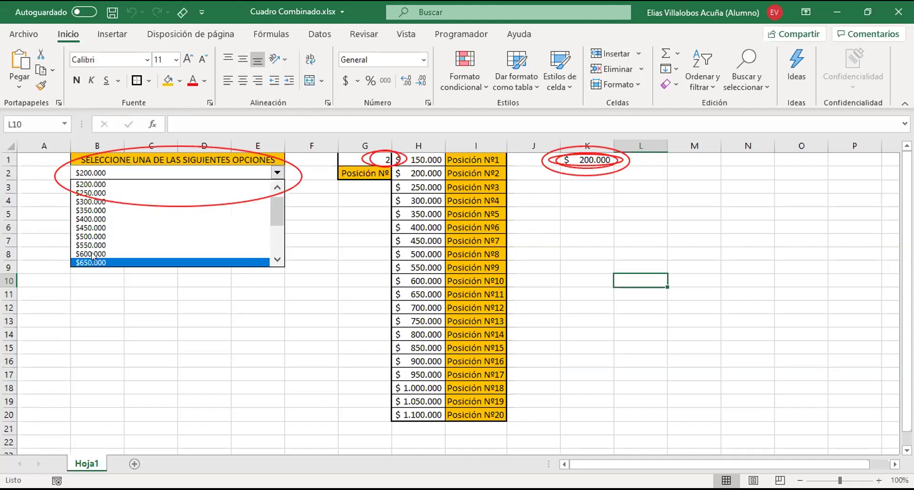
{"action": "left_click", "coordinate": [461, 33]}
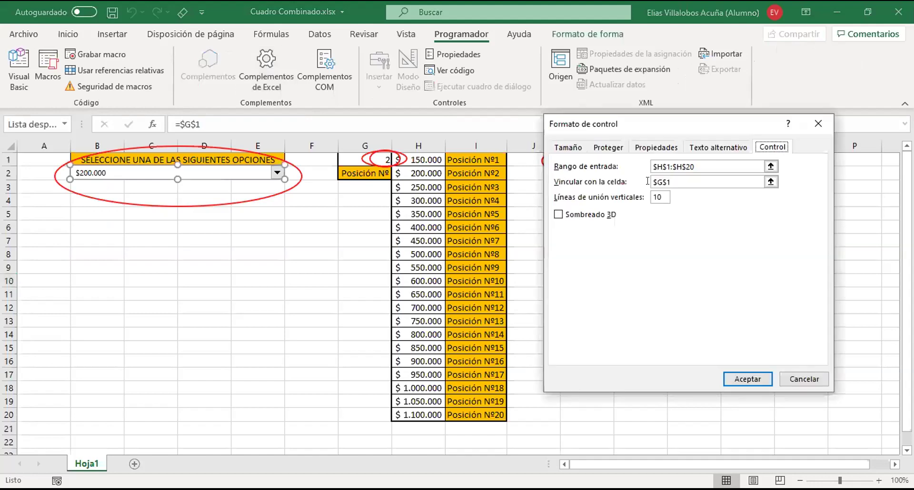
Change the combo box's drop-down lines from 10 to 5 and check the shorter list.
{"action": "left_click", "coordinate": [666, 199]}
{"action": "left_click", "coordinate": [747, 381]}
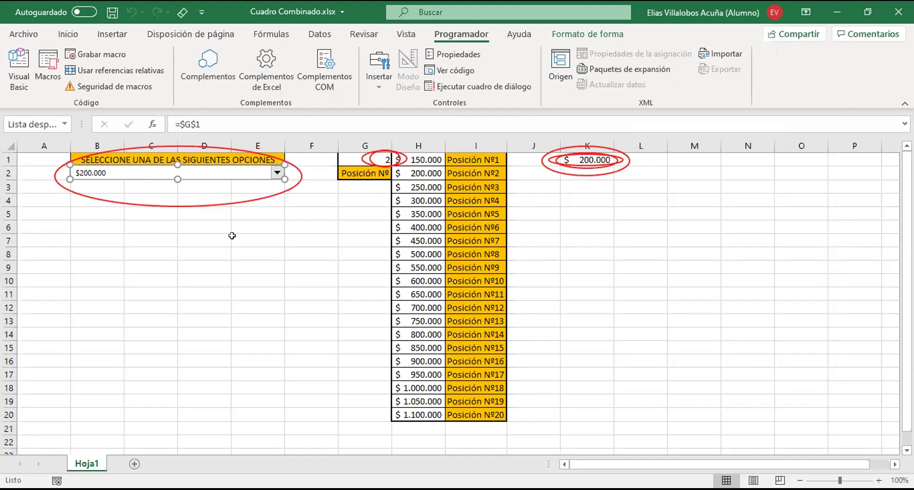
{"action": "left_click", "coordinate": [272, 171]}
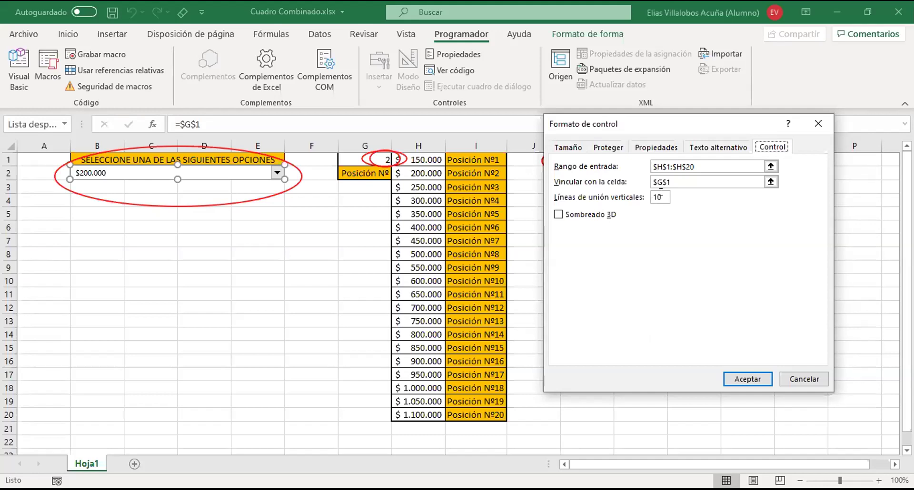
{"action": "left_click", "coordinate": [661, 192]}
{"action": "key", "text": "BackSpace"}
{"action": "key", "text": "BackSpace"}
{"action": "type", "text": "5"}
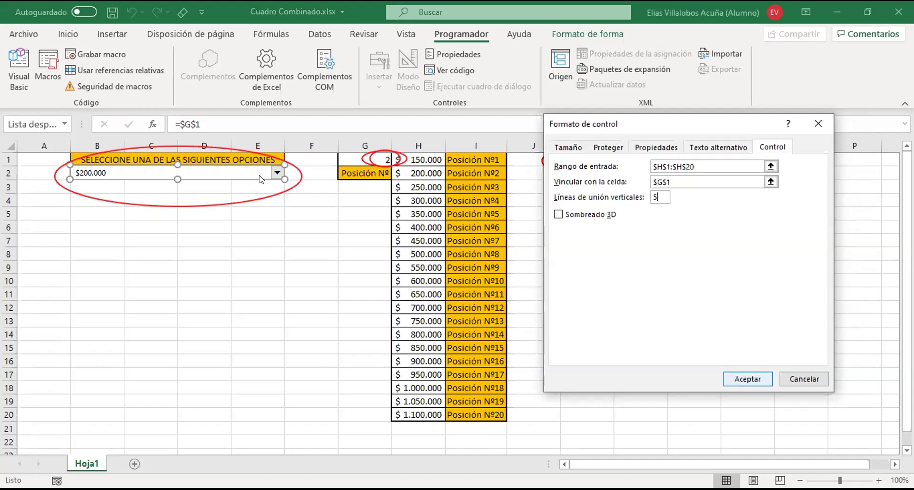
{"action": "key", "text": "Return"}
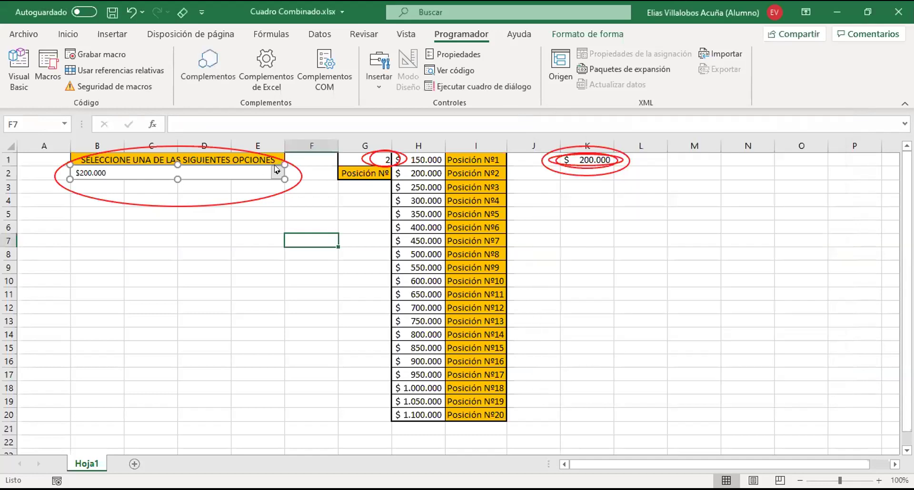
{"action": "left_click", "coordinate": [276, 170]}
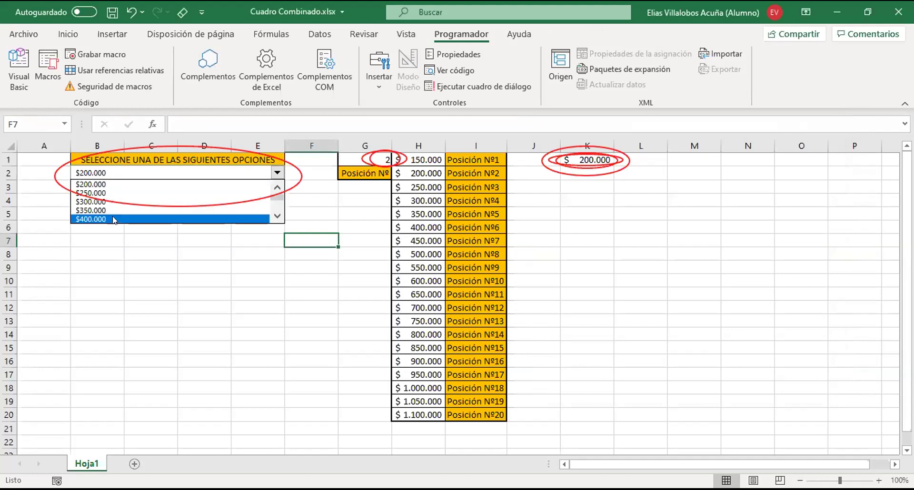
{"action": "left_click", "coordinate": [278, 215]}
{"action": "scroll", "coordinate": [279, 214], "scroll_direction": "down", "scroll_amount": 3}
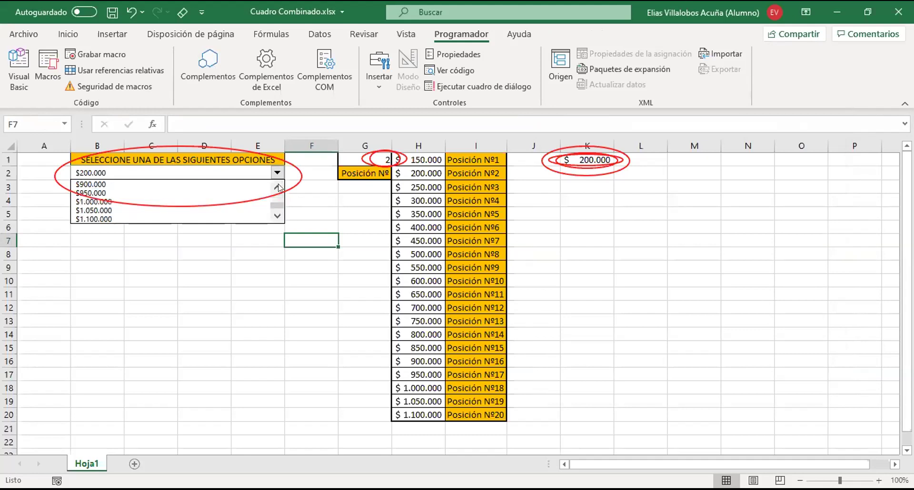
{"action": "scroll", "coordinate": [279, 188], "scroll_direction": "up", "scroll_amount": 5}
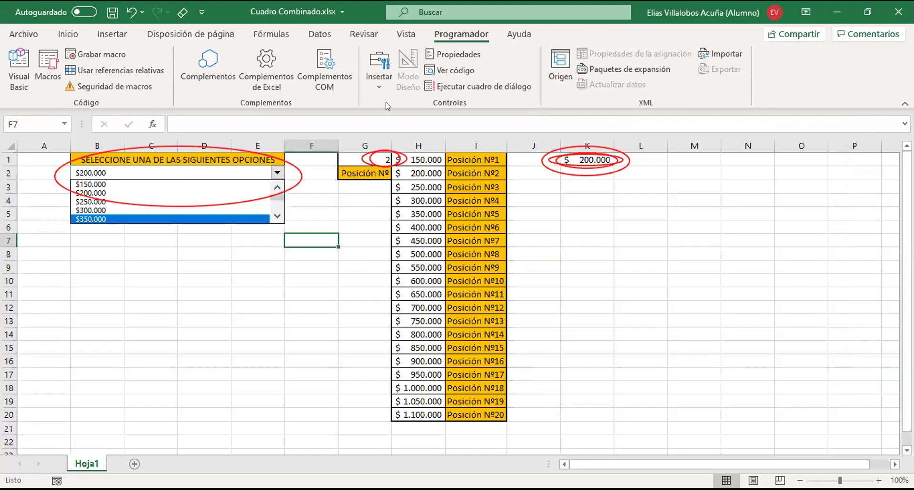
{"action": "left_click", "coordinate": [324, 198]}
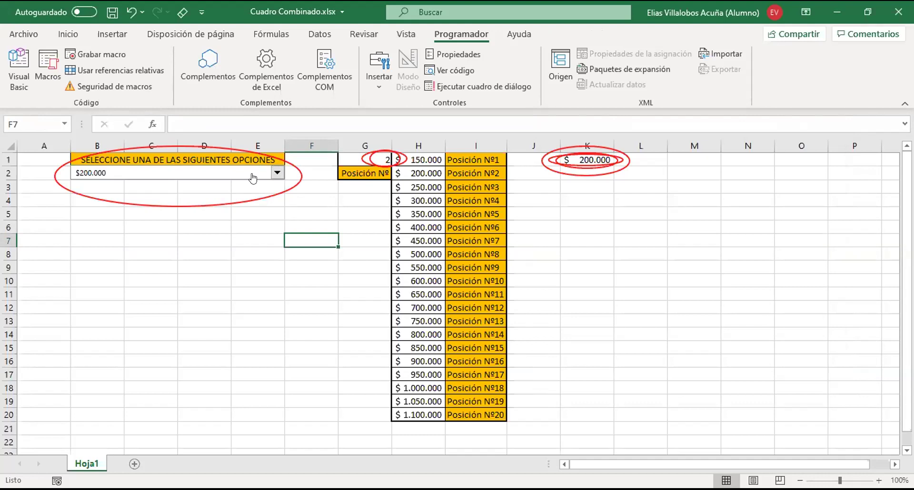
Pick $300.000 from the price combo box, setting G1 to 4 and K1 to $ 300.000.
{"action": "left_click", "coordinate": [276, 174]}
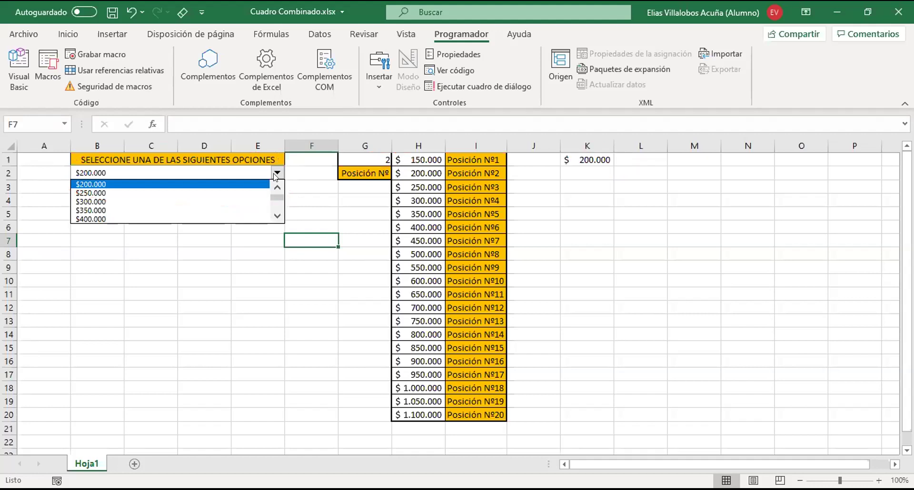
{"action": "left_click", "coordinate": [215, 202]}
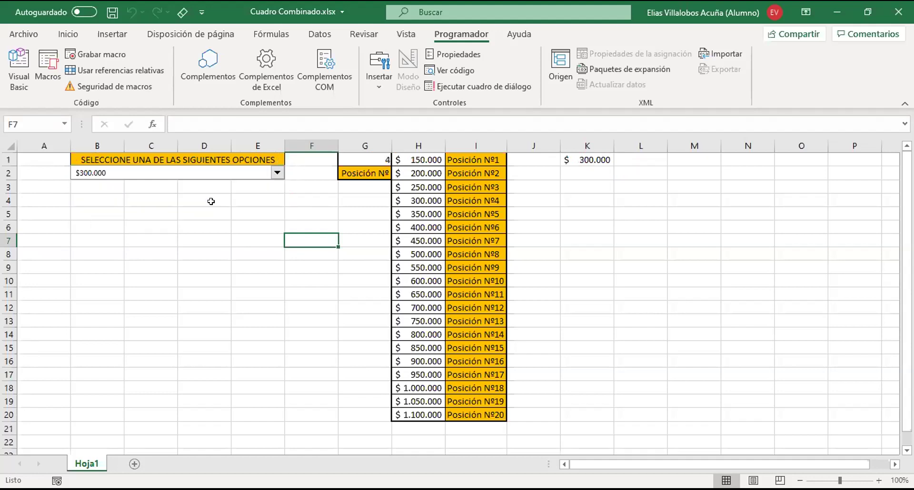
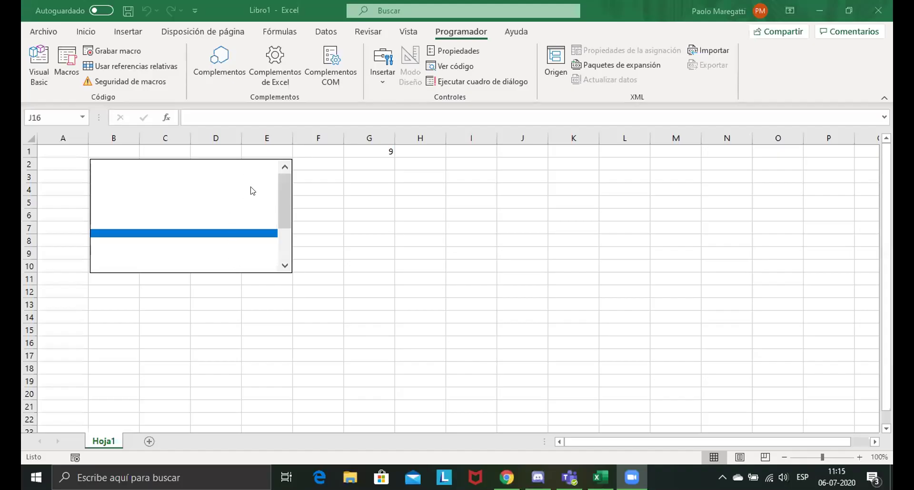
Pick different list box entries and scroll the list until linked cell G1 reads 7.
{"action": "left_click", "coordinate": [256, 230]}
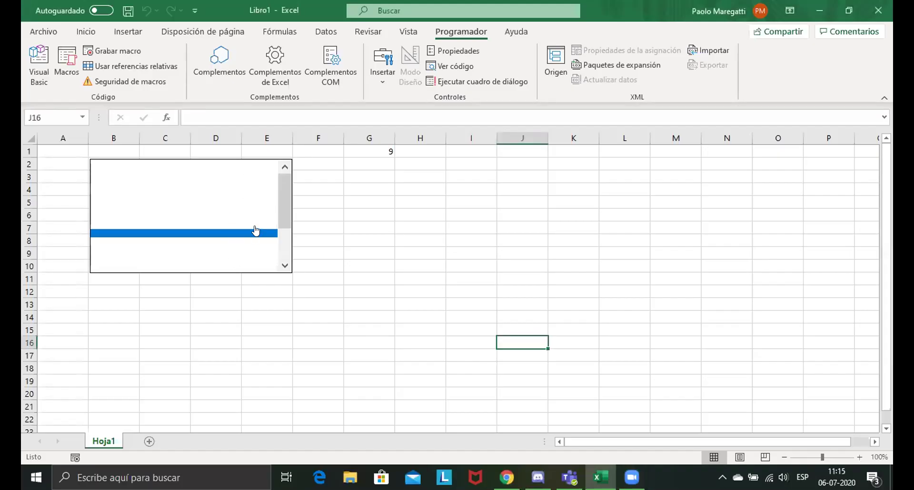
{"action": "left_click_drag", "start_coordinate": [284, 226], "coordinate": [285, 239]}
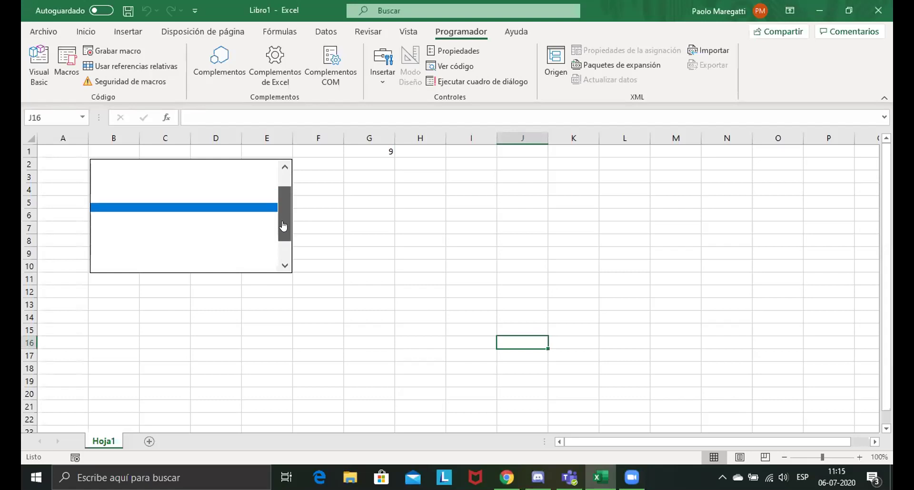
{"action": "left_click", "coordinate": [267, 222]}
{"action": "left_click", "coordinate": [263, 214]}
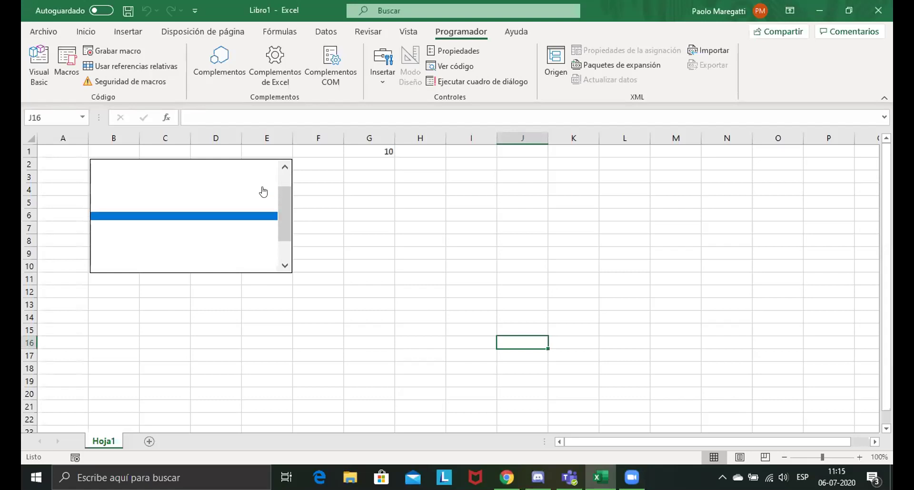
{"action": "left_click", "coordinate": [264, 190]}
{"action": "left_click_drag", "start_coordinate": [284, 198], "coordinate": [281, 182]}
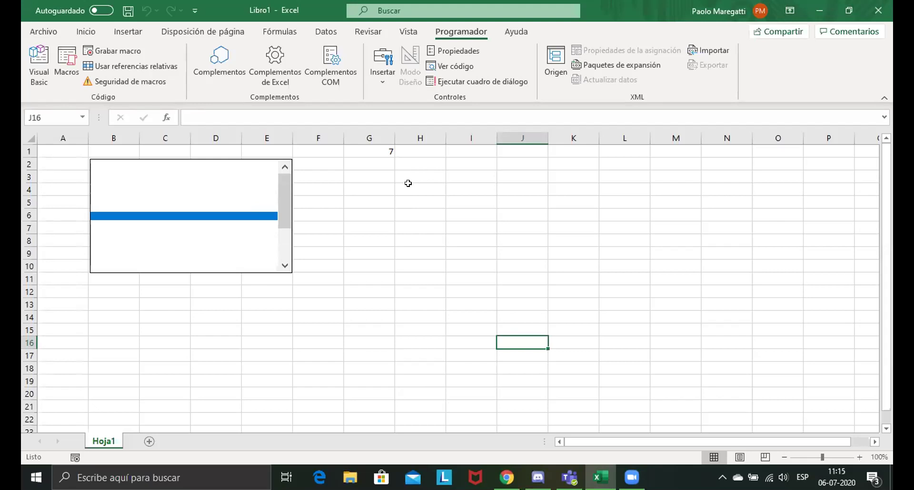
{"action": "left_click", "coordinate": [381, 76]}
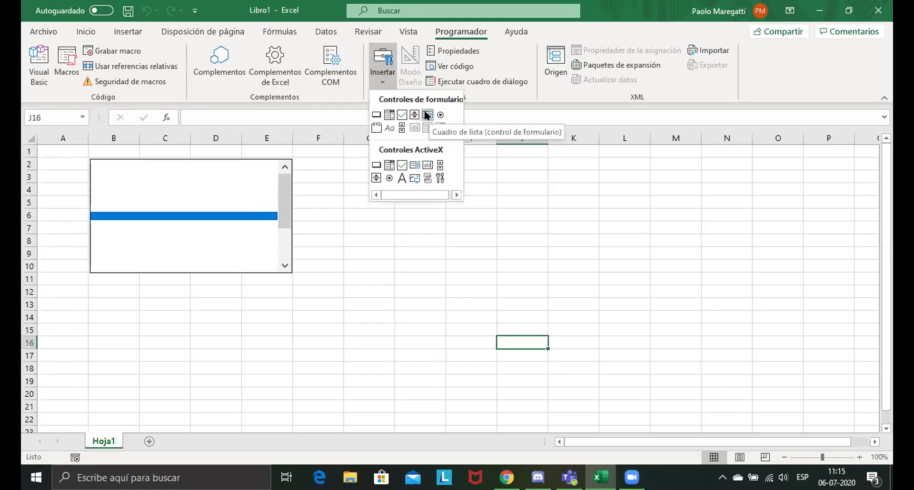
{"action": "left_click", "coordinate": [427, 116]}
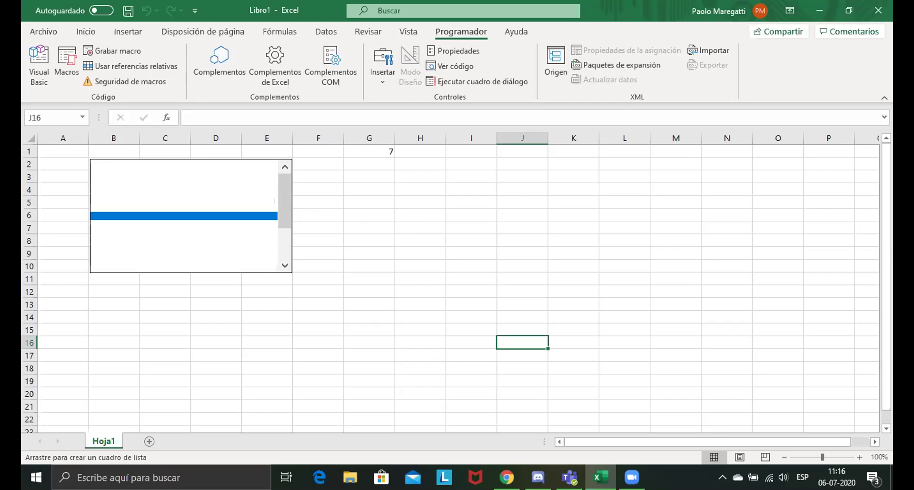
{"action": "right_click", "coordinate": [243, 194]}
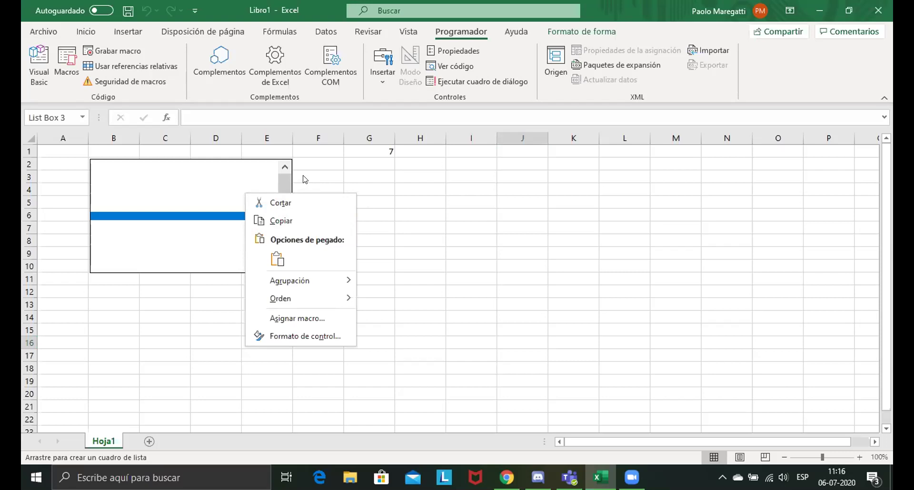
{"action": "left_click", "coordinate": [305, 179]}
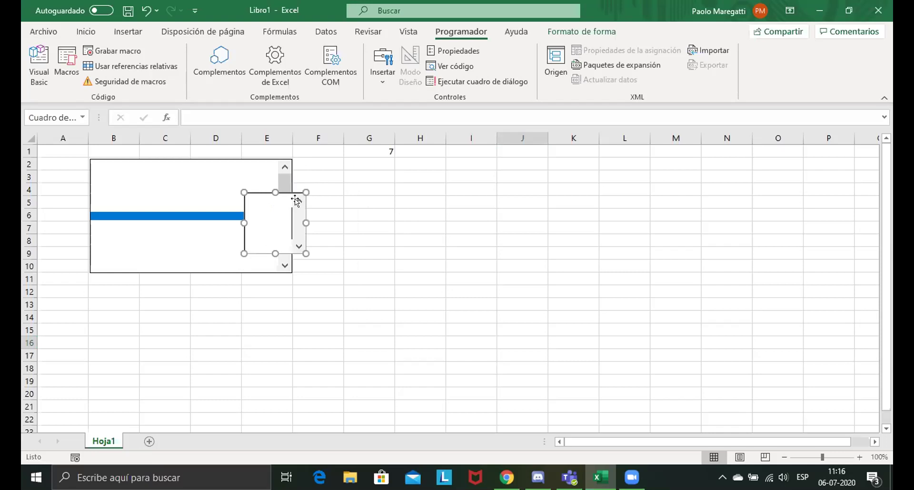
{"action": "right_click", "coordinate": [300, 200]}
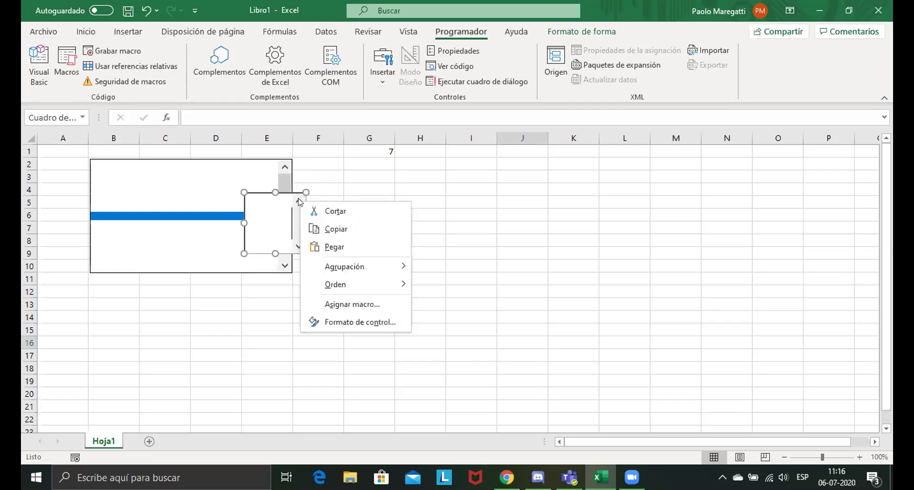
{"action": "right_click", "coordinate": [242, 209]}
{"action": "right_click", "coordinate": [246, 213]}
{"action": "left_click", "coordinate": [265, 223]}
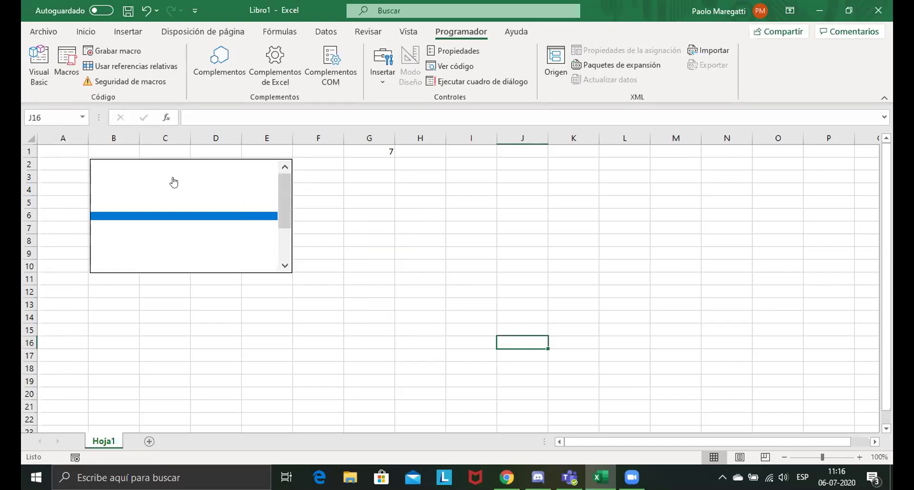
{"action": "left_click", "coordinate": [404, 161]}
Type the first two uppercase first names into H2 and H3.
{"action": "double_click", "coordinate": [404, 161]}
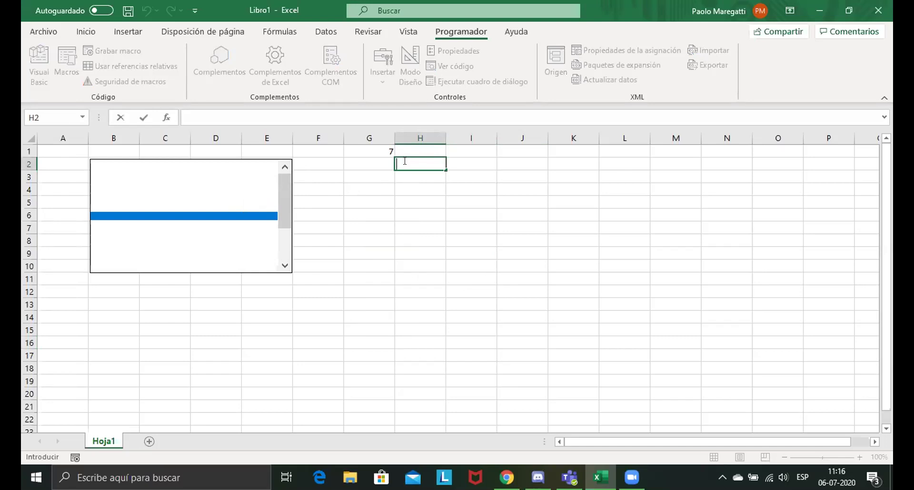
{"action": "key", "text": "Caps_Lock"}
{"action": "key", "text": "Caps_Lock"}
{"action": "type", "text": "p"}
{"action": "key", "text": "BackSpace"}
{"action": "key", "text": "Caps_Lock"}
{"action": "type", "text": "PAOLO"}
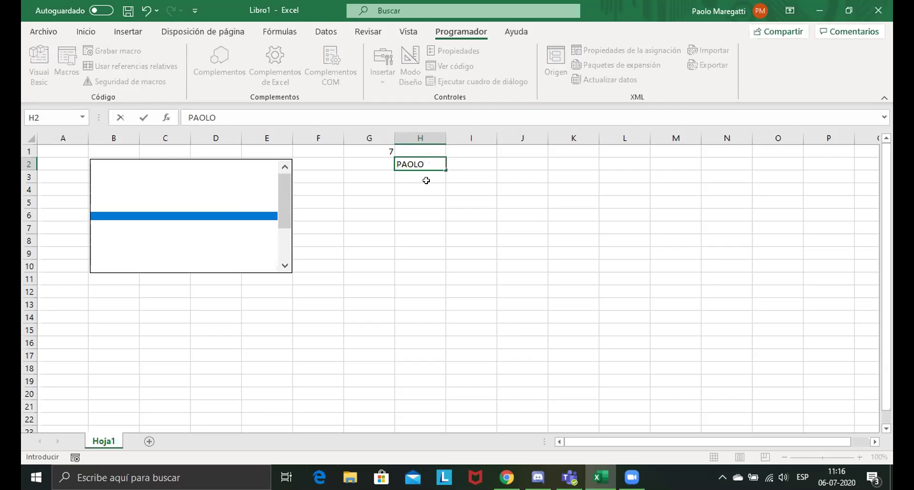
{"action": "key", "text": "Return"}
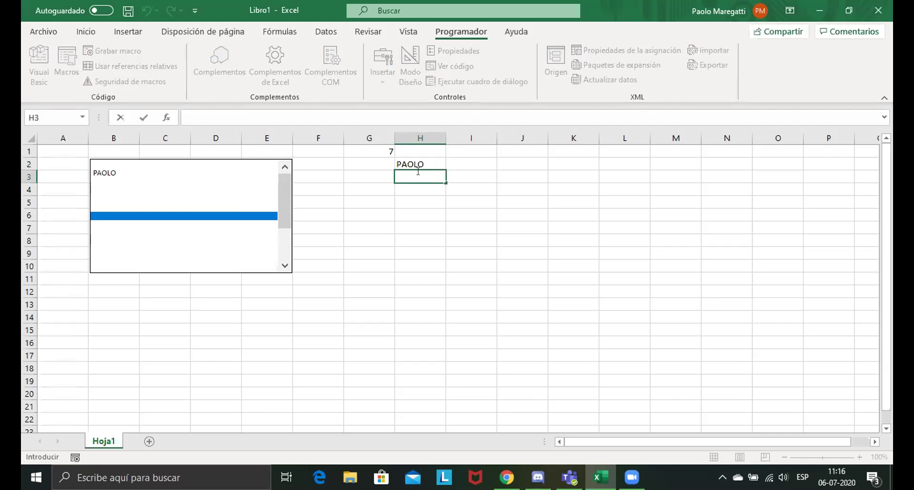
{"action": "type", "text": "ANDRES"}
{"action": "key", "text": "Return"}
Enter the remaining three uppercase first names into H4, H5 and H6.
{"action": "type", "text": "CRISTIAN"}
{"action": "left_click", "coordinate": [424, 199]}
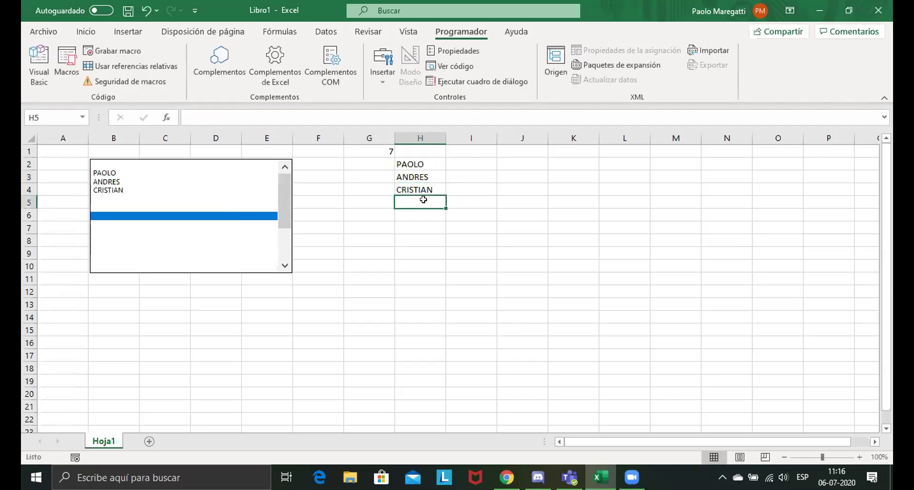
{"action": "double_click", "coordinate": [423, 199]}
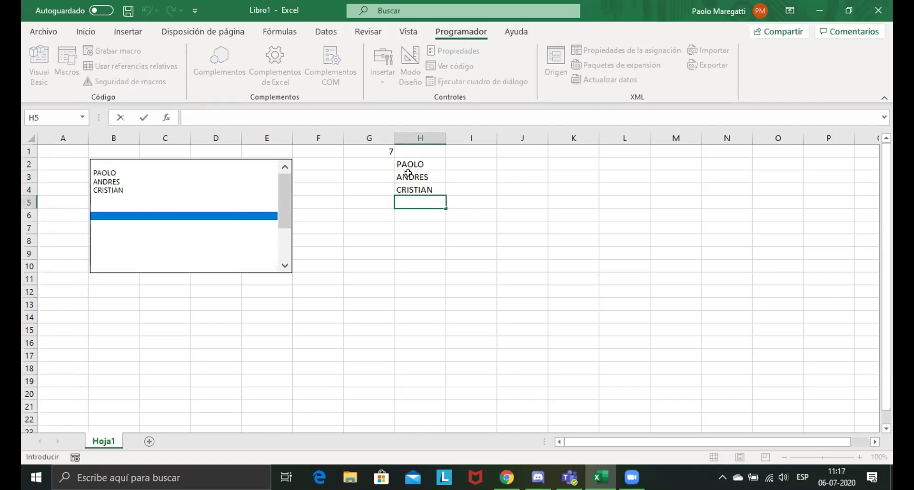
{"action": "type", "text": "FERNANDO"}
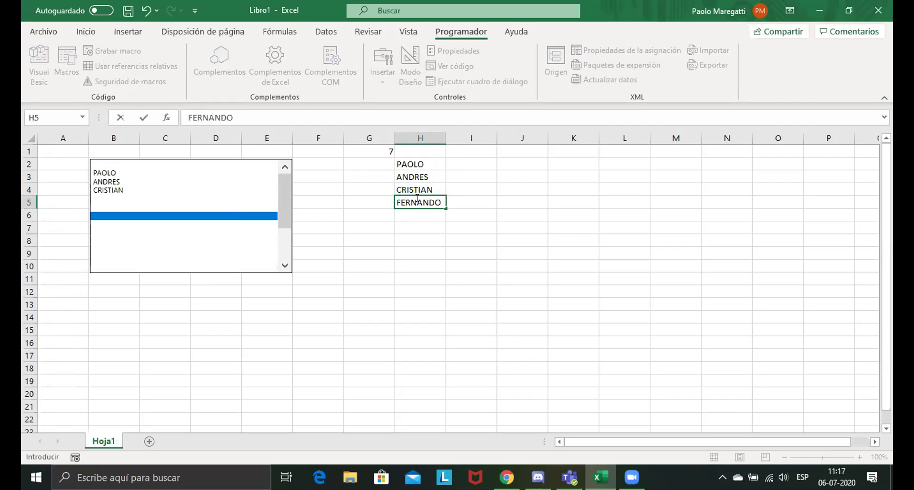
{"action": "key", "text": "Return"}
{"action": "double_click", "coordinate": [417, 209]}
{"action": "type", "text": "PABLO"}
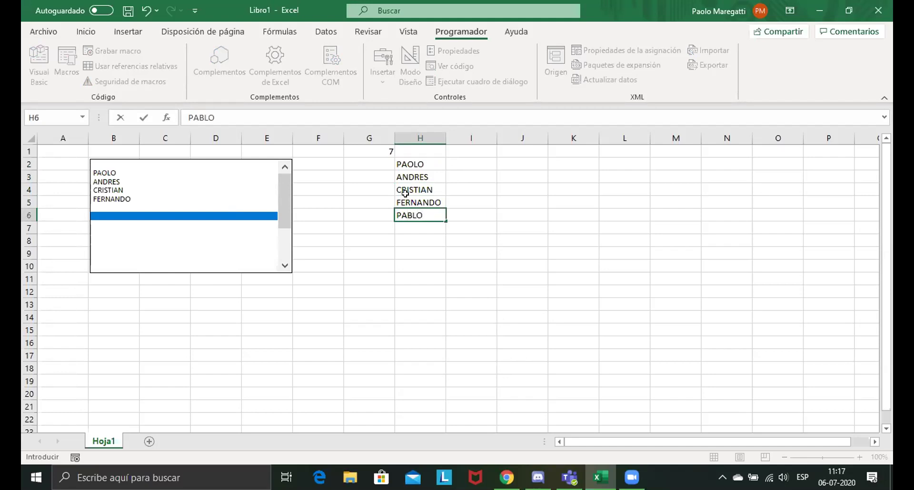
{"action": "left_click", "coordinate": [422, 229]}
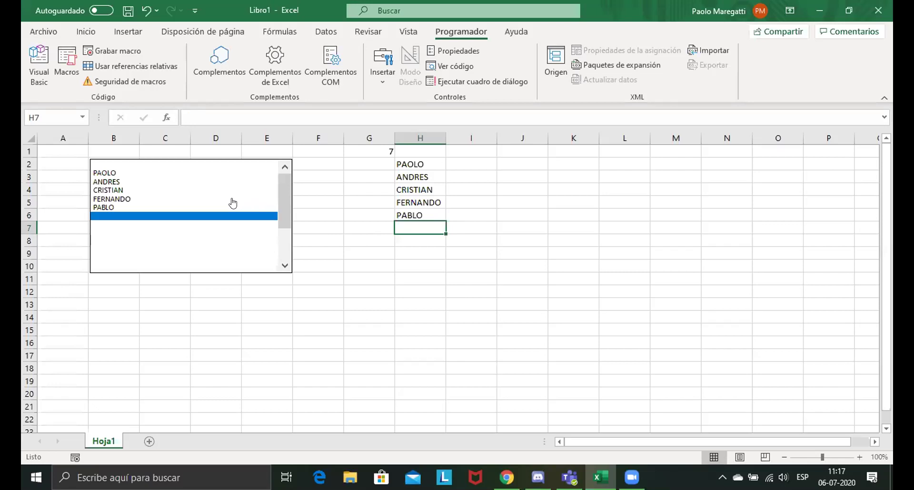
Choose the first name, then select the list box to confirm it links to G1.
{"action": "left_click", "coordinate": [218, 174]}
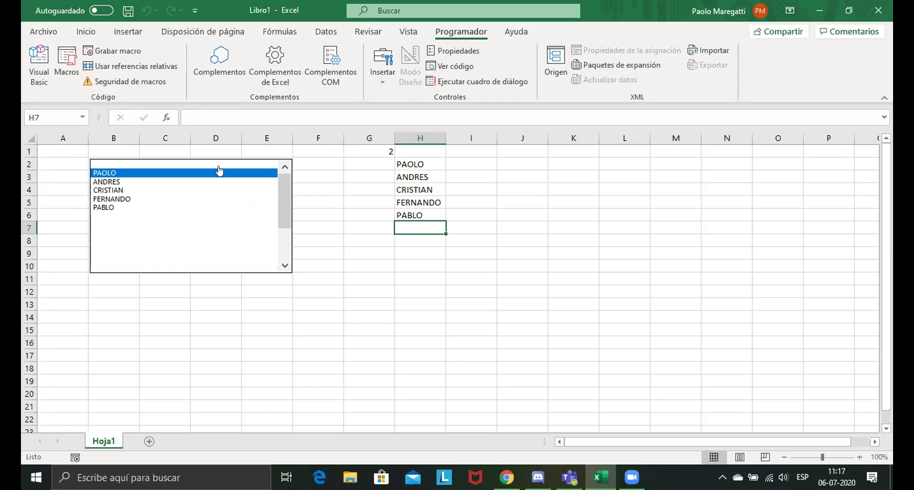
{"action": "left_click", "coordinate": [182, 202], "text": "ctrl"}
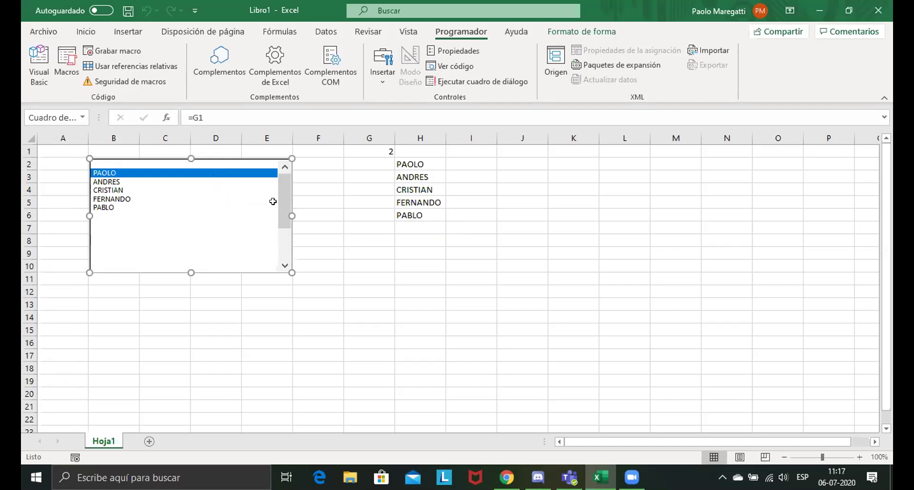
{"action": "double_click", "coordinate": [414, 249]}
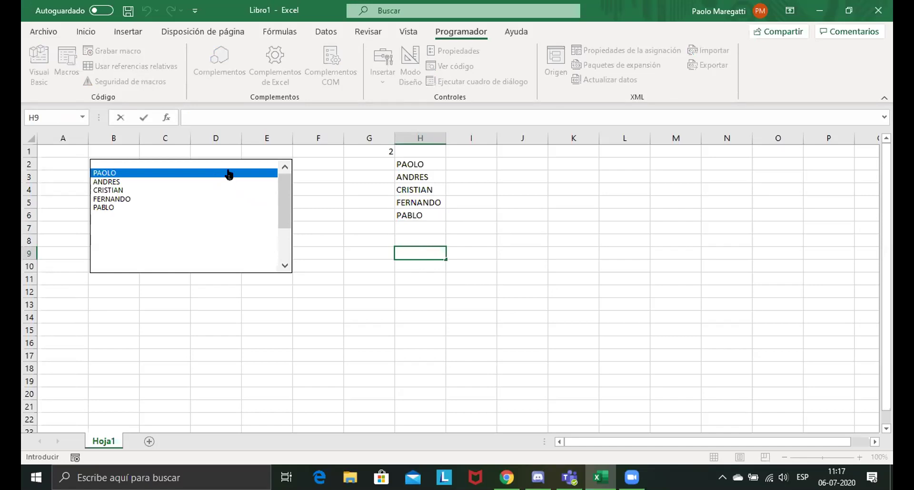
{"action": "key", "text": "Escape"}
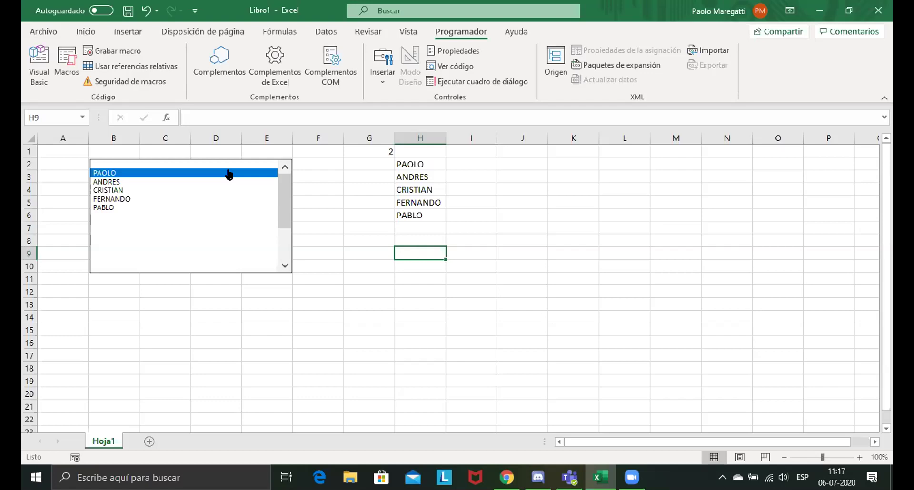
{"action": "left_click", "coordinate": [189, 210], "text": "ctrl"}
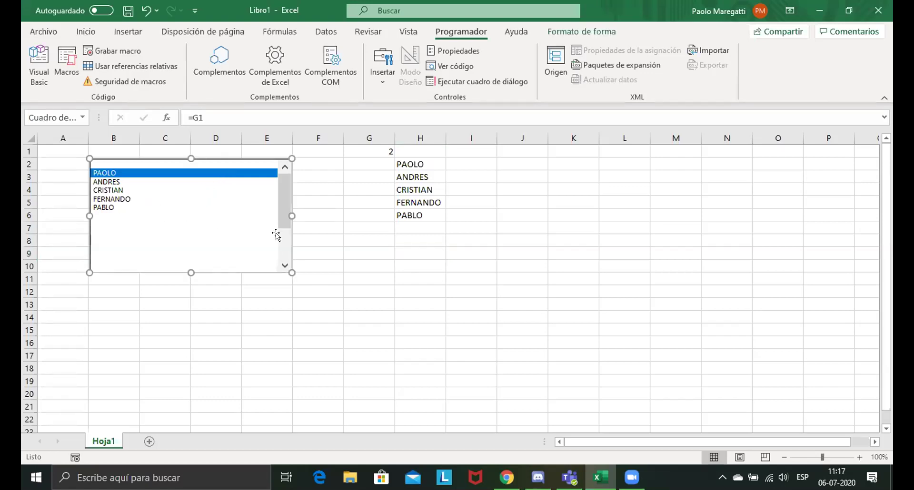
{"action": "left_click", "coordinate": [387, 253]}
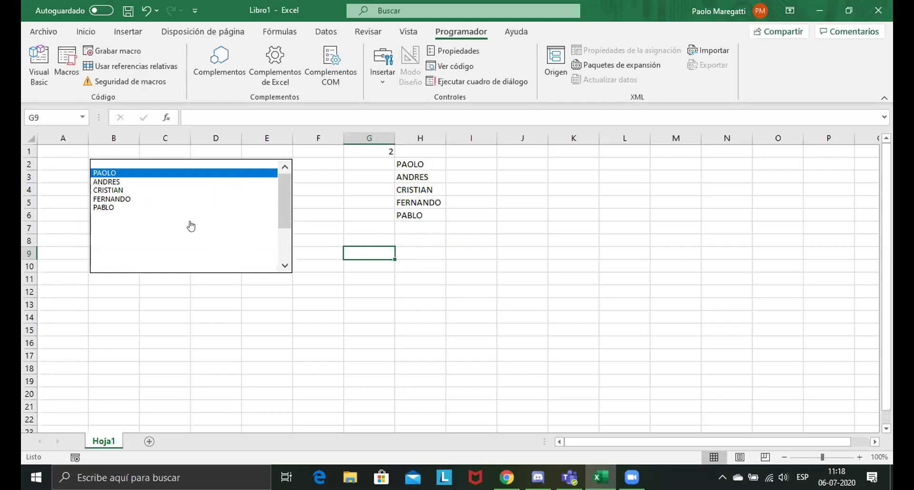
{"action": "left_click", "coordinate": [113, 202], "text": "ctrl"}
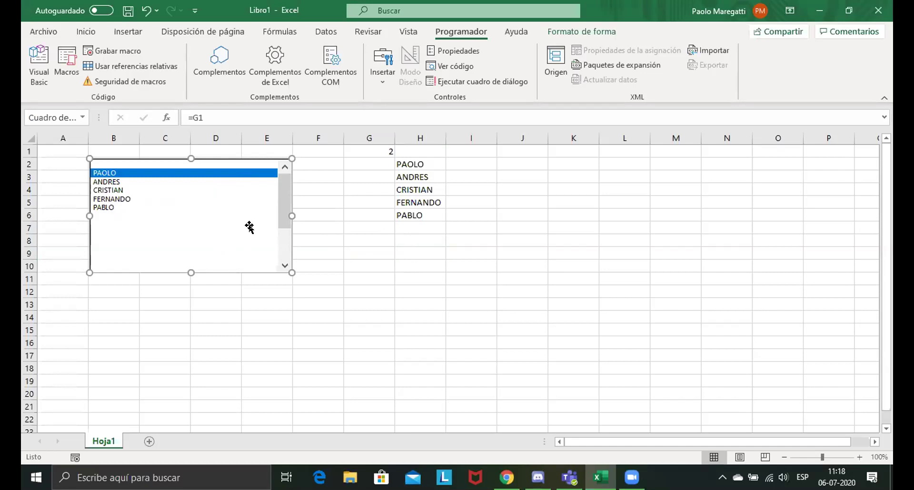
{"action": "left_click", "coordinate": [414, 235]}
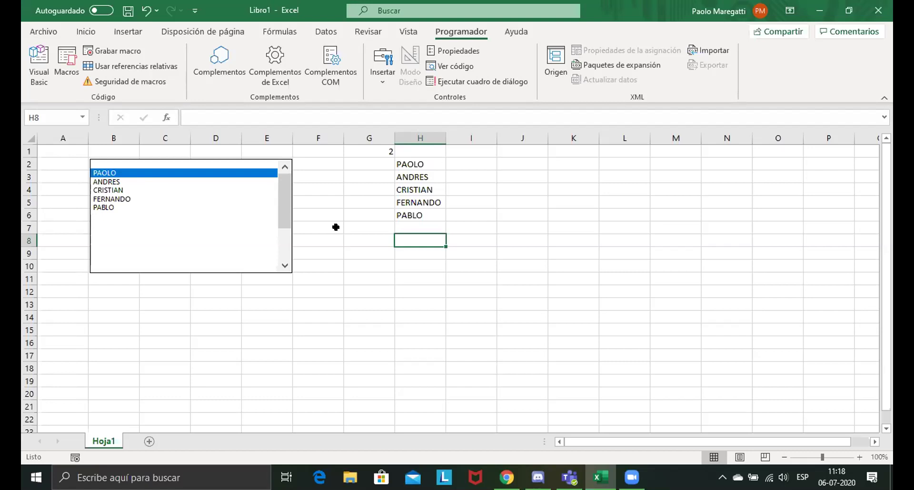
Choose the fifth name in the list box so G1 shows 6.
{"action": "left_click", "coordinate": [160, 217]}
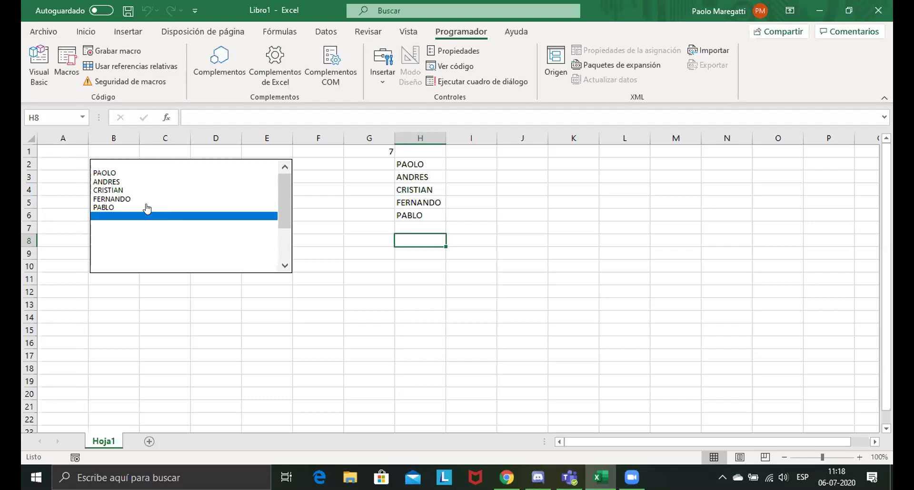
{"action": "left_click", "coordinate": [146, 208]}
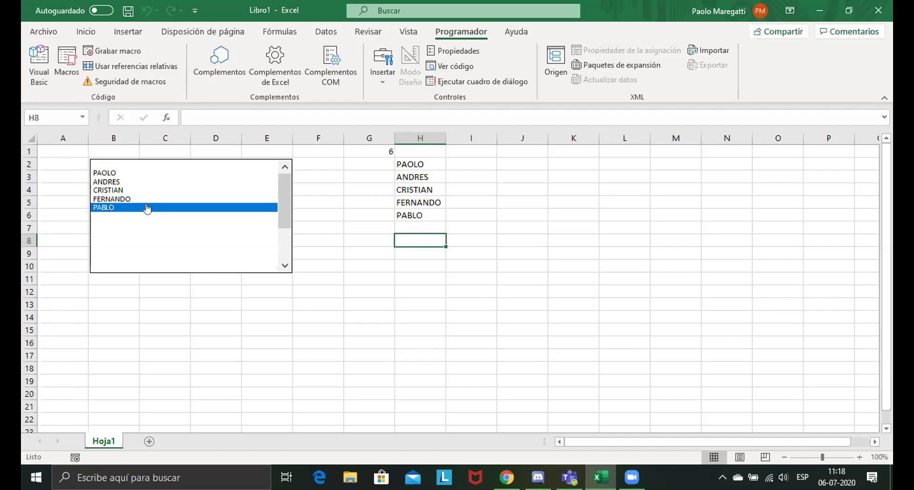
{"action": "left_click", "coordinate": [133, 172]}
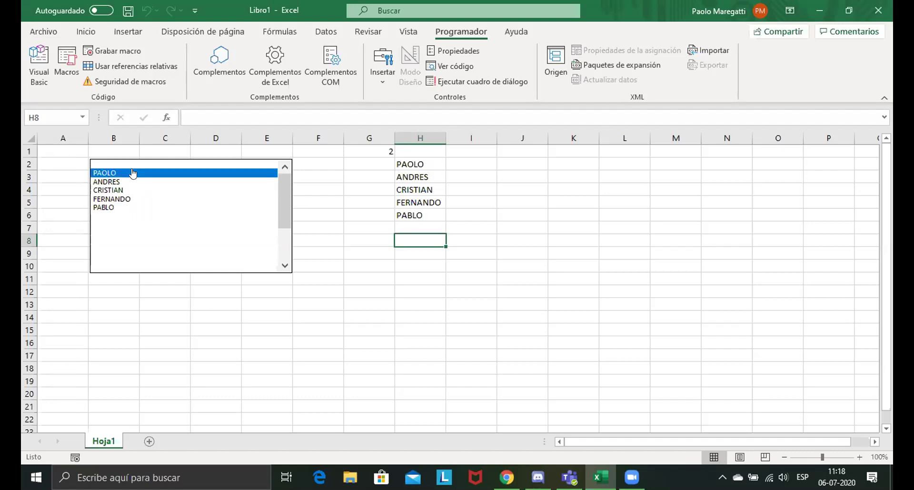
{"action": "left_click", "coordinate": [105, 208]}
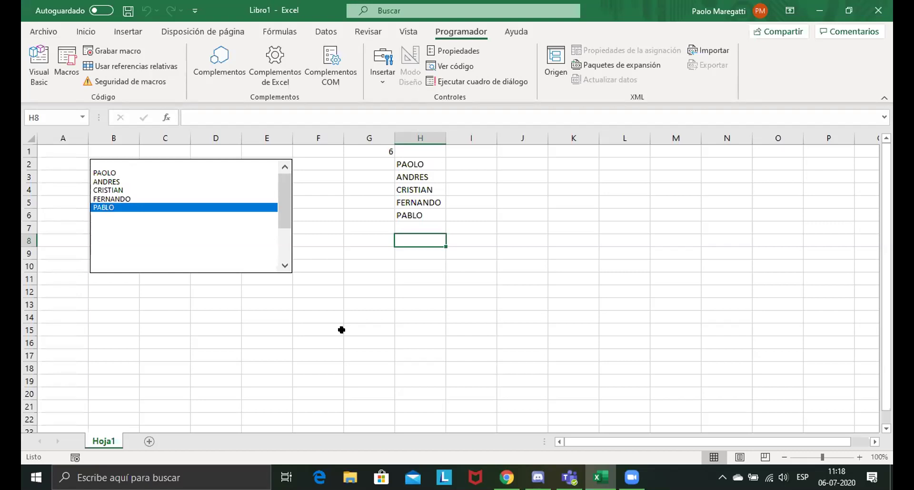
Switch to the Libro1 workbook with the scroll bar control linked to G1.
{"action": "mouse_move", "coordinate": [632, 477]}
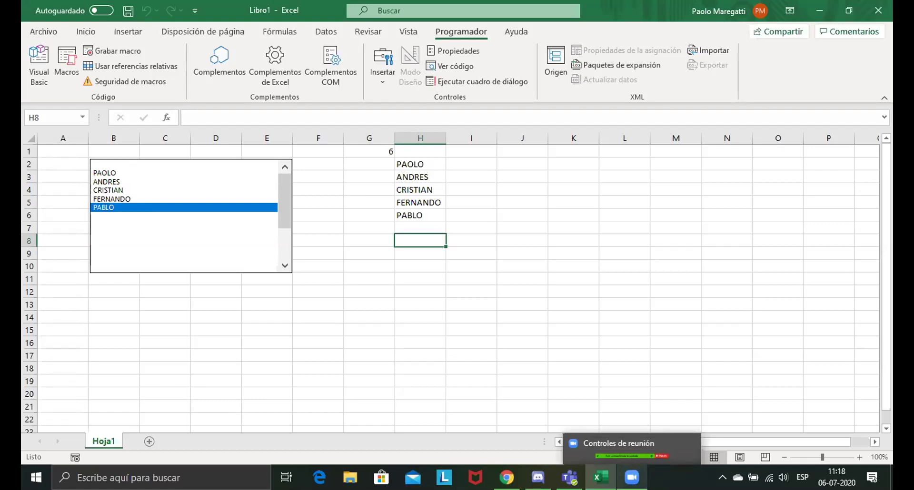
{"action": "left_click", "coordinate": [632, 478]}
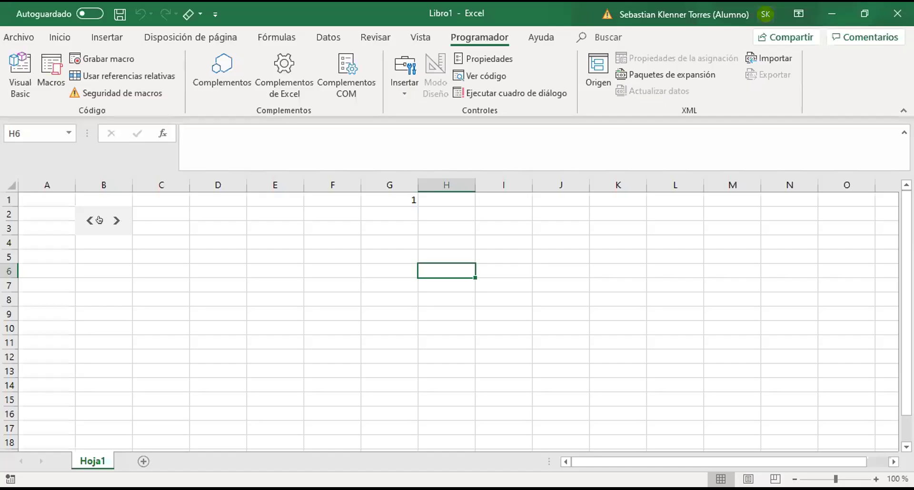
{"action": "left_click", "coordinate": [335, 237]}
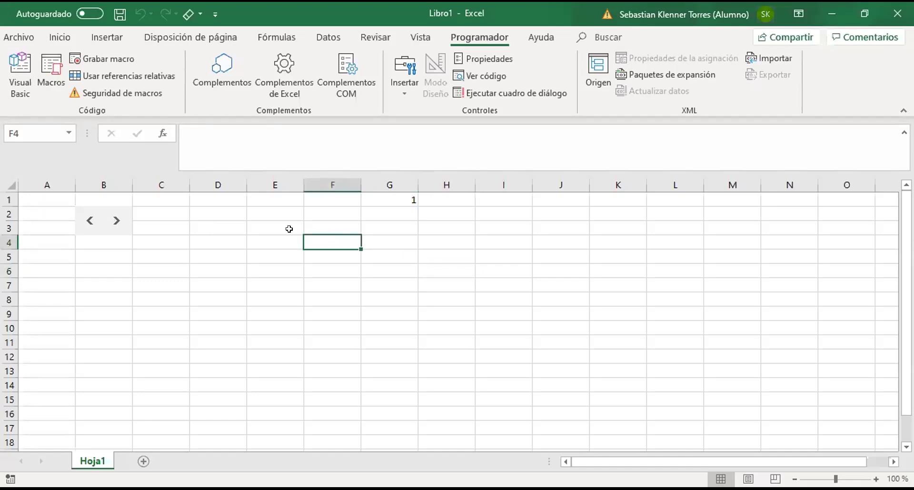
{"action": "key", "text": "Right"}
{"action": "key", "text": "Right"}
{"action": "left_click", "coordinate": [404, 72]}
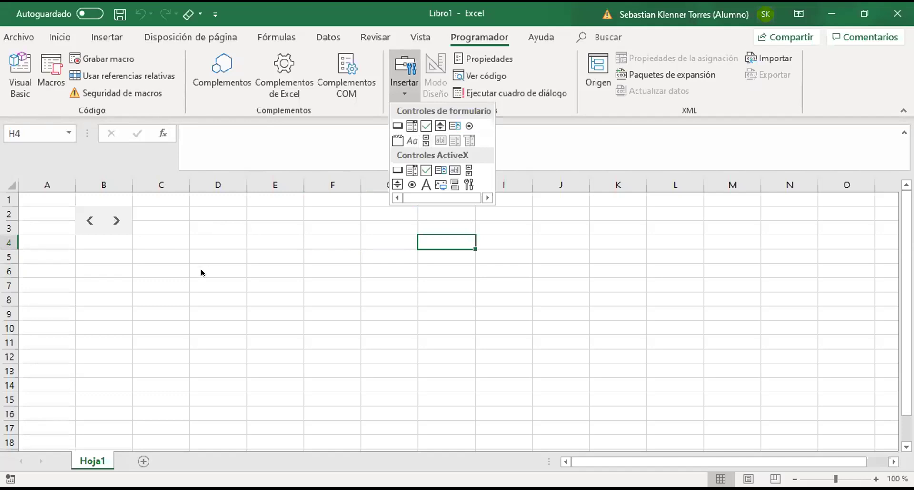
{"action": "left_click", "coordinate": [116, 220]}
{"action": "left_click", "coordinate": [116, 220]}
{"action": "left_click", "coordinate": [117, 220]}
{"action": "left_click", "coordinate": [89, 220]}
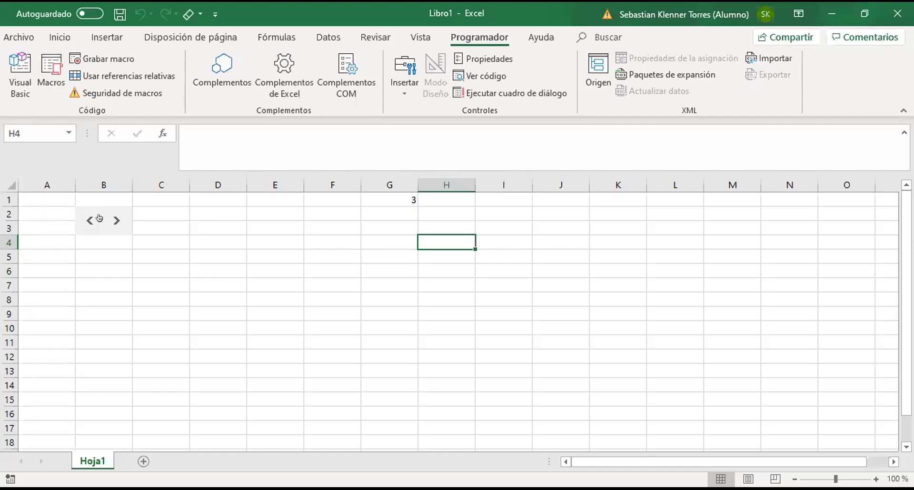
{"action": "left_click", "coordinate": [403, 195]}
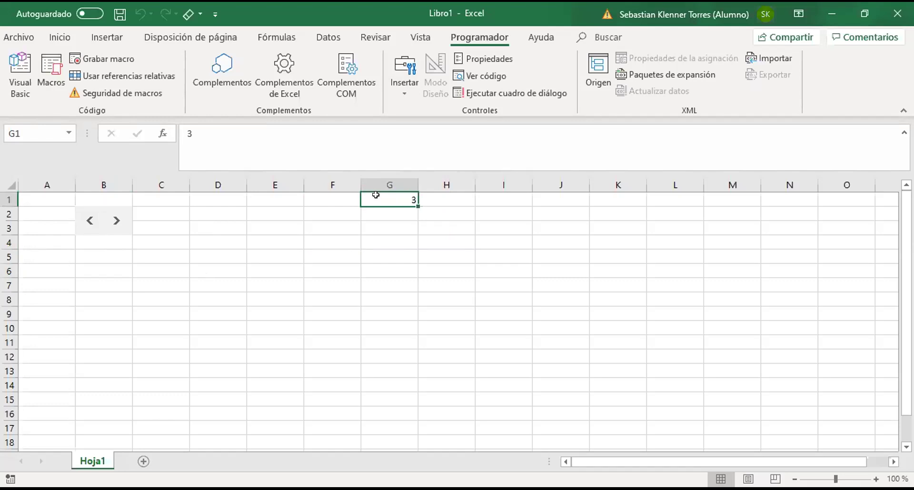
{"action": "left_click", "coordinate": [116, 220]}
{"action": "left_click", "coordinate": [116, 221]}
{"action": "left_click", "coordinate": [116, 221]}
{"action": "left_click", "coordinate": [115, 221]}
{"action": "left_click", "coordinate": [88, 221]}
{"action": "left_click", "coordinate": [88, 221]}
{"action": "left_click", "coordinate": [88, 221]}
{"action": "left_click", "coordinate": [89, 220]}
{"action": "left_click", "coordinate": [88, 221]}
{"action": "left_click", "coordinate": [88, 220]}
{"action": "left_click", "coordinate": [89, 218], "text": "ctrl"}
{"action": "right_click", "coordinate": [92, 220]}
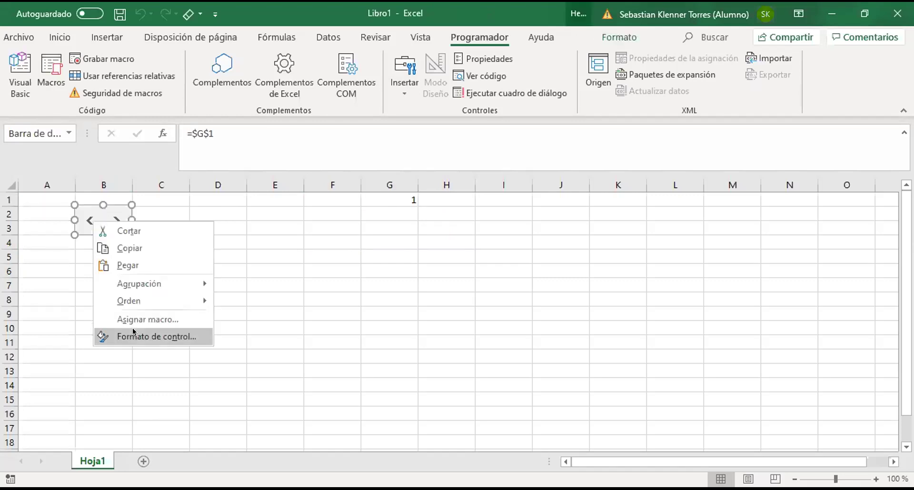
{"action": "left_click", "coordinate": [133, 332]}
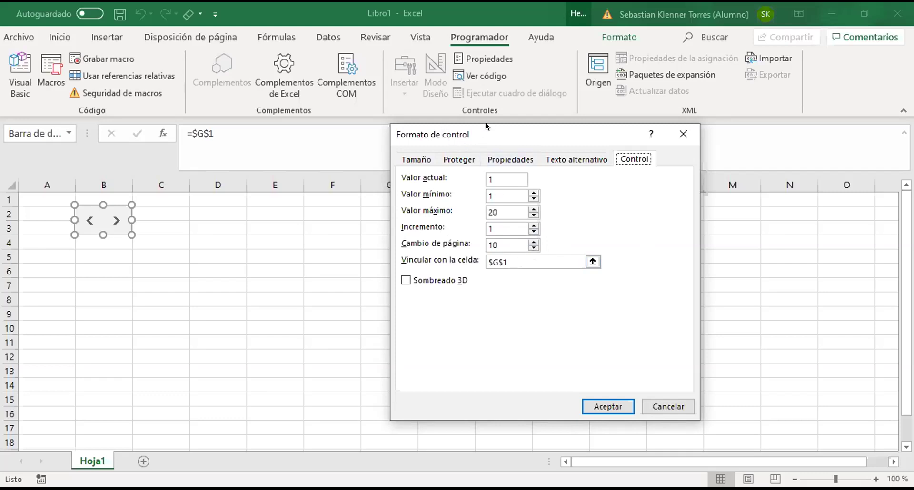
{"action": "left_click_drag", "start_coordinate": [486, 122], "coordinate": [561, 96]}
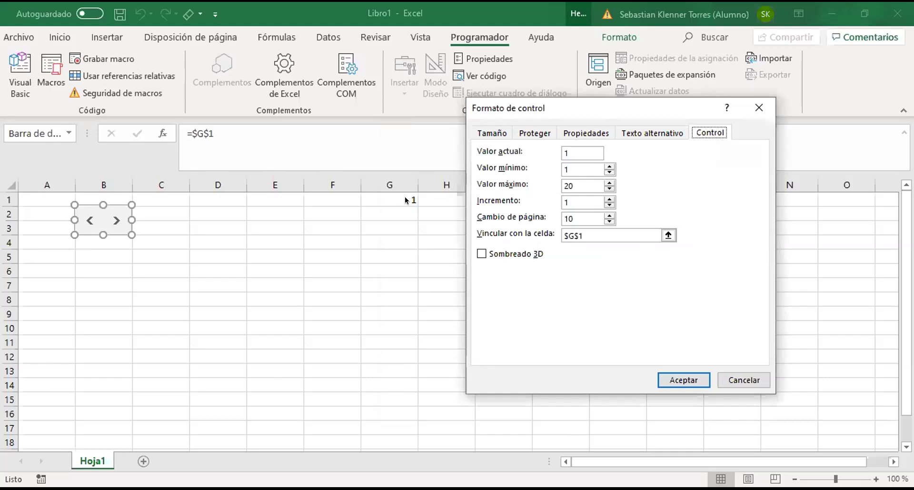
{"action": "left_click", "coordinate": [678, 378]}
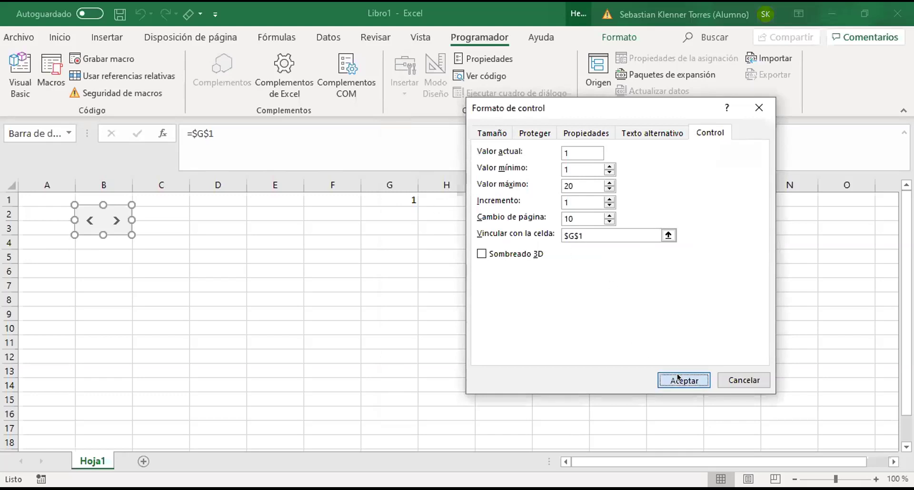
{"action": "left_click", "coordinate": [352, 240]}
{"action": "left_click", "coordinate": [258, 240]}
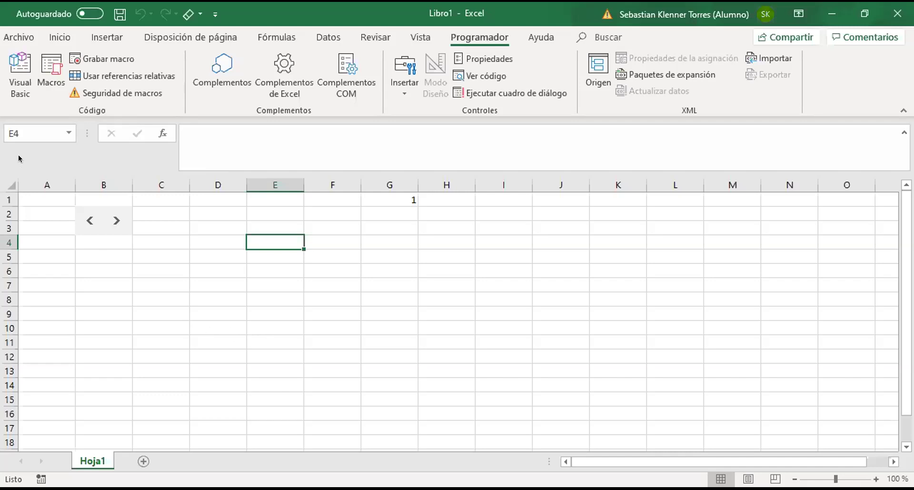
Nudge the scroll bar up and down, watching G1's value rise and fall.
{"action": "double_click", "coordinate": [114, 232]}
{"action": "left_click", "coordinate": [89, 229]}
{"action": "left_click", "coordinate": [89, 230]}
{"action": "left_click", "coordinate": [89, 230]}
{"action": "left_click", "coordinate": [134, 216]}
{"action": "left_click", "coordinate": [117, 221]}
{"action": "double_click", "coordinate": [117, 221]}
{"action": "left_click", "coordinate": [290, 224]}
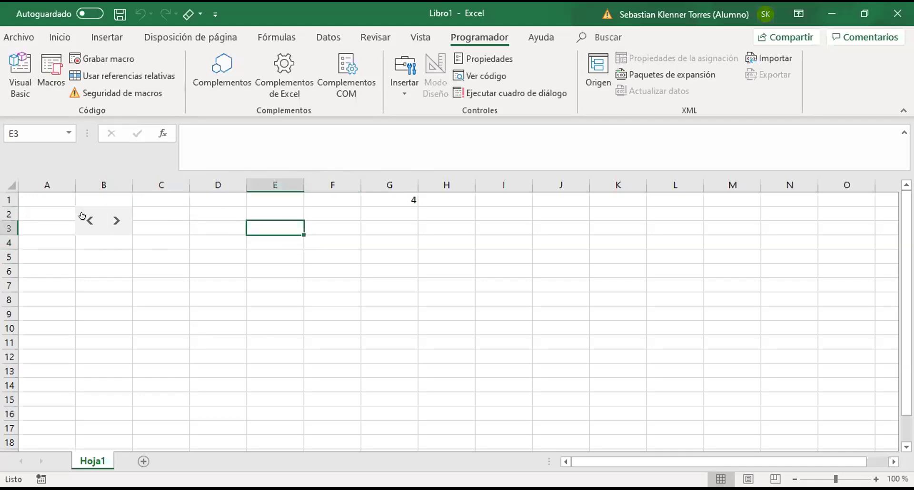
{"action": "left_click", "coordinate": [89, 221]}
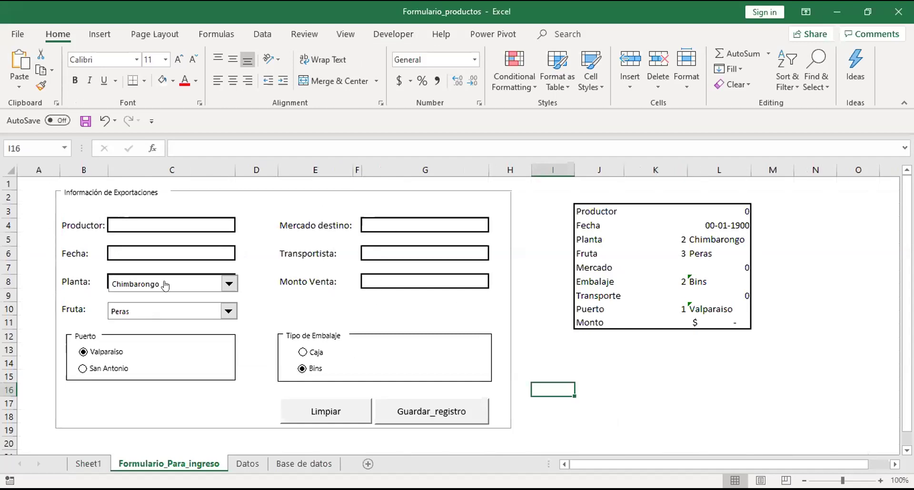
Try Rancagua and San Fernando in the Planta combo box, finally choosing Chimbarongo.
{"action": "left_click", "coordinate": [149, 225]}
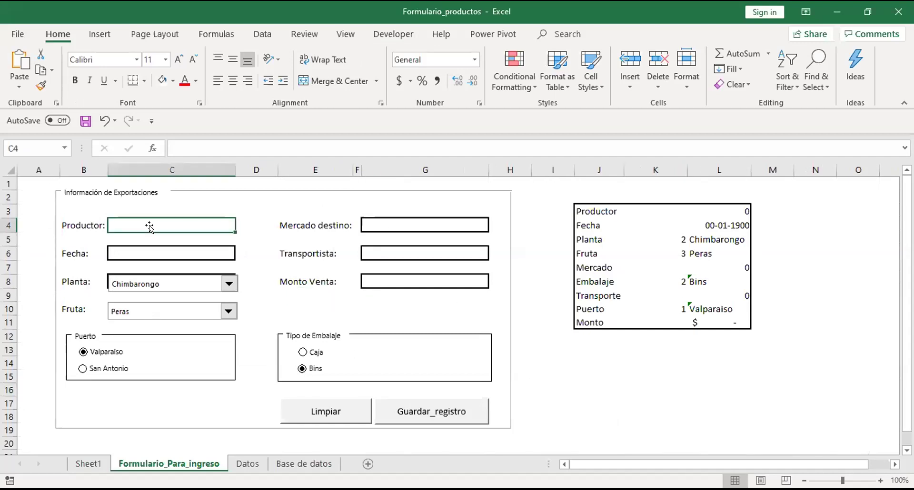
{"action": "left_click", "coordinate": [158, 252]}
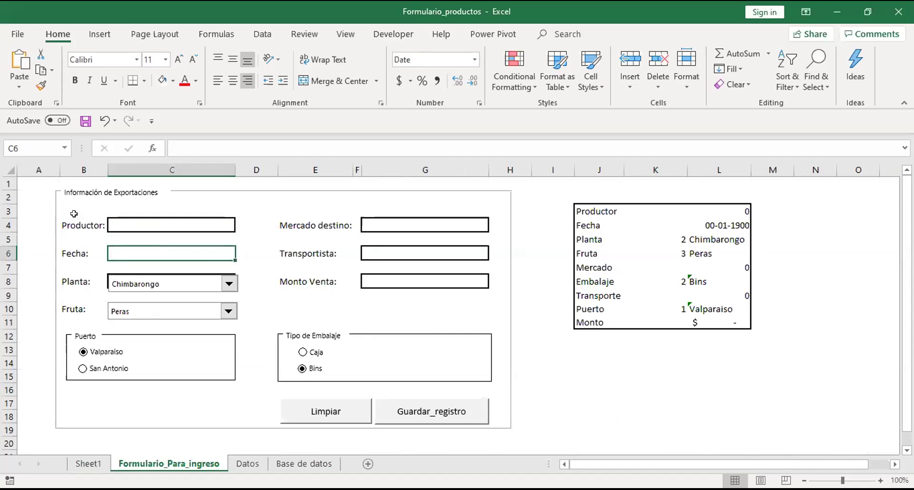
{"action": "left_click", "coordinate": [230, 285]}
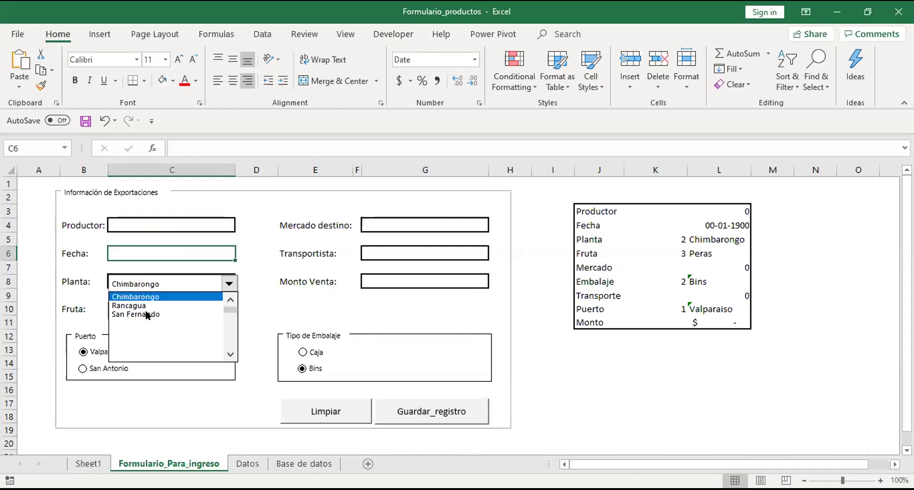
{"action": "left_click", "coordinate": [125, 307]}
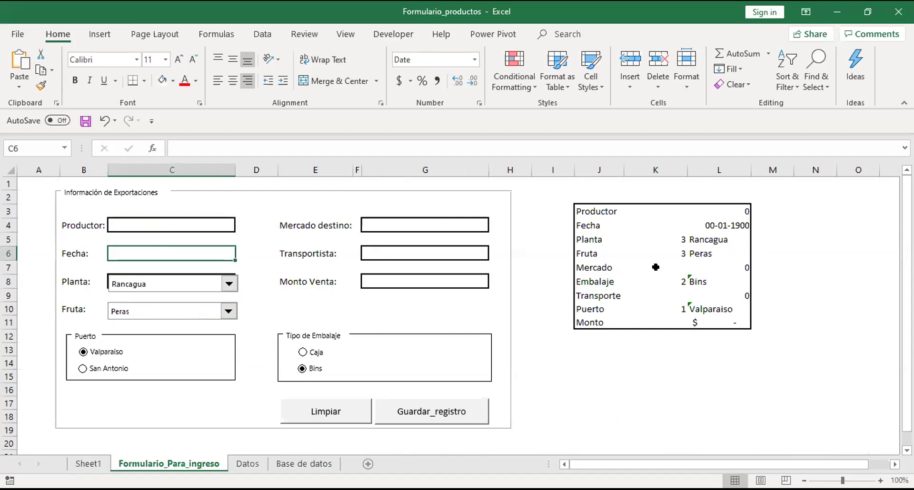
{"action": "left_click", "coordinate": [229, 285]}
{"action": "left_click", "coordinate": [158, 307]}
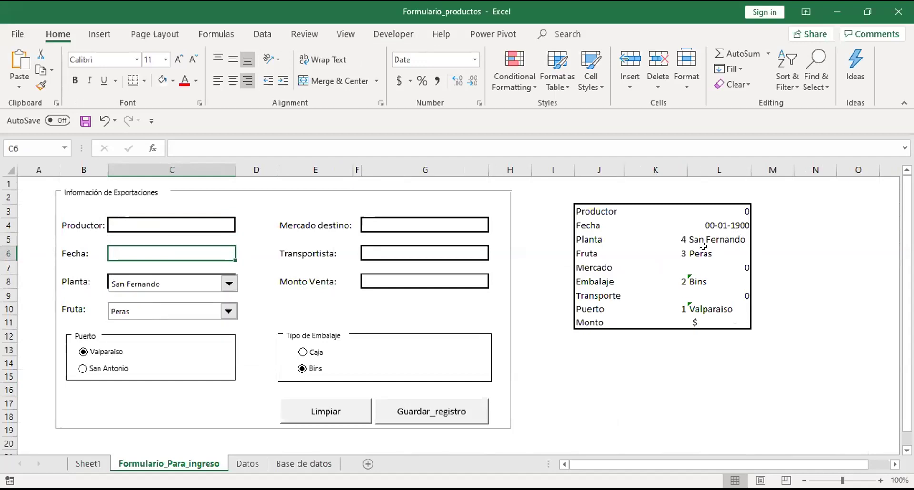
{"action": "left_click", "coordinate": [229, 284]}
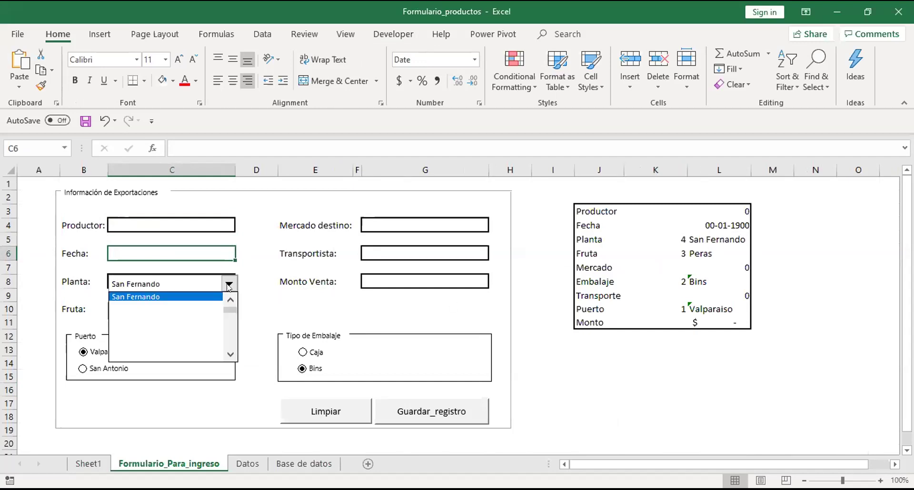
{"action": "scroll", "coordinate": [228, 311], "scroll_direction": "up", "scroll_amount": 1}
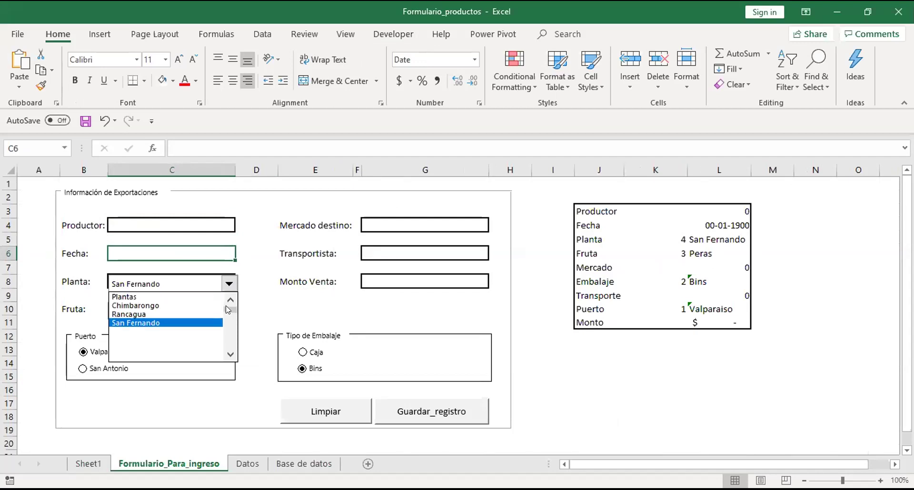
{"action": "left_click", "coordinate": [129, 306]}
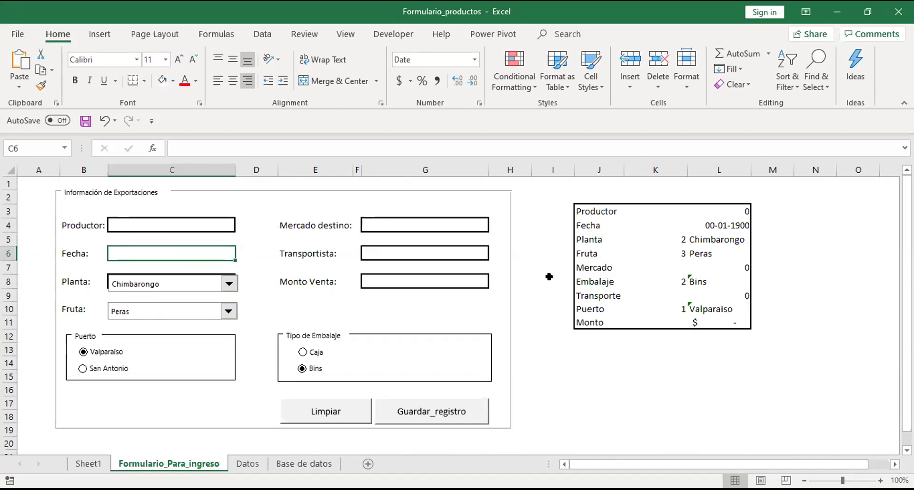
Choose Manzanas in the Fruta combo box.
{"action": "left_click", "coordinate": [230, 313]}
{"action": "left_click", "coordinate": [134, 323]}
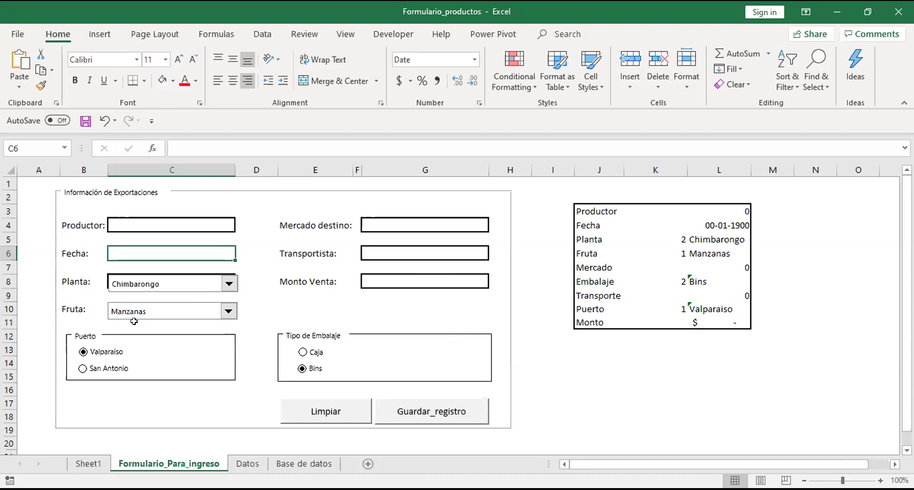
{"action": "left_click", "coordinate": [349, 305]}
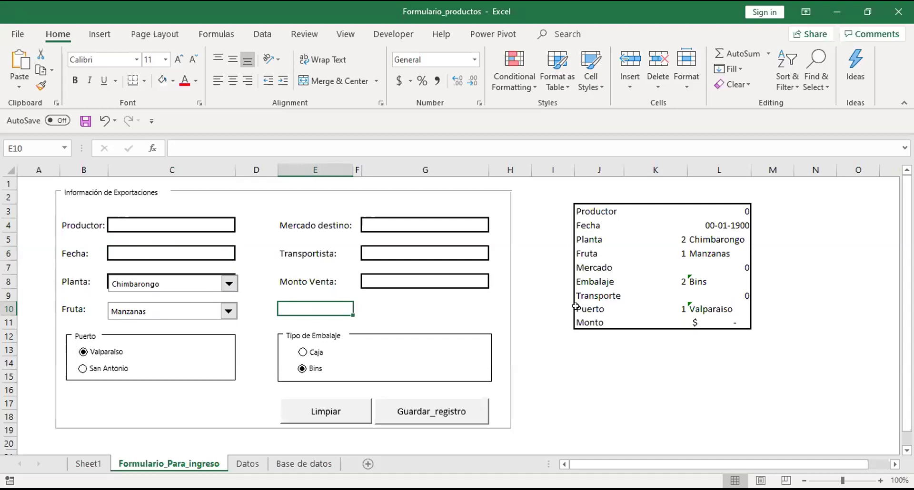
Set the Puerto option to San Antonio, so the summary shows 2 San Antonio.
{"action": "left_click_drag", "start_coordinate": [559, 305], "coordinate": [774, 309]}
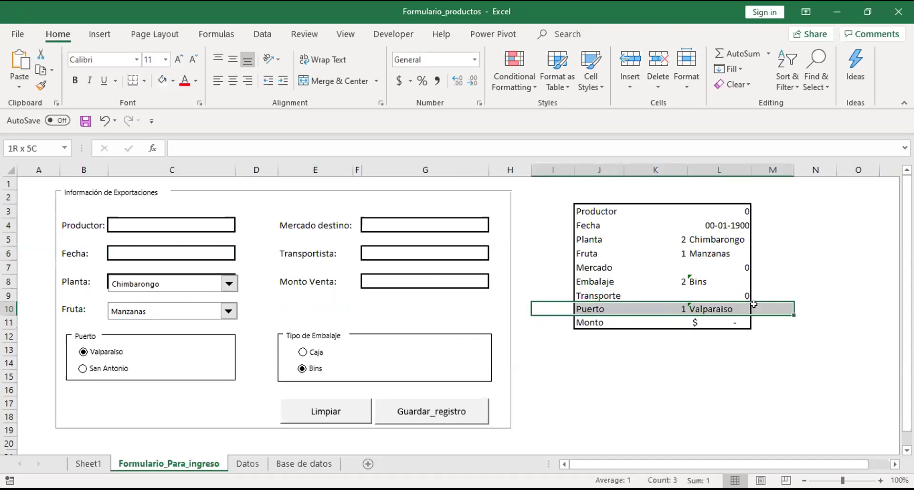
{"action": "left_click", "coordinate": [82, 369]}
{"action": "left_click", "coordinate": [82, 352]}
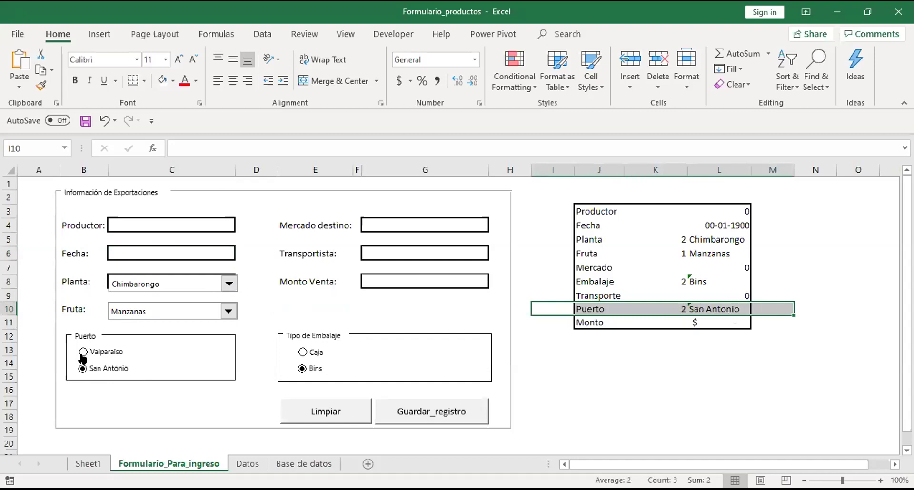
{"action": "left_click", "coordinate": [82, 369]}
Set Tipo de Embalaje to Caja, so the summary shows 1 Caja.
{"action": "left_click", "coordinate": [669, 282]}
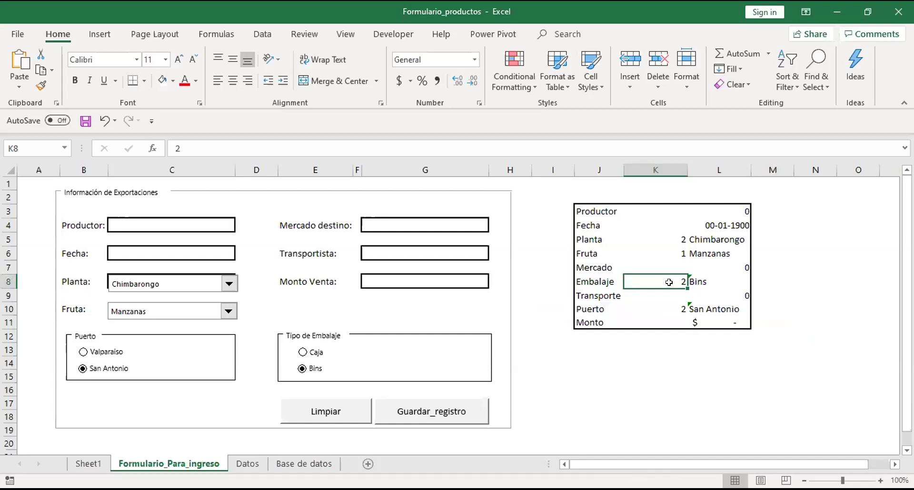
{"action": "left_click", "coordinate": [301, 353]}
{"action": "left_click", "coordinate": [302, 368]}
{"action": "left_click", "coordinate": [300, 353]}
Open the Base de datos sheet and move to the first record's Productor.
{"action": "left_click", "coordinate": [302, 466]}
{"action": "left_click", "coordinate": [350, 255]}
{"action": "key", "text": "Up"}
{"action": "key", "text": "Up"}
{"action": "key", "text": "Up"}
{"action": "key", "text": "Up"}
{"action": "key", "text": "Up"}
{"action": "key", "text": "Up"}
{"action": "key", "text": "Up"}
{"action": "key", "text": "Up"}
{"action": "key", "text": "Up"}
{"action": "key", "text": "Left"}
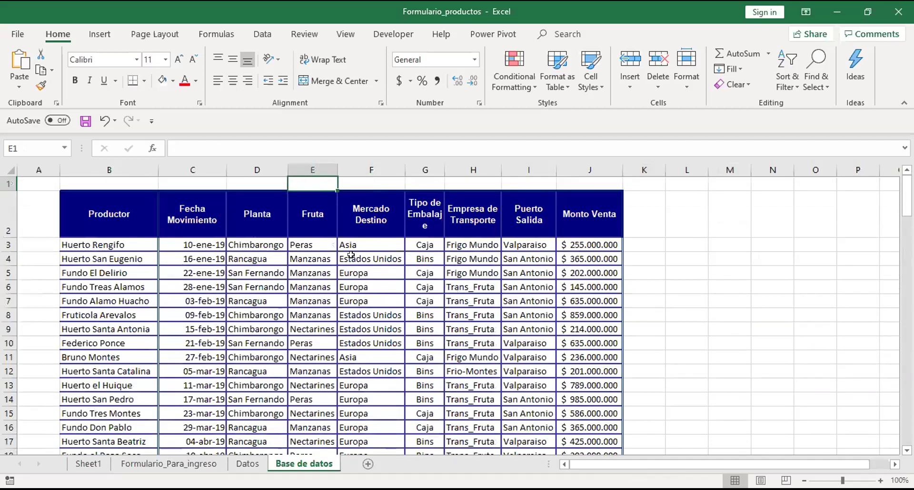
{"action": "key", "text": "Left"}
{"action": "key", "text": "Down"}
{"action": "key", "text": "Left"}
{"action": "key", "text": "Left"}
{"action": "key", "text": "Down"}
{"action": "key", "text": "Down"}
{"action": "key", "text": "Down"}
{"action": "key", "text": "Down"}
{"action": "key", "text": "Down"}
{"action": "key", "text": "Down"}
{"action": "key", "text": "Down"}
{"action": "key", "text": "Down"}
{"action": "key", "text": "Down"}
{"action": "key", "text": "Down"}
{"action": "key", "text": "Down"}
{"action": "key", "text": "Down"}
{"action": "key", "text": "Down"}
{"action": "key", "text": "Down"}
{"action": "key", "text": "Down"}
{"action": "key", "text": "Down"}
{"action": "key", "text": "Down"}
{"action": "key", "text": "Down"}
{"action": "key", "text": "Down"}
{"action": "key", "text": "Down"}
{"action": "key", "text": "Down"}
{"action": "key", "text": "Down"}
{"action": "key", "text": "Up"}
{"action": "key", "text": "Up"}
{"action": "key", "text": "Up"}
{"action": "key", "text": "Up"}
{"action": "key", "text": "Down"}
Locate the newest record in row 49 and the first empty row below it.
{"action": "key", "text": "Right"}
{"action": "key", "text": "Left"}
{"action": "key", "text": "Right"}
{"action": "key", "text": "Right"}
{"action": "key", "text": "Right"}
{"action": "key", "text": "Right"}
{"action": "key", "text": "Right"}
{"action": "key", "text": "Right"}
{"action": "key", "text": "Right"}
{"action": "key", "text": "Right"}
{"action": "key", "text": "Left"}
{"action": "key", "text": "Left"}
{"action": "key", "text": "Left"}
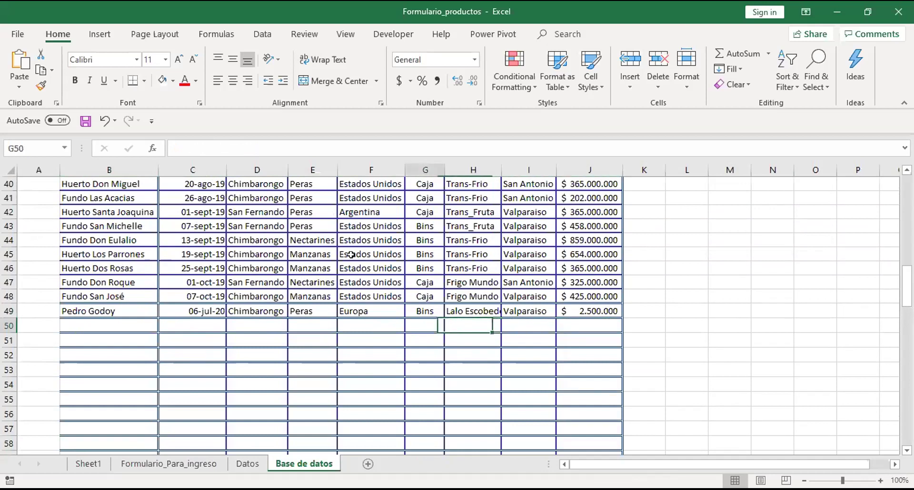
{"action": "key", "text": "Left"}
{"action": "key", "text": "Left"}
{"action": "key", "text": "Left"}
{"action": "key", "text": "Up"}
{"action": "key", "text": "Left"}
{"action": "key", "text": "Left"}
{"action": "key", "text": "Left"}
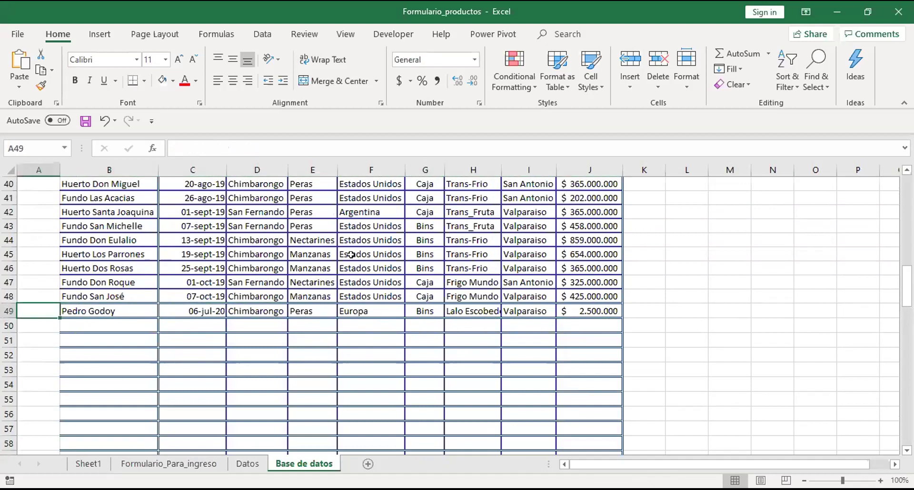
{"action": "key", "text": "Right"}
{"action": "key", "text": "Down"}
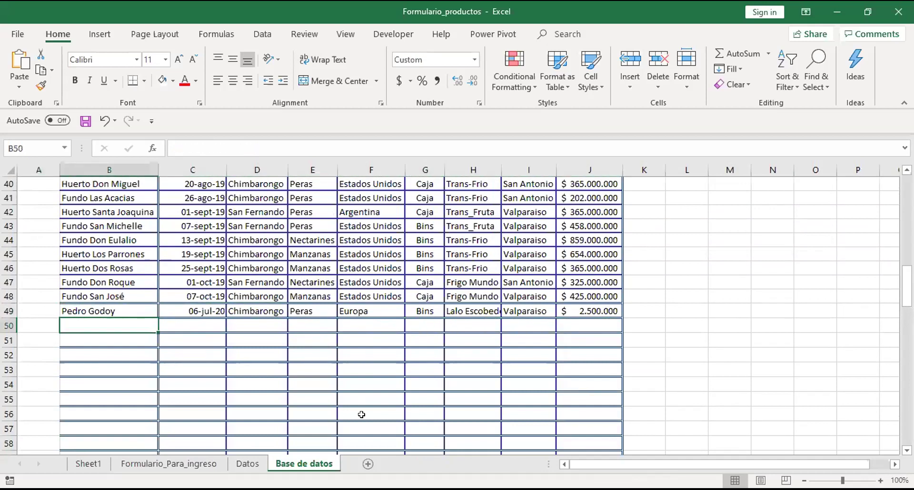
On Formulario_Para_ingreso, enter Productor 'Paralelo 103' and Fecha 06-07-2020.
{"action": "left_click", "coordinate": [168, 465]}
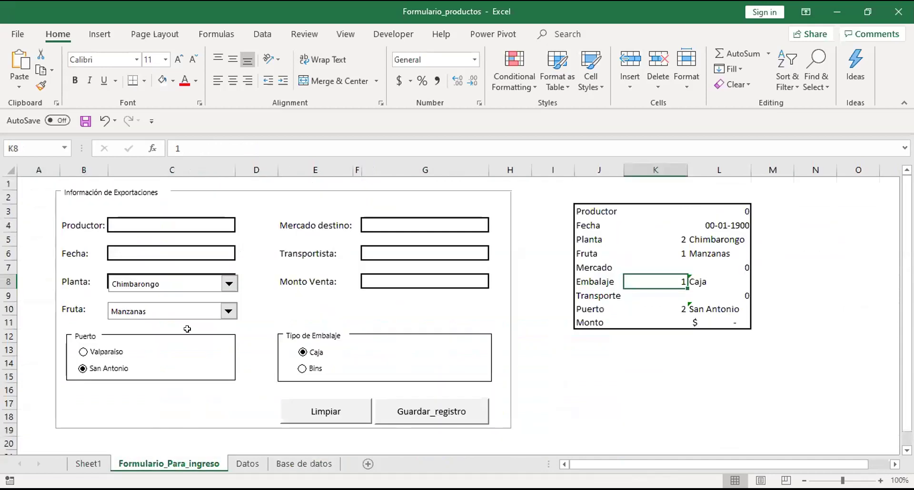
{"action": "double_click", "coordinate": [126, 222]}
{"action": "type", "text": "paralel"}
{"action": "key", "text": "BackSpace"}
{"action": "key", "text": "BackSpace"}
{"action": "key", "text": "BackSpace"}
{"action": "key", "text": "BackSpace"}
{"action": "key", "text": "BackSpace"}
{"action": "type", "text": "Paralelo 102"}
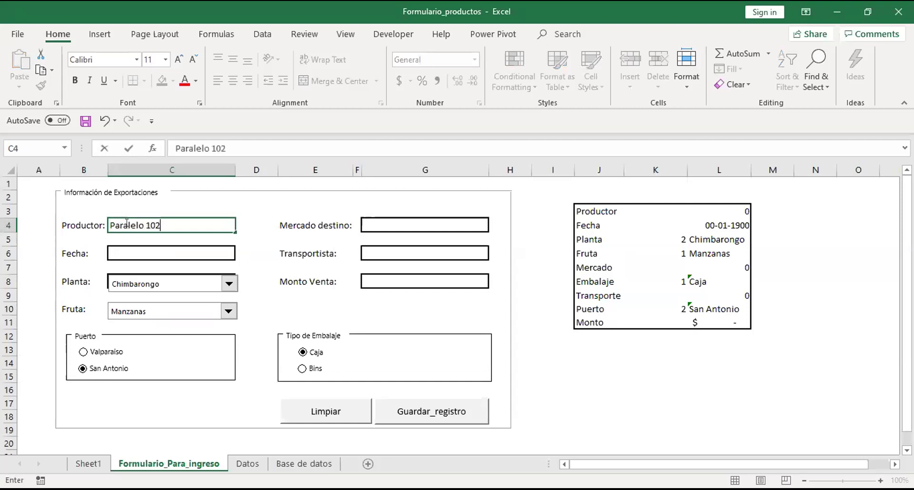
{"action": "key", "text": "BackSpace"}
{"action": "type", "text": "3"}
{"action": "left_click", "coordinate": [199, 257]}
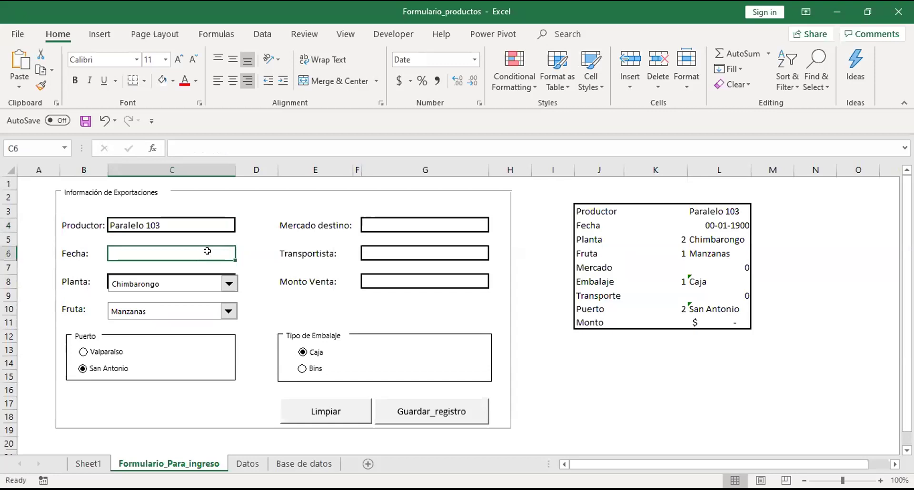
{"action": "double_click", "coordinate": [207, 251]}
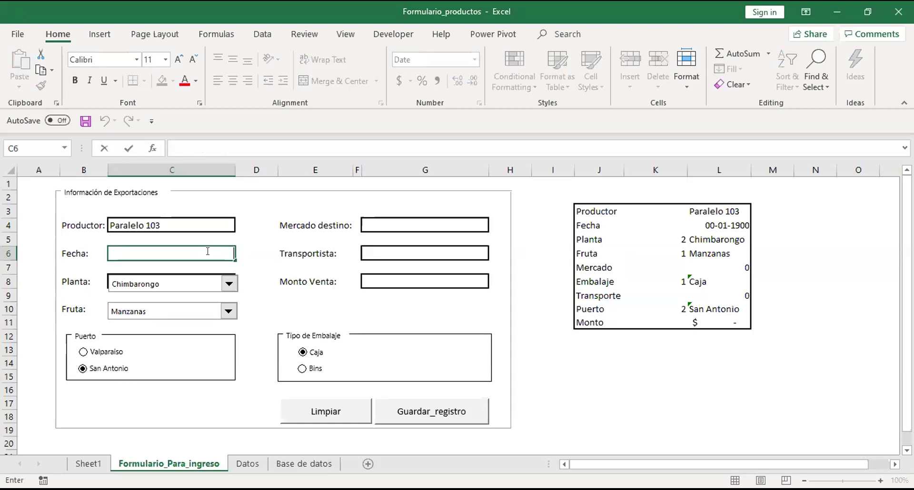
{"action": "type", "text": "05"}
{"action": "key", "text": "BackSpace"}
{"action": "type", "text": "6/07/2020"}
{"action": "key", "text": "Return"}
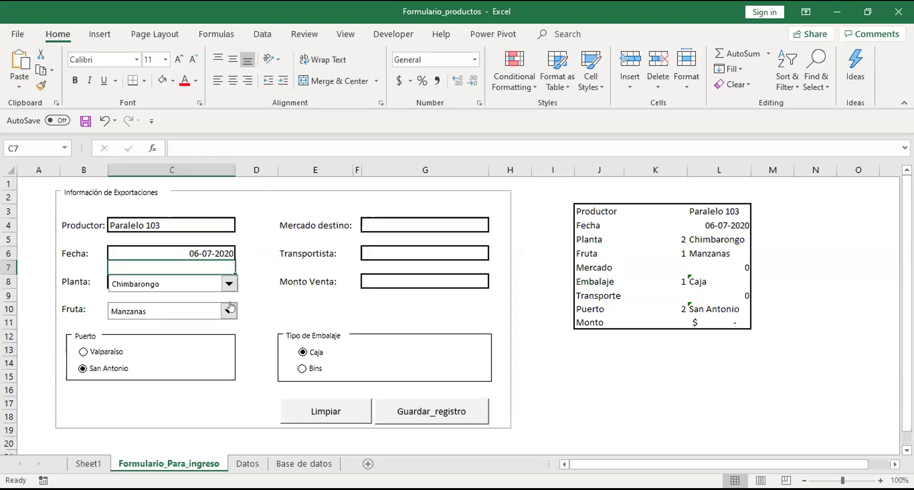
Choose San Fernando as the plant and Nectarines as the fruit.
{"action": "left_click", "coordinate": [225, 288]}
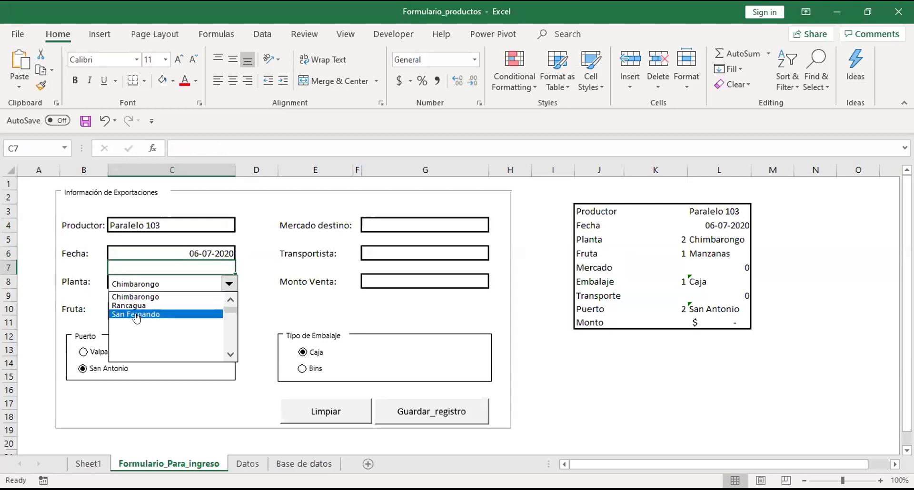
{"action": "left_click", "coordinate": [136, 315]}
{"action": "left_click", "coordinate": [224, 312]}
{"action": "left_click", "coordinate": [122, 331]}
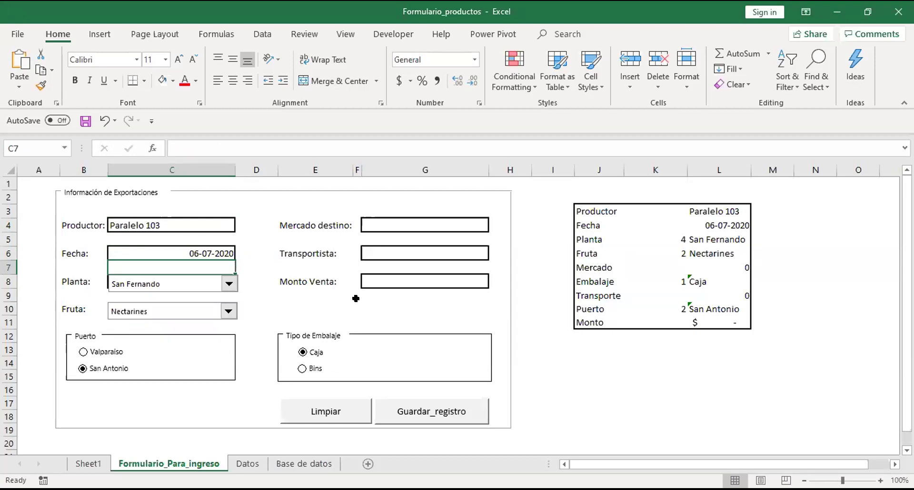
Enter Mercado destino 'Europa', Transportista 'USM Transportes' and Monto Venta 305000000.
{"action": "double_click", "coordinate": [381, 224]}
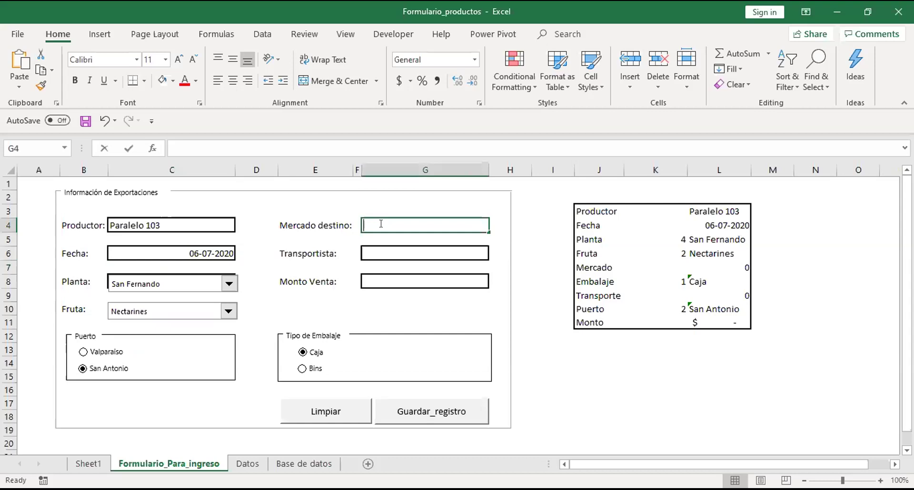
{"action": "type", "text": "Europa"}
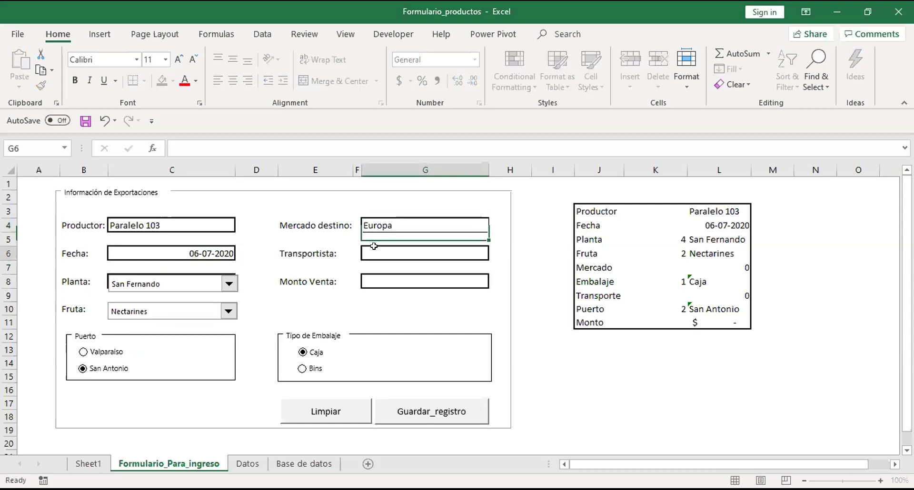
{"action": "left_click", "coordinate": [374, 246]}
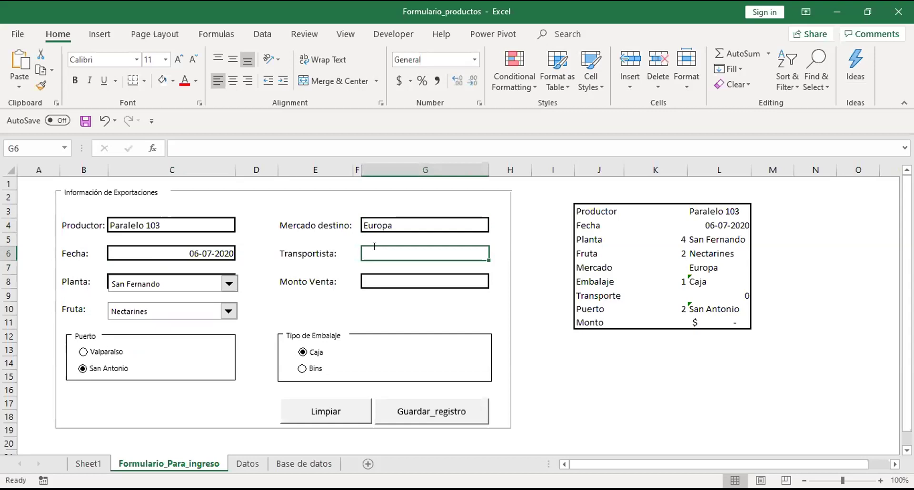
{"action": "type", "text": "USM Transportes"}
{"action": "left_click", "coordinate": [381, 278]}
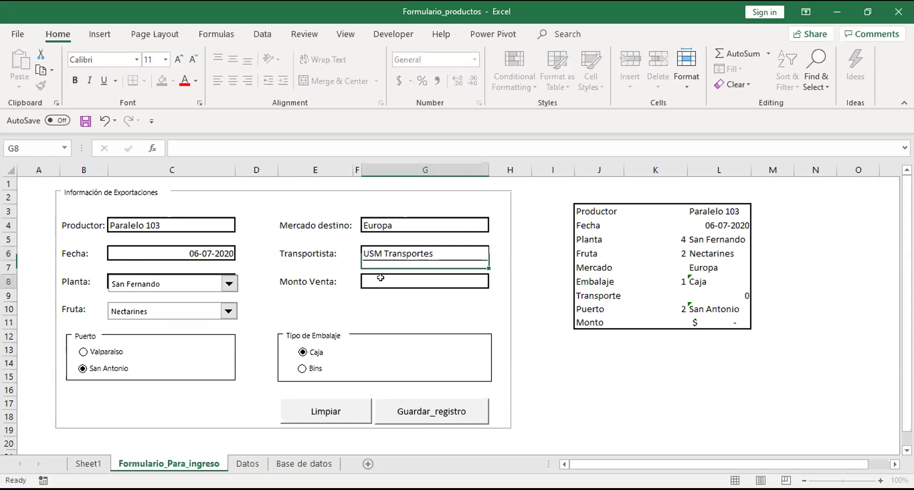
{"action": "type", "text": "305000"}
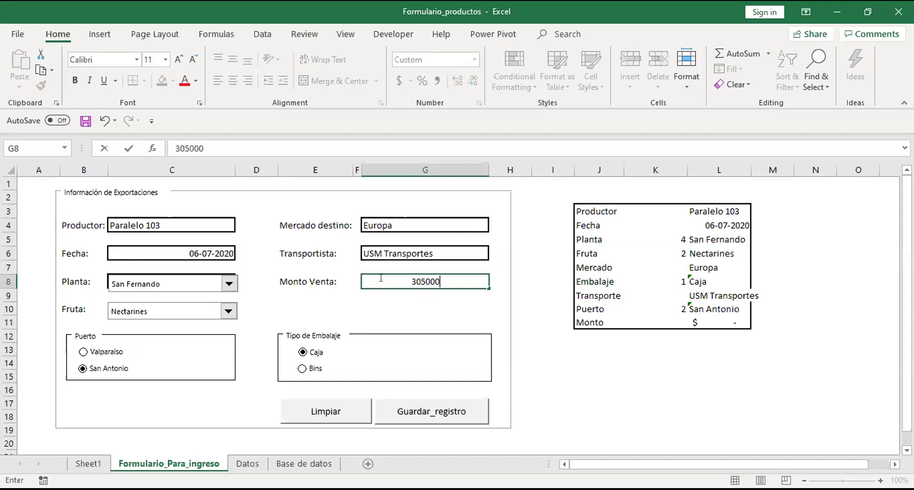
{"action": "type", "text": "000"}
{"action": "key", "text": "Return"}
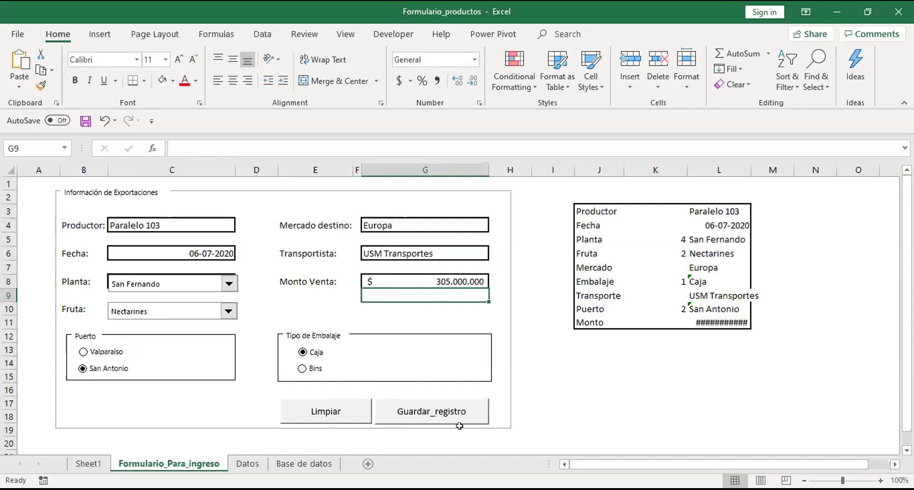
Save the entry to Base de datos row 50, autofit column J and remove the amount's decimals.
{"action": "left_click", "coordinate": [400, 413]}
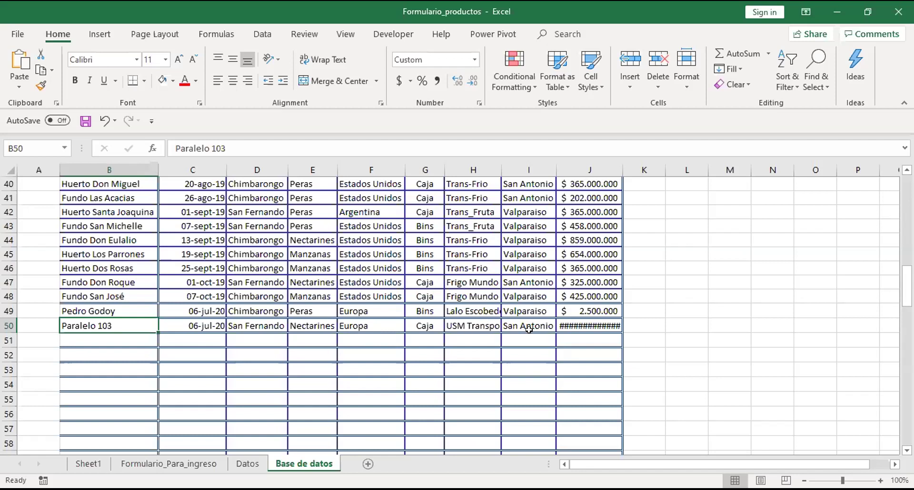
{"action": "double_click", "coordinate": [619, 168]}
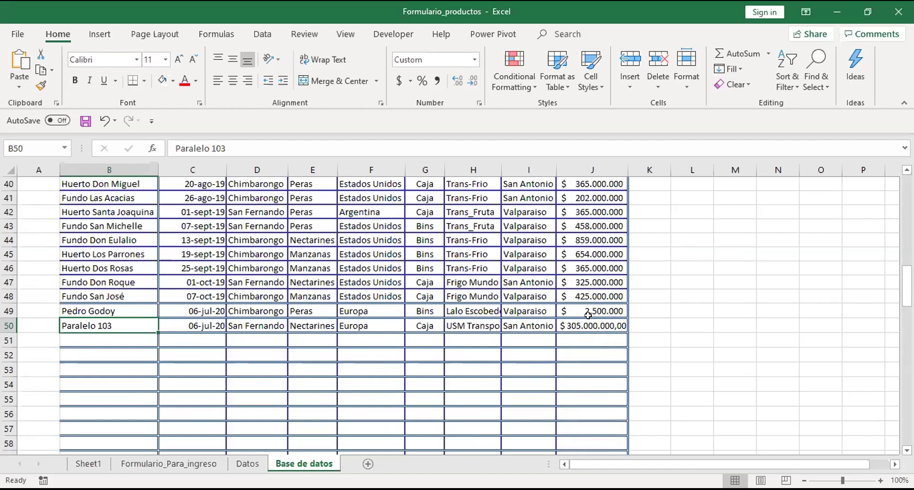
{"action": "left_click", "coordinate": [589, 322]}
{"action": "key", "text": "shift+Down"}
{"action": "key", "text": "shift+Down"}
{"action": "key", "text": "shift+Down"}
{"action": "key", "text": "shift+Down"}
{"action": "key", "text": "shift+Down"}
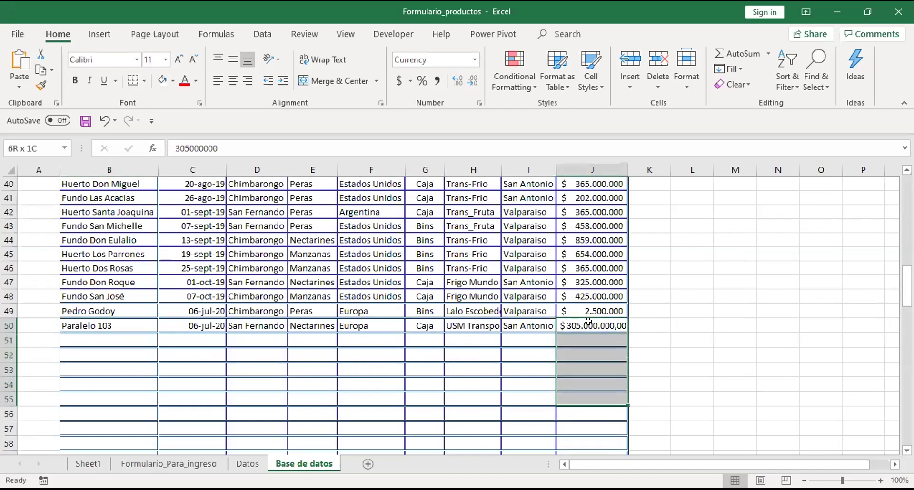
{"action": "key", "text": "shift+Down"}
{"action": "key", "text": "shift+Down"}
{"action": "key", "text": "shift+Down"}
{"action": "left_click", "coordinate": [474, 81]}
{"action": "left_click", "coordinate": [710, 297]}
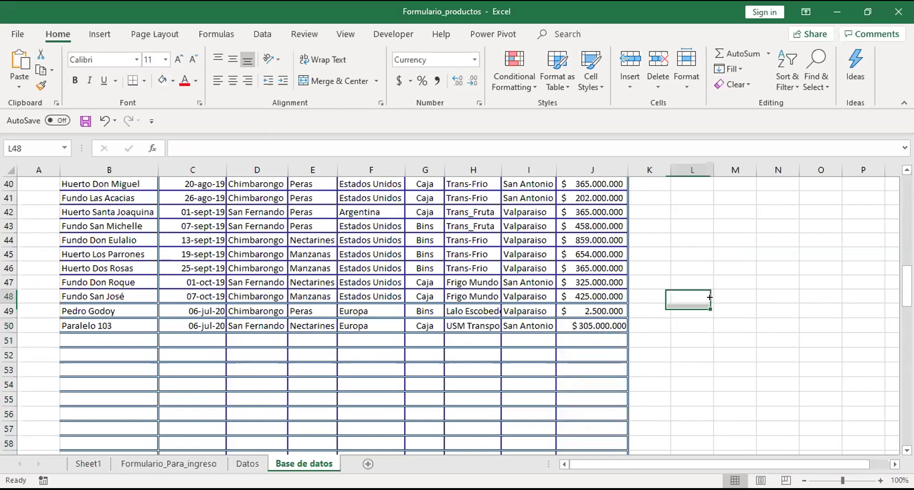
Check the new amount in J50, then clear the entry form with Limpiar.
{"action": "key", "text": "Left"}
{"action": "key", "text": "Left"}
{"action": "key", "text": "Down"}
{"action": "key", "text": "Down"}
{"action": "key", "text": "Down"}
{"action": "key", "text": "Down"}
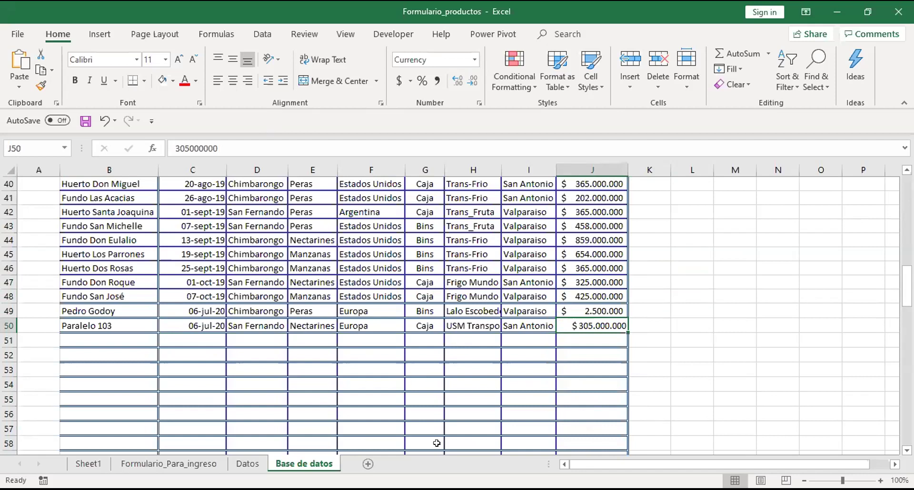
{"action": "left_click", "coordinate": [185, 467]}
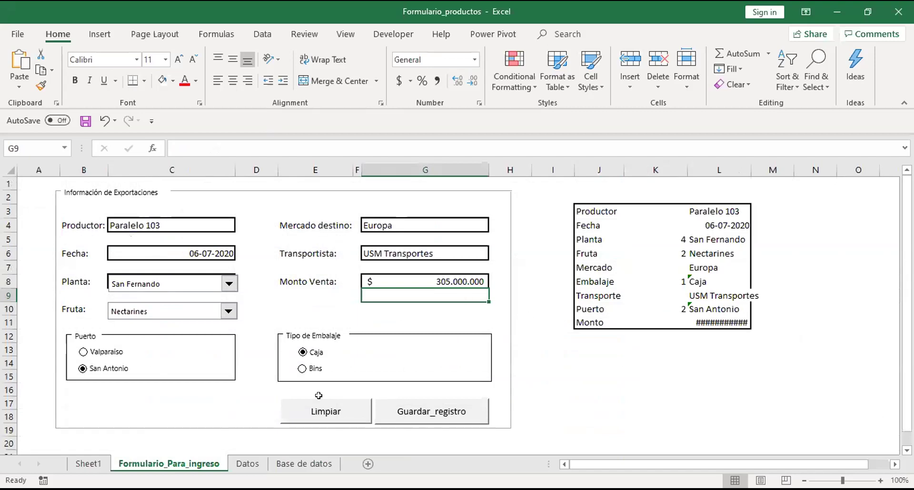
{"action": "left_click", "coordinate": [346, 415]}
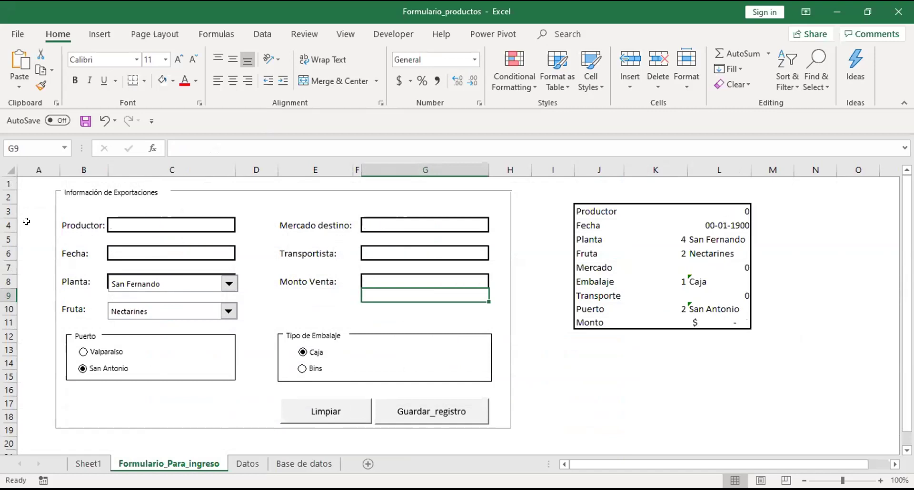
Set the Planta combo box back to Plantas, leaving Fruta on Nectarines.
{"action": "left_click", "coordinate": [187, 416]}
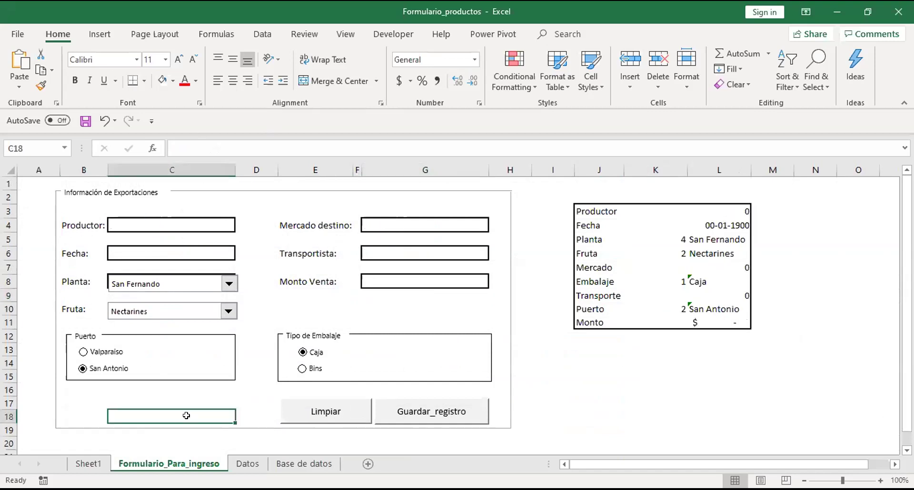
{"action": "left_click", "coordinate": [223, 284]}
{"action": "left_click_drag", "start_coordinate": [232, 312], "coordinate": [232, 299]}
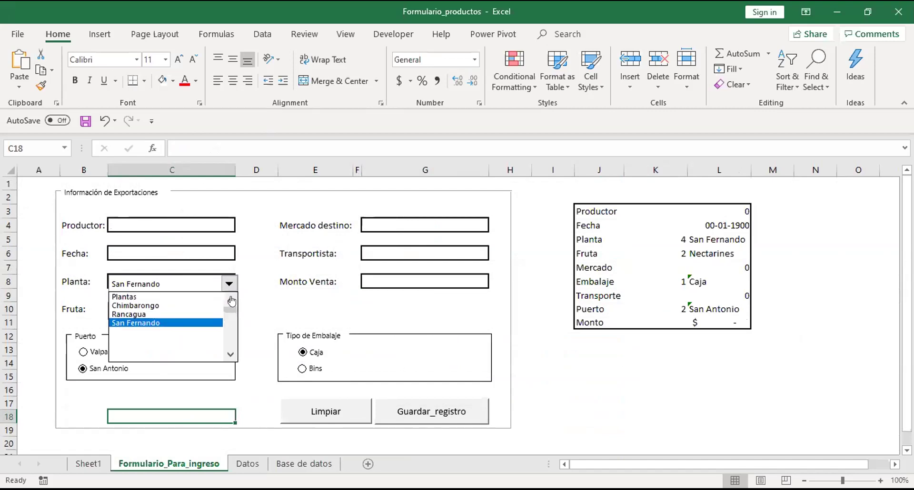
{"action": "left_click", "coordinate": [134, 296]}
{"action": "left_click", "coordinate": [229, 311]}
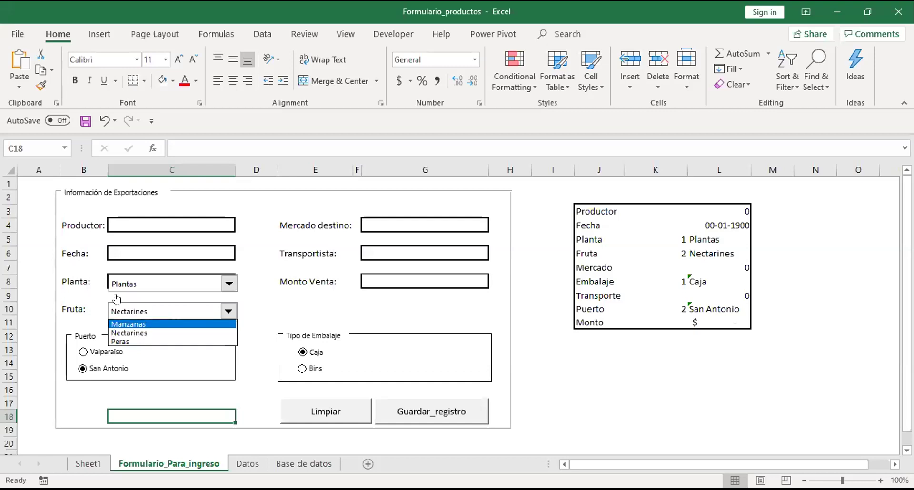
{"action": "left_click", "coordinate": [258, 310]}
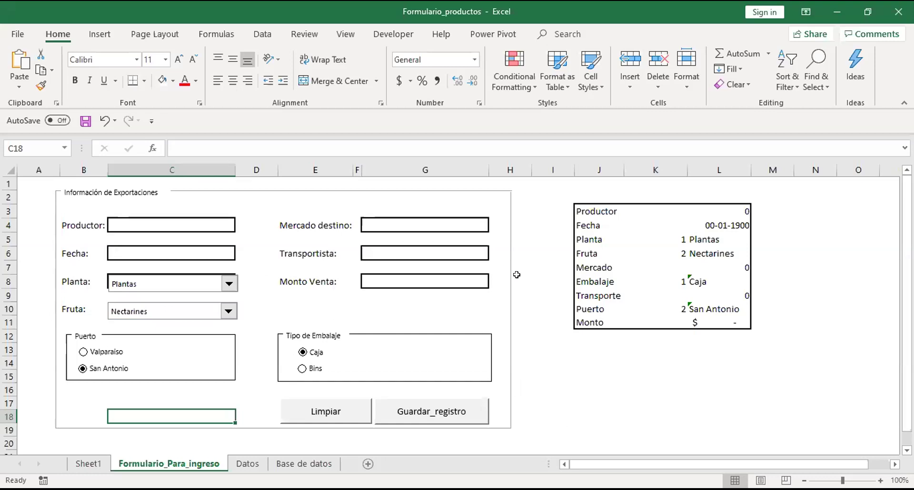
Select the summary table J3:L11, checking the Monto formula in L11.
{"action": "mouse_move", "coordinate": [578, 210]}
{"action": "left_mouse_down"}
{"action": "mouse_move", "coordinate": [704, 274]}
{"action": "mouse_move", "coordinate": [706, 321]}
{"action": "left_mouse_up"}
{"action": "left_click", "coordinate": [706, 321]}
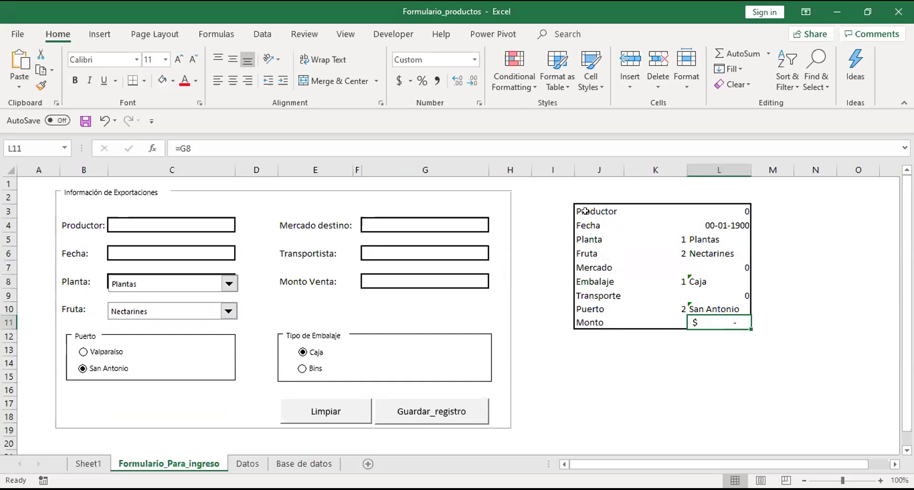
{"action": "left_click_drag", "start_coordinate": [586, 211], "coordinate": [716, 318]}
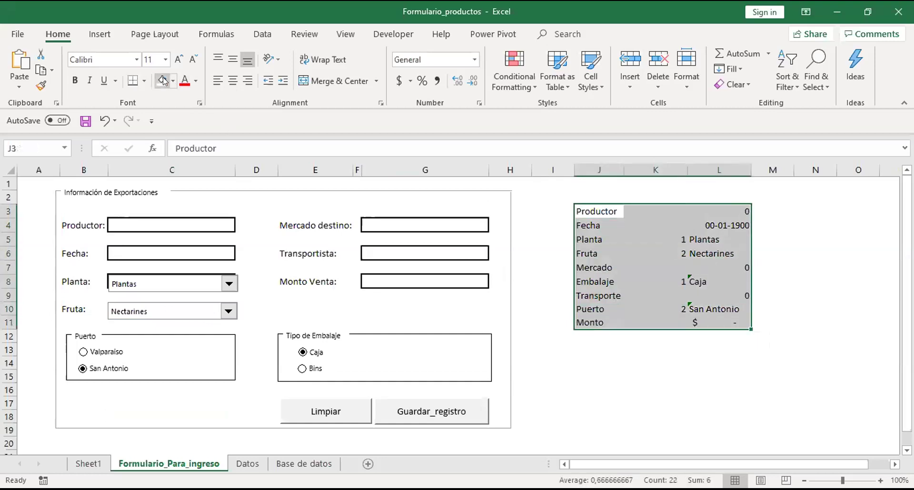
Make the summary table J3:L11 text white, then deselect it by clicking K14.
{"action": "left_click", "coordinate": [195, 84]}
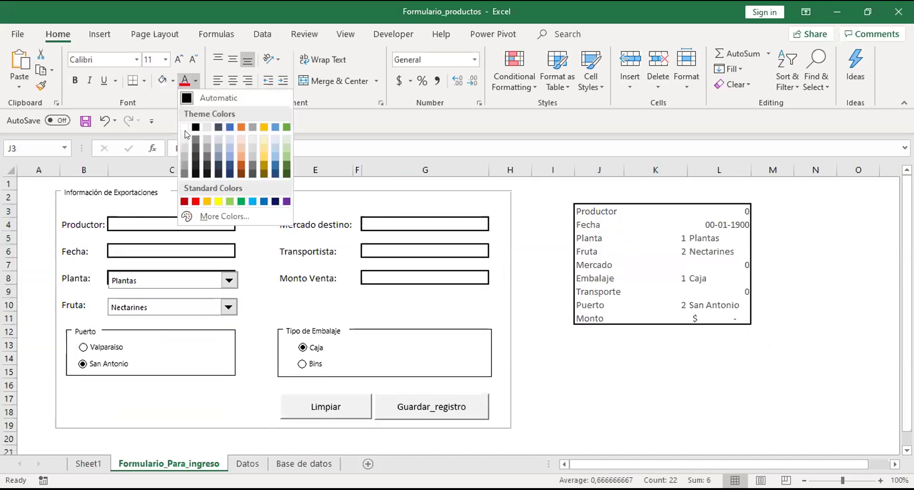
{"action": "left_click", "coordinate": [184, 128]}
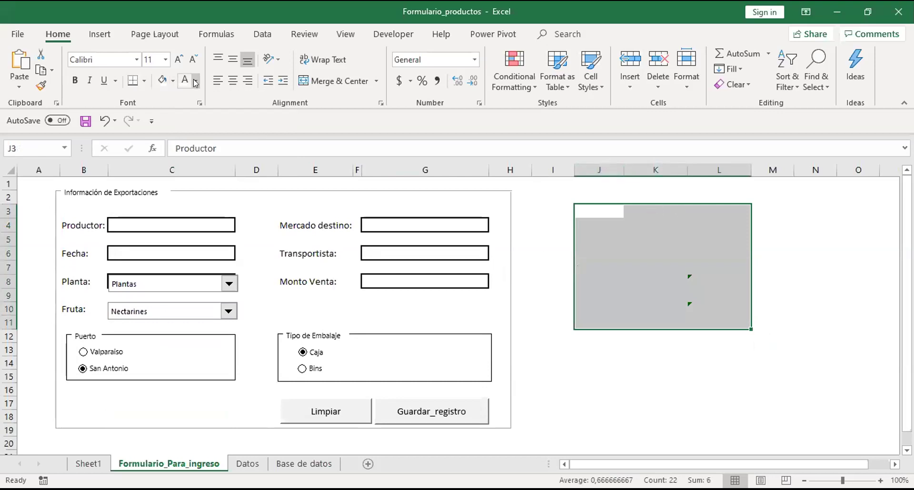
{"action": "left_click", "coordinate": [656, 357]}
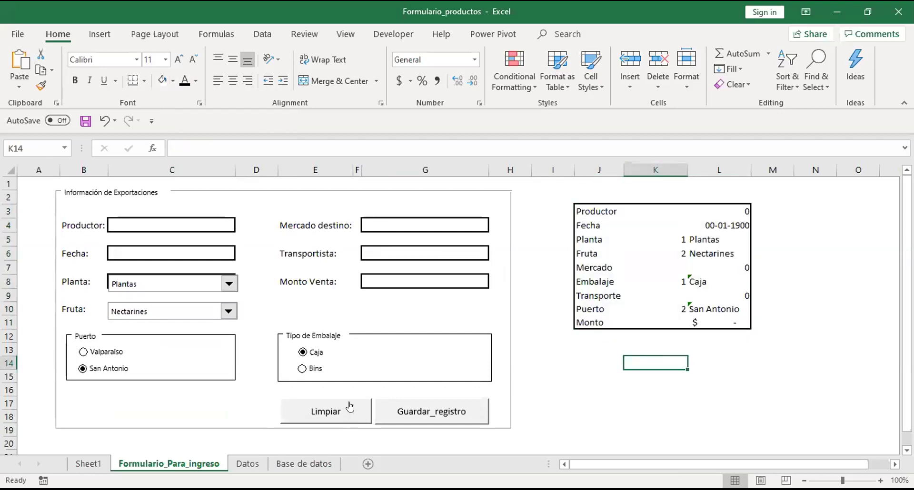
Open the VBA editor from Developer and select limpiar_ingreso's Range(...).Value = "" lines.
{"action": "left_click", "coordinate": [388, 35]}
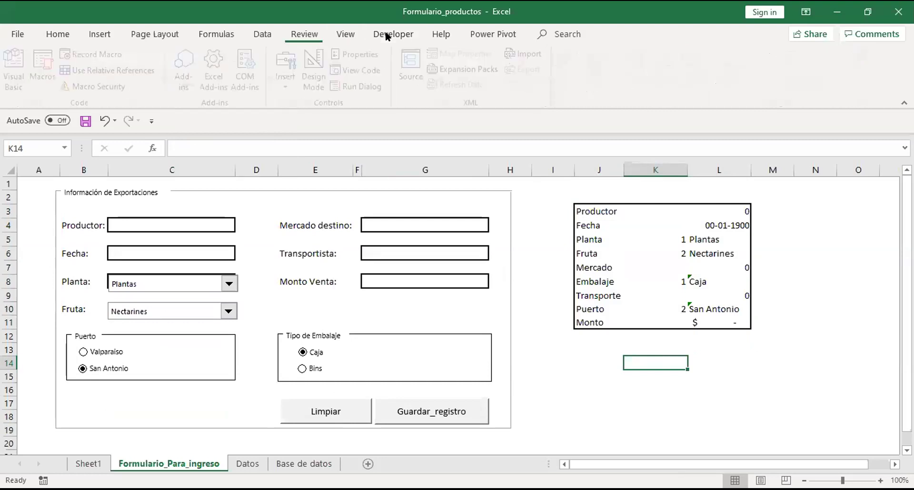
{"action": "left_click", "coordinate": [18, 61]}
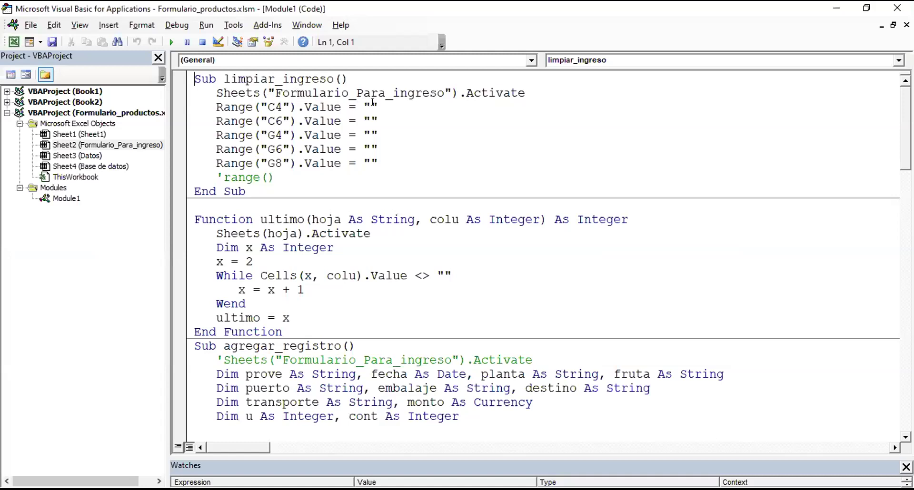
{"action": "left_click_drag", "start_coordinate": [362, 107], "coordinate": [386, 155]}
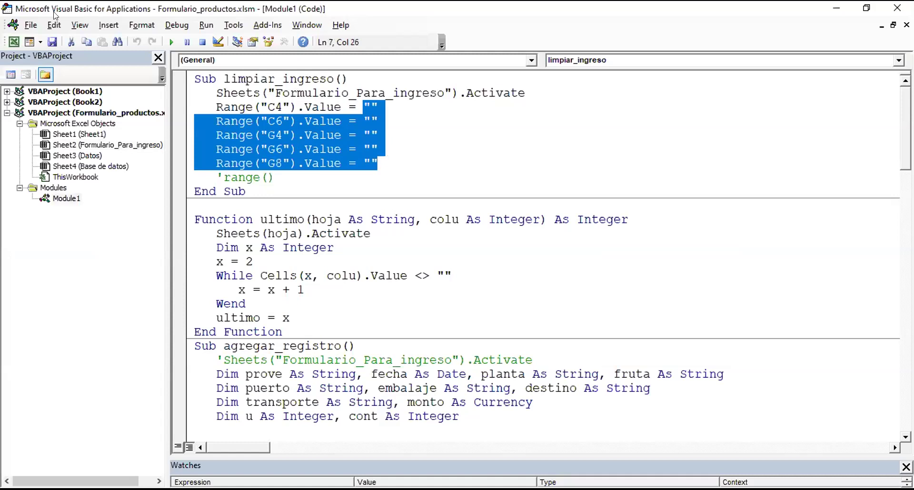
{"action": "key", "text": "alt+F11"}
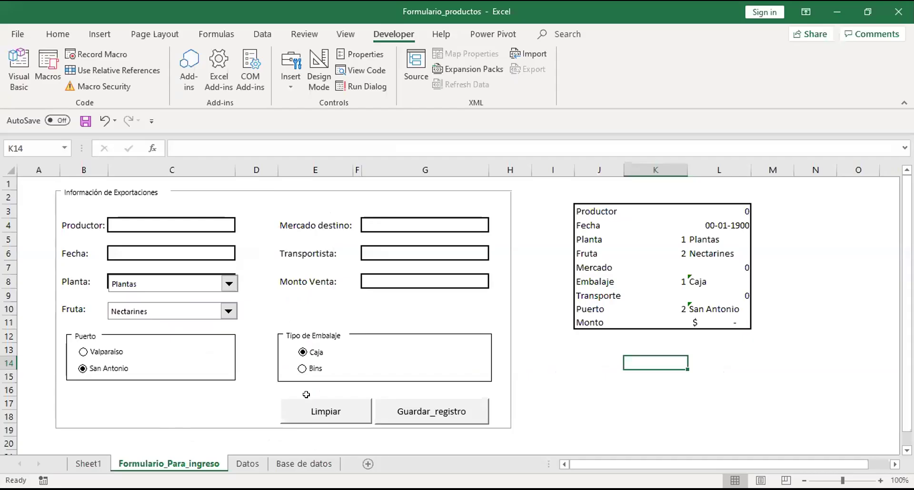
{"action": "left_click", "coordinate": [156, 223]}
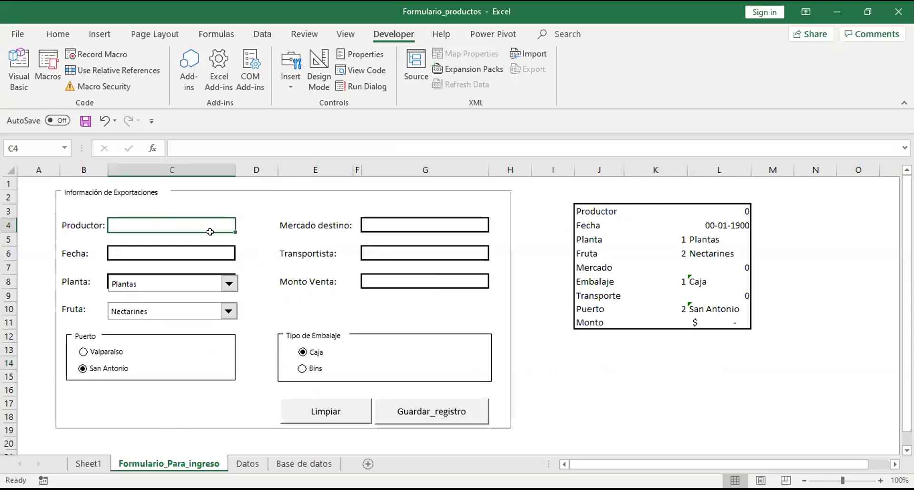
{"action": "type", "text": "45"}
{"action": "key", "text": "Tab"}
{"action": "key", "text": "Tab"}
{"action": "key", "text": "Tab"}
{"action": "key", "text": "Tab"}
{"action": "type", "text": "fhgevhkv"}
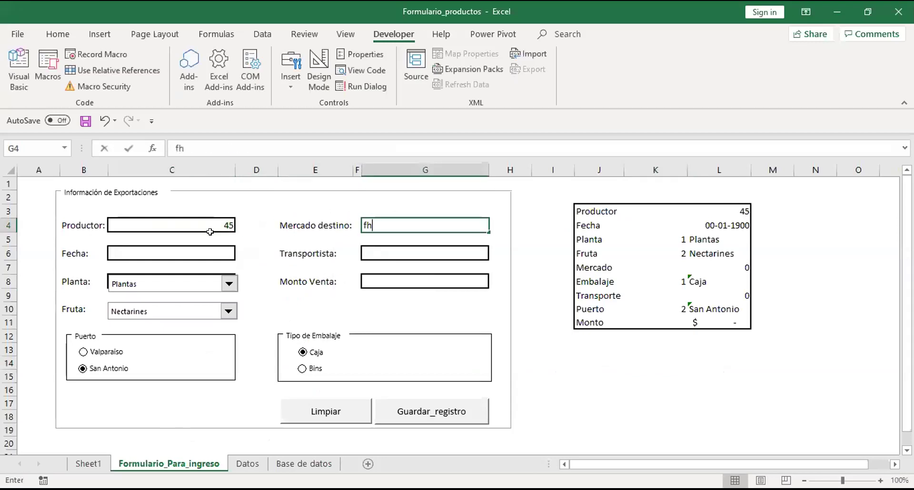
{"action": "left_click", "coordinate": [369, 253]}
{"action": "type", "text": "lwkehfjhefvjh"}
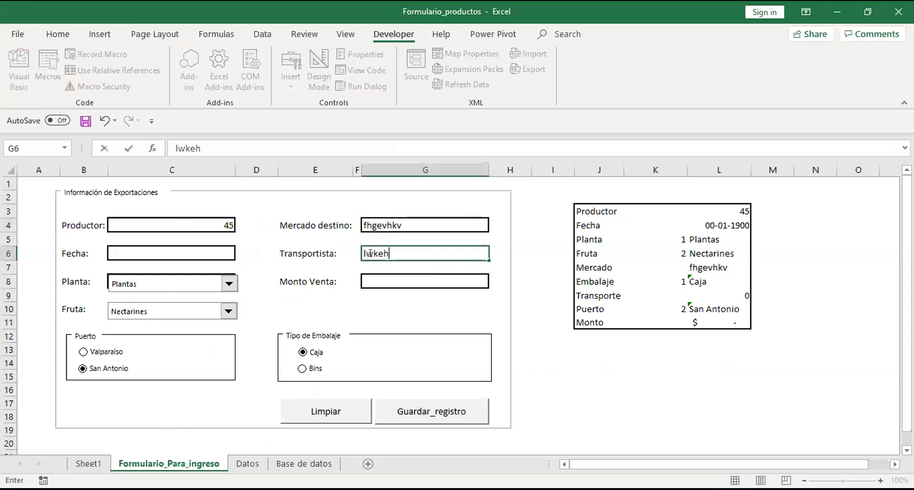
{"action": "left_click", "coordinate": [389, 277]}
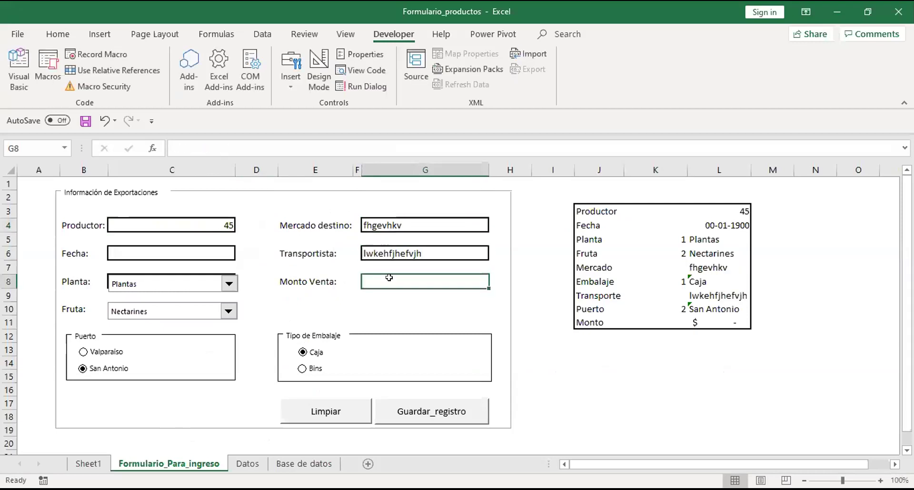
{"action": "type", "text": "45"}
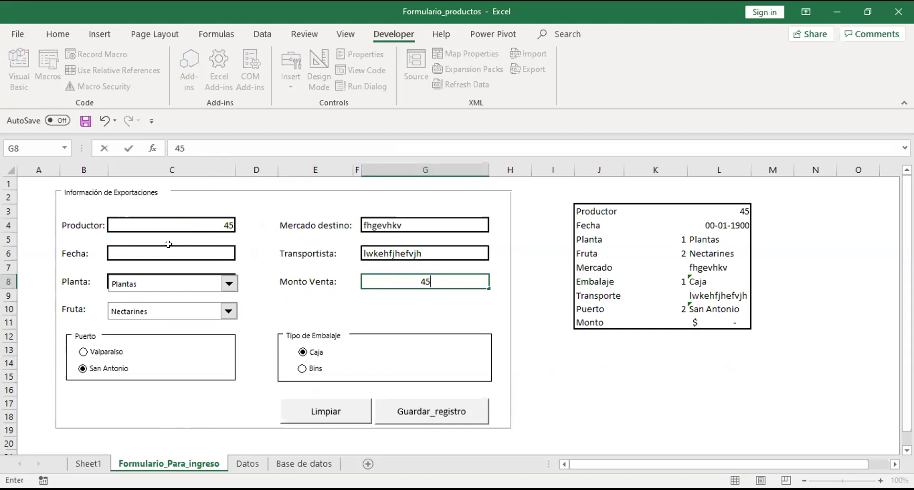
{"action": "left_click", "coordinate": [168, 244]}
{"action": "type", "text": "8t7309"}
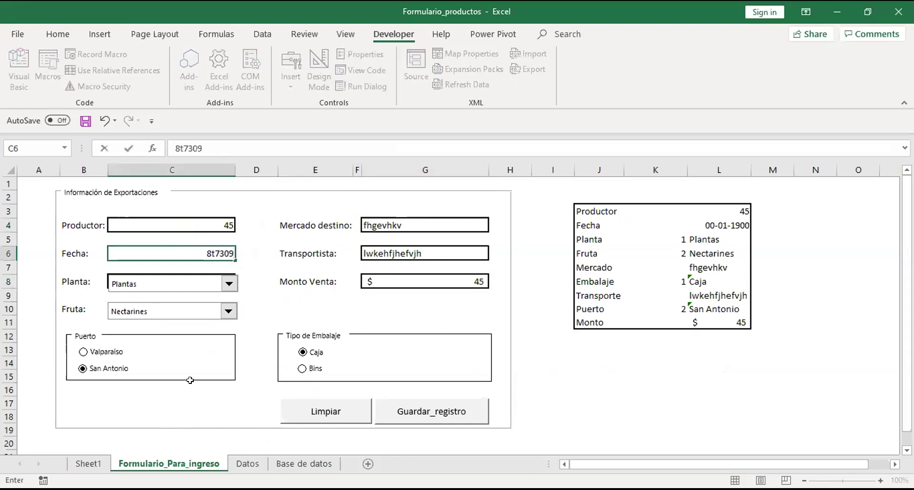
{"action": "left_click", "coordinate": [189, 399]}
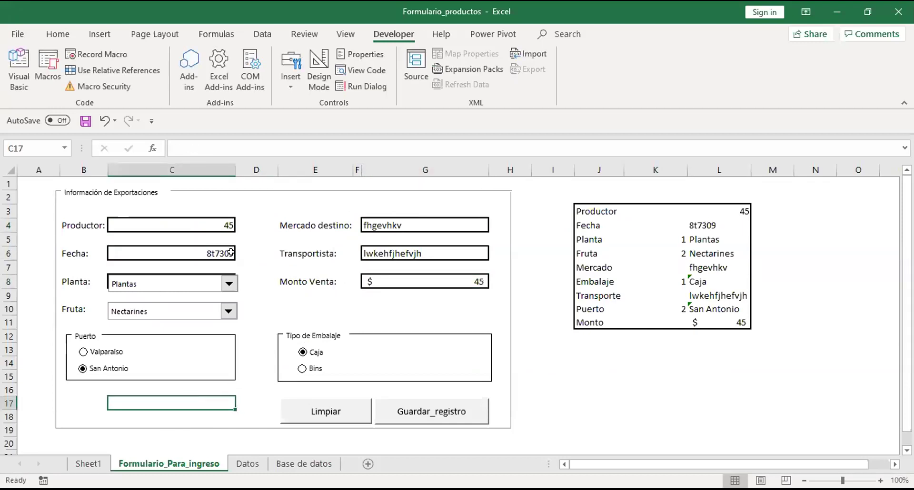
{"action": "left_click", "coordinate": [310, 413]}
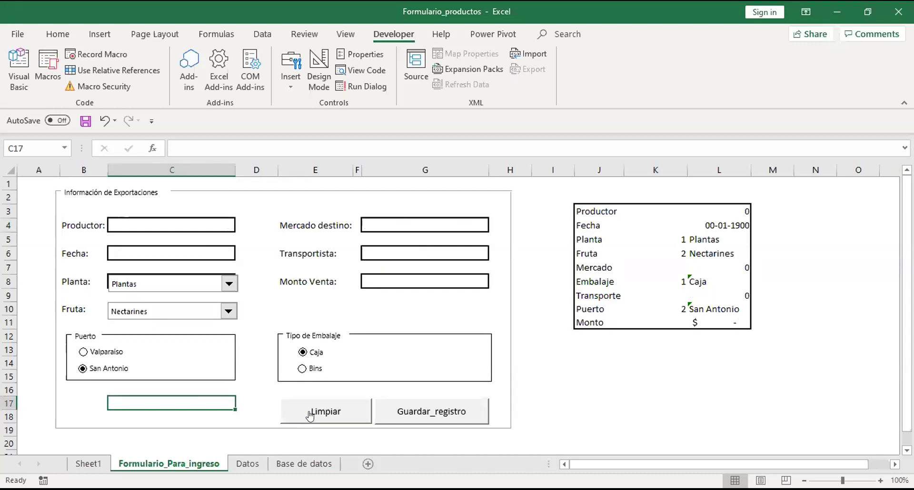
{"action": "left_click", "coordinate": [13, 64]}
Return from the VBA editor to Excel and switch to the Base de datos sheet.
{"action": "left_click", "coordinate": [425, 130]}
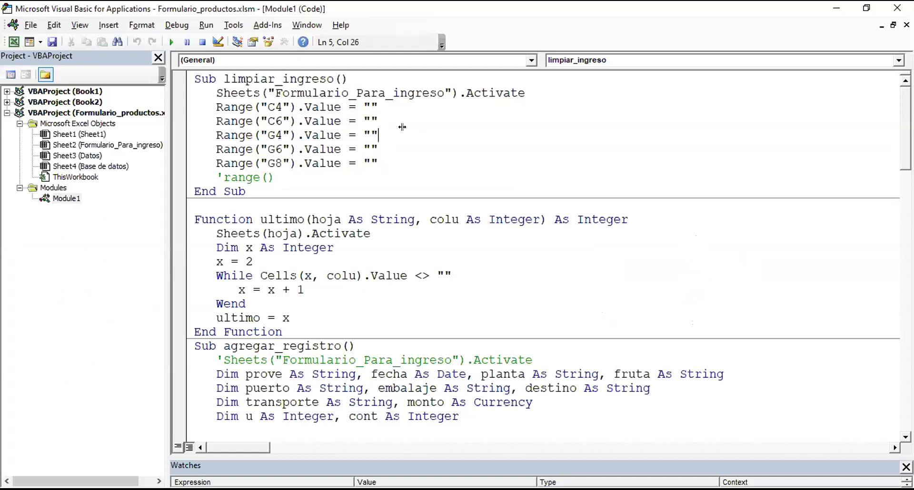
{"action": "left_click", "coordinate": [7, 42]}
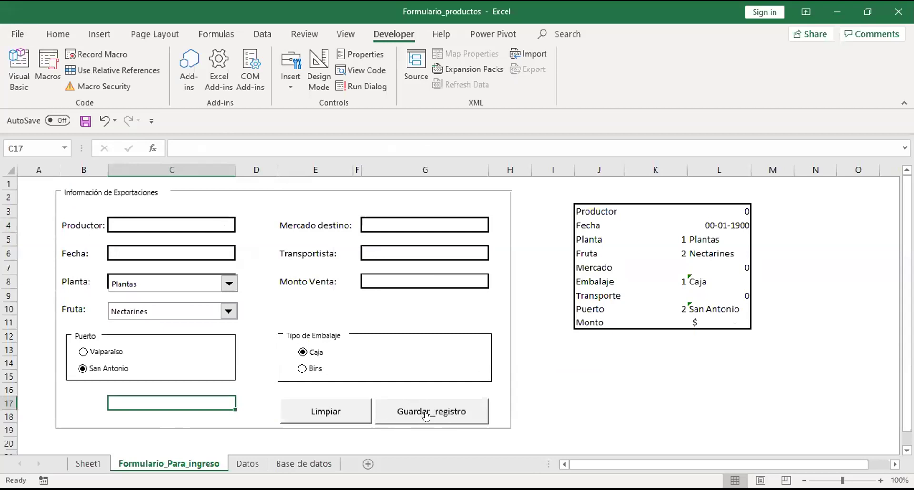
{"action": "left_click", "coordinate": [314, 464]}
Move through the Productor column with arrow keys to reach the last record in row 50.
{"action": "left_click", "coordinate": [167, 283]}
{"action": "key", "text": "Up"}
{"action": "key", "text": "Up"}
{"action": "key", "text": "Up"}
{"action": "key", "text": "Up"}
{"action": "key", "text": "Up"}
{"action": "key", "text": "Up"}
{"action": "key", "text": "Up"}
{"action": "key", "text": "Up"}
{"action": "key", "text": "Up"}
{"action": "key", "text": "Up"}
{"action": "key", "text": "Up"}
{"action": "key", "text": "Up"}
{"action": "key", "text": "Up"}
{"action": "key", "text": "Left"}
{"action": "key", "text": "Down"}
{"action": "key", "text": "Down"}
{"action": "key", "text": "Down"}
{"action": "key", "text": "Down"}
{"action": "key", "text": "Down"}
{"action": "key", "text": "Down"}
{"action": "key", "text": "Down"}
{"action": "key", "text": "Down"}
{"action": "key", "text": "Down"}
{"action": "key", "text": "Down"}
{"action": "key", "text": "Down"}
{"action": "key", "text": "Down"}
{"action": "key", "text": "Down"}
{"action": "key", "text": "Down"}
{"action": "key", "text": "Down"}
{"action": "key", "text": "Down"}
{"action": "key", "text": "Down"}
{"action": "key", "text": "Down"}
{"action": "key", "text": "Down"}
{"action": "key", "text": "Down"}
{"action": "key", "text": "Down"}
{"action": "key", "text": "Up"}
{"action": "key", "text": "Down"}
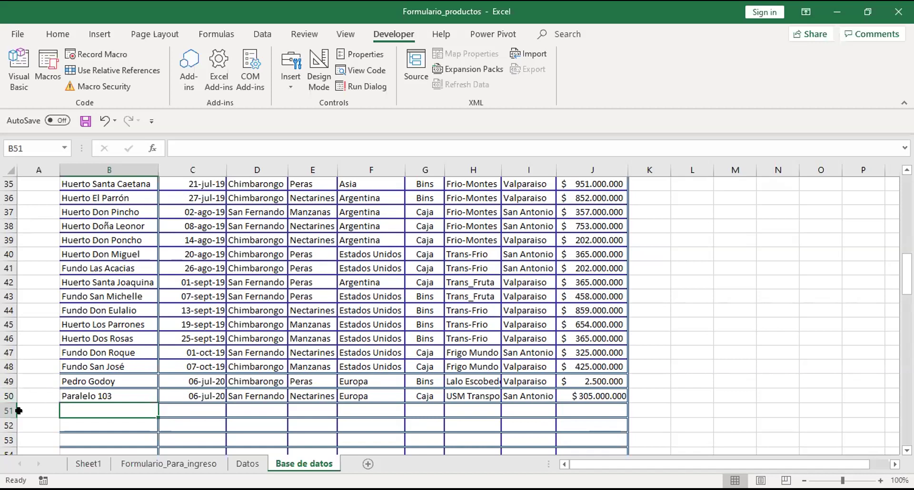
In the VBA editor, highlight the hoja and colu parameters of the ultimo header, then return to Excel.
{"action": "left_click", "coordinate": [14, 74]}
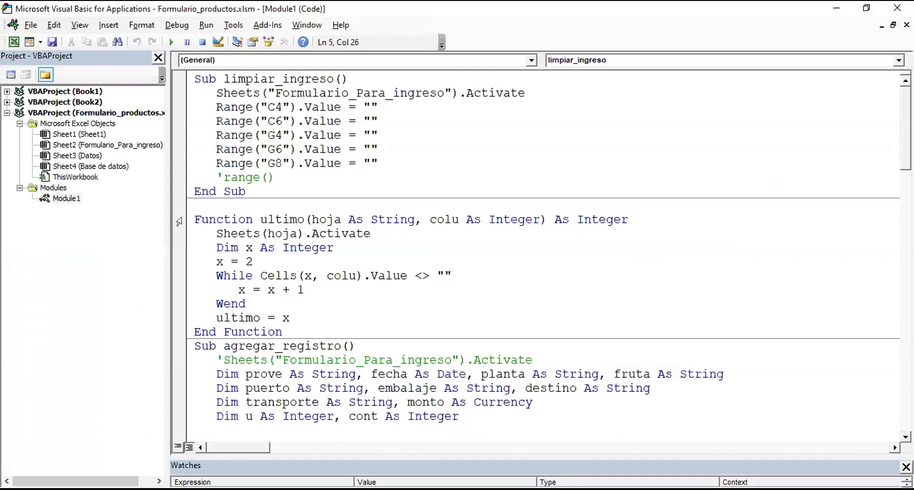
{"action": "left_click_drag", "start_coordinate": [310, 220], "coordinate": [525, 217]}
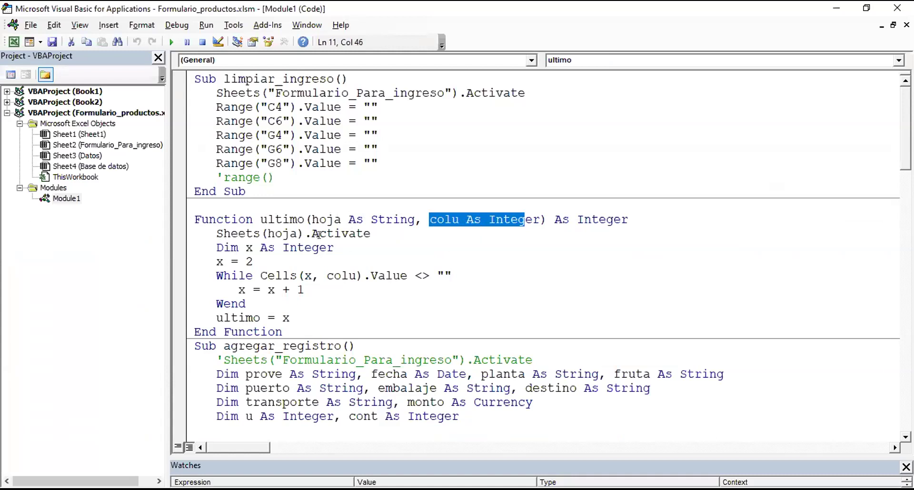
{"action": "left_click_drag", "start_coordinate": [312, 220], "coordinate": [342, 221]}
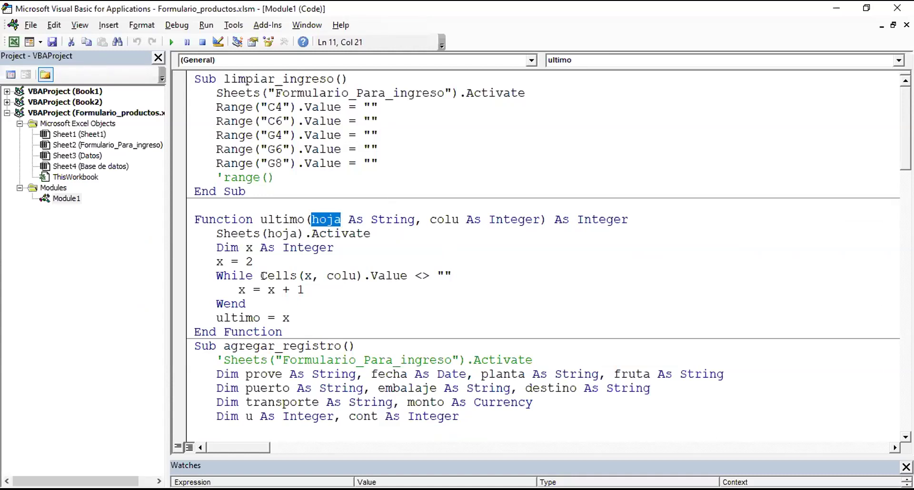
{"action": "left_click", "coordinate": [14, 42]}
{"action": "key", "text": "alt+F11"}
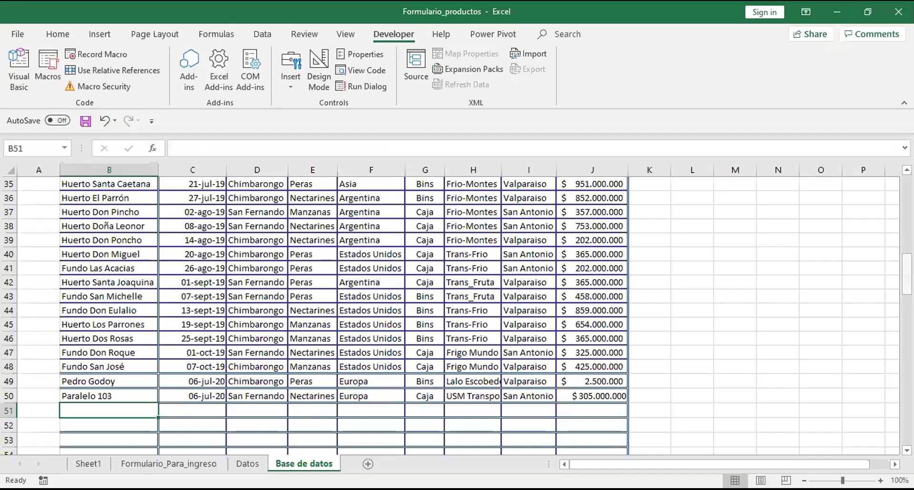
Scroll Base de datos to the top, move from B2 up to B1, and reopen the VBA editor.
{"action": "scroll", "coordinate": [111, 209], "scroll_direction": "up", "scroll_amount": 3}
{"action": "scroll", "coordinate": [111, 209], "scroll_direction": "up", "scroll_amount": 8}
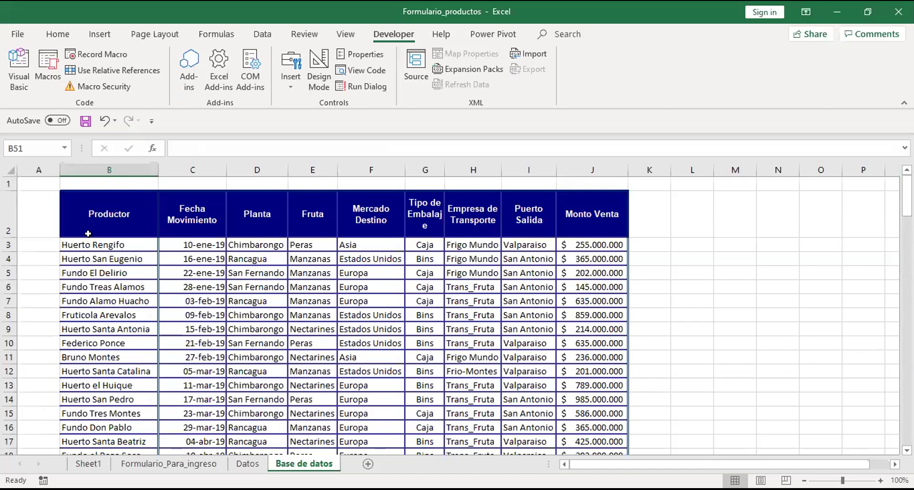
{"action": "left_click", "coordinate": [111, 212]}
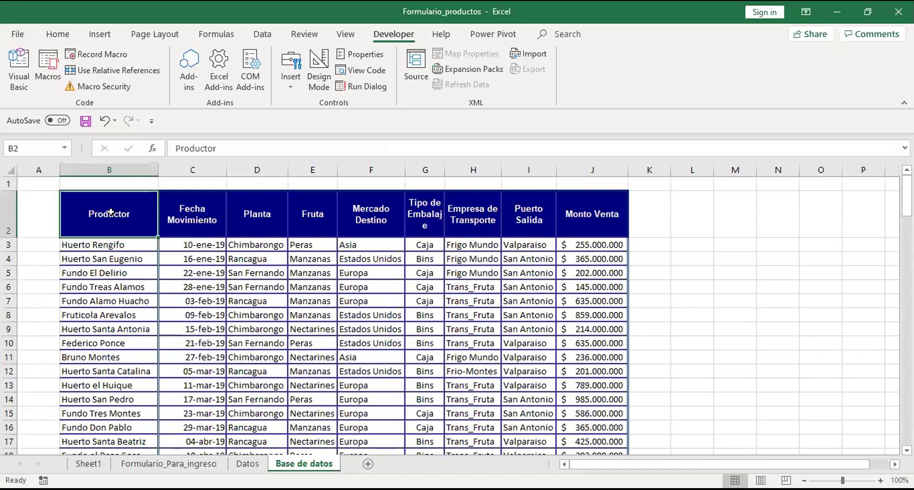
{"action": "key", "text": "Up"}
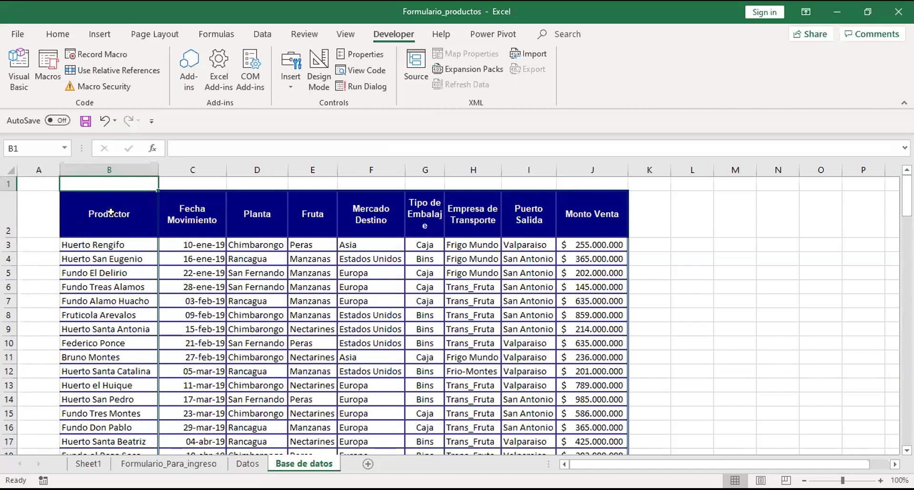
{"action": "left_click", "coordinate": [19, 65]}
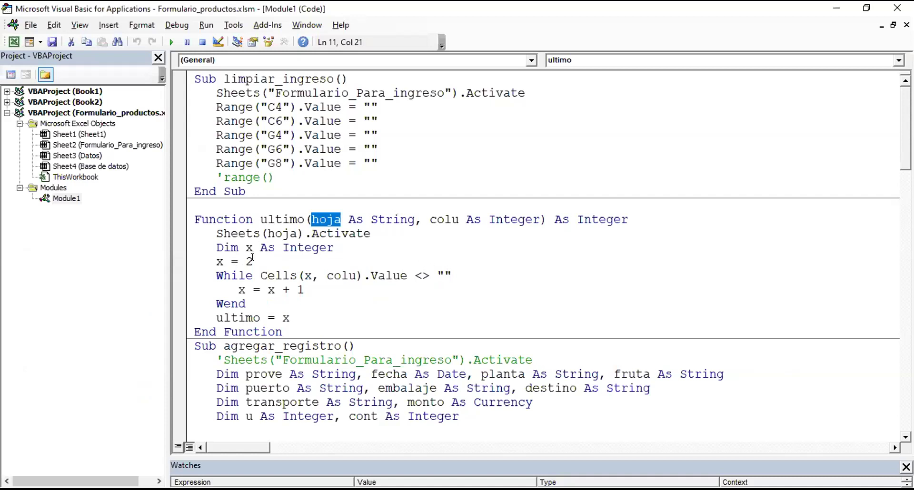
In Excel, arrow down the Productor column to the first empty row, B51.
{"action": "left_click", "coordinate": [14, 42]}
{"action": "left_click", "coordinate": [91, 192]}
{"action": "key", "text": "Down"}
{"action": "key", "text": "Down"}
{"action": "key", "text": "Down"}
{"action": "key", "text": "Down"}
{"action": "key", "text": "Down"}
{"action": "key", "text": "Down"}
{"action": "key", "text": "Down"}
{"action": "key", "text": "Down"}
{"action": "key", "text": "Down"}
{"action": "key", "text": "Down"}
{"action": "key", "text": "Down"}
{"action": "key", "text": "Down"}
{"action": "key", "text": "Down"}
{"action": "key", "text": "Down"}
{"action": "key", "text": "Down"}
{"action": "key", "text": "Down"}
{"action": "key", "text": "Down"}
{"action": "key", "text": "Down"}
{"action": "key", "text": "Down"}
{"action": "key", "text": "Down"}
{"action": "key", "text": "Down"}
{"action": "key", "text": "Down"}
{"action": "key", "text": "Down"}
{"action": "key", "text": "Down"}
{"action": "key", "text": "Down"}
{"action": "key", "text": "Down"}
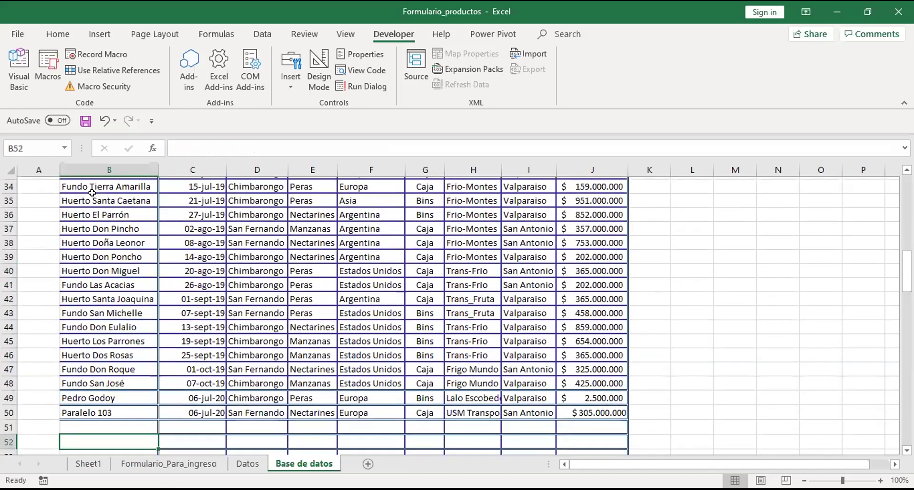
{"action": "key", "text": "Up"}
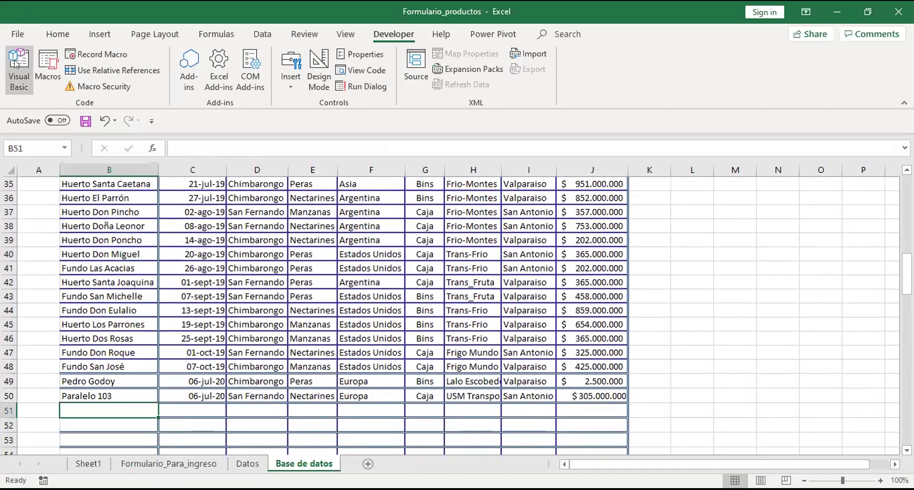
Step through ultimo's returned x and agregar_registro's declarations in VBA, then return to Excel.
{"action": "left_click", "coordinate": [14, 60]}
{"action": "left_click", "coordinate": [401, 251]}
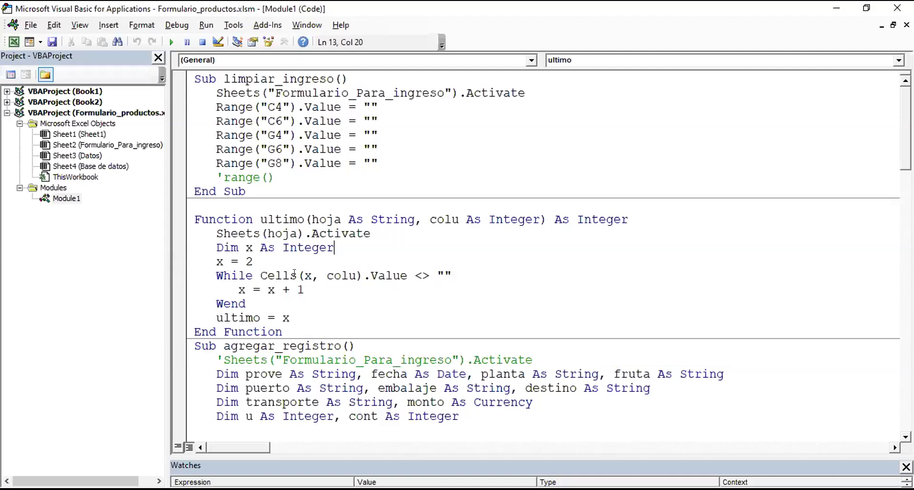
{"action": "double_click", "coordinate": [285, 317]}
{"action": "key", "text": "Down"}
{"action": "key", "text": "Down"}
{"action": "key", "text": "Down"}
{"action": "key", "text": "Down"}
{"action": "key", "text": "Down"}
{"action": "key", "text": "Down"}
{"action": "key", "text": "Down"}
{"action": "key", "text": "Down"}
{"action": "key", "text": "Down"}
{"action": "key", "text": "Down"}
{"action": "key", "text": "Down"}
{"action": "key", "text": "Down"}
{"action": "key", "text": "Down"}
{"action": "key", "text": "Up"}
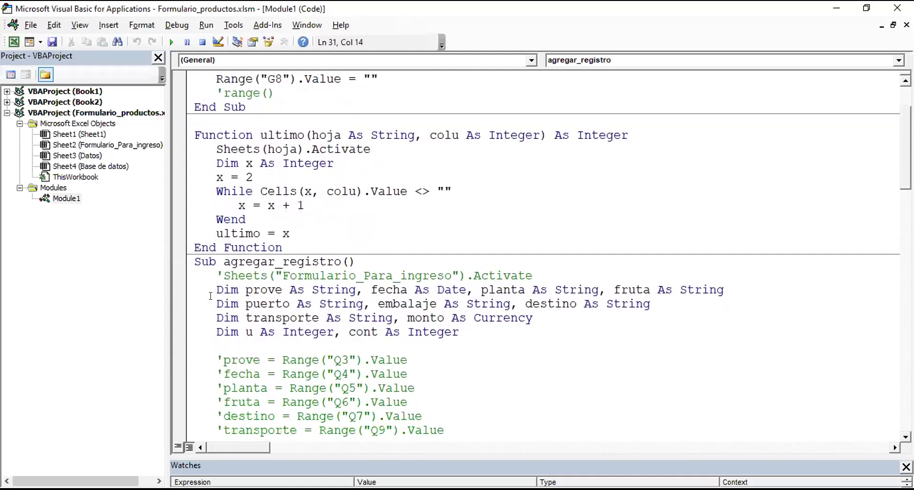
{"action": "left_click", "coordinate": [214, 284]}
{"action": "key", "text": "Down"}
{"action": "key", "text": "Down"}
{"action": "key", "text": "Down"}
{"action": "key", "text": "Down"}
{"action": "key", "text": "Down"}
{"action": "key", "text": "Down"}
{"action": "key", "text": "Down"}
{"action": "key", "text": "Down"}
{"action": "key", "text": "Down"}
{"action": "key", "text": "Down"}
{"action": "key", "text": "Down"}
{"action": "left_click", "coordinate": [222, 262]}
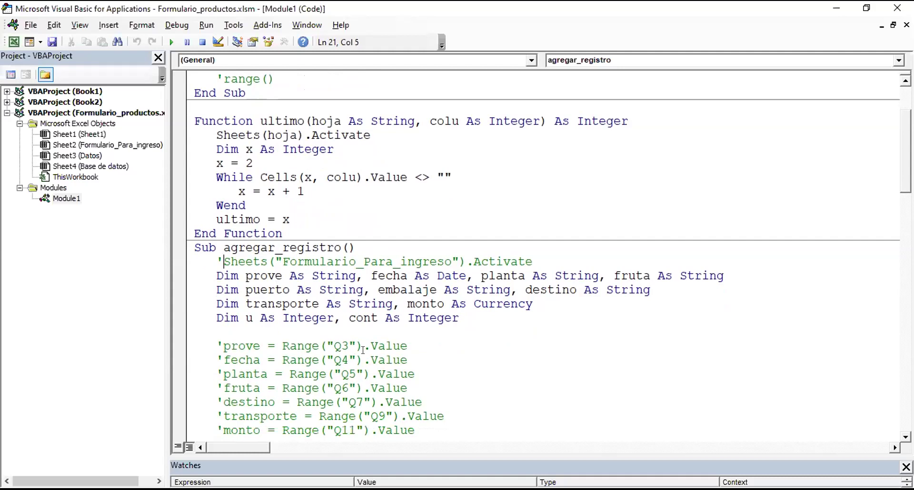
{"action": "left_click", "coordinate": [13, 42]}
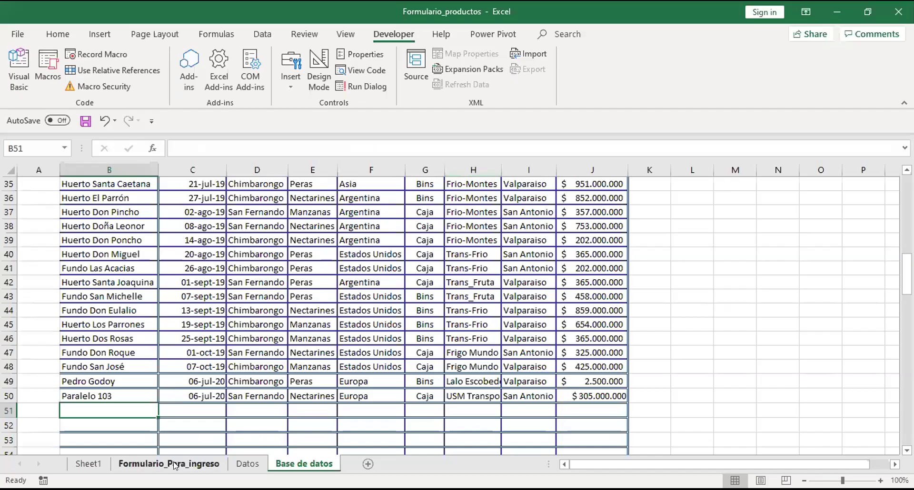
After checking L3 holds =C4, change the prove, fecha and planta references from Q3–Q5 to L3–L5.
{"action": "left_click", "coordinate": [174, 464]}
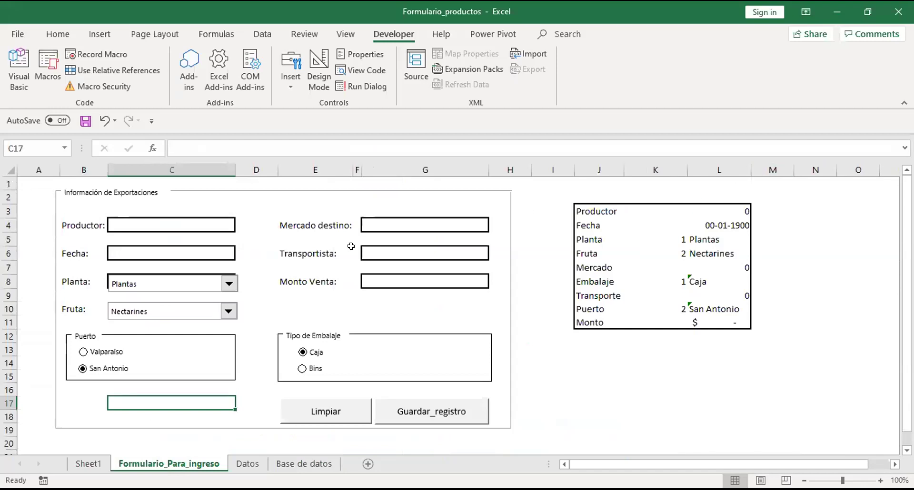
{"action": "left_click", "coordinate": [712, 208]}
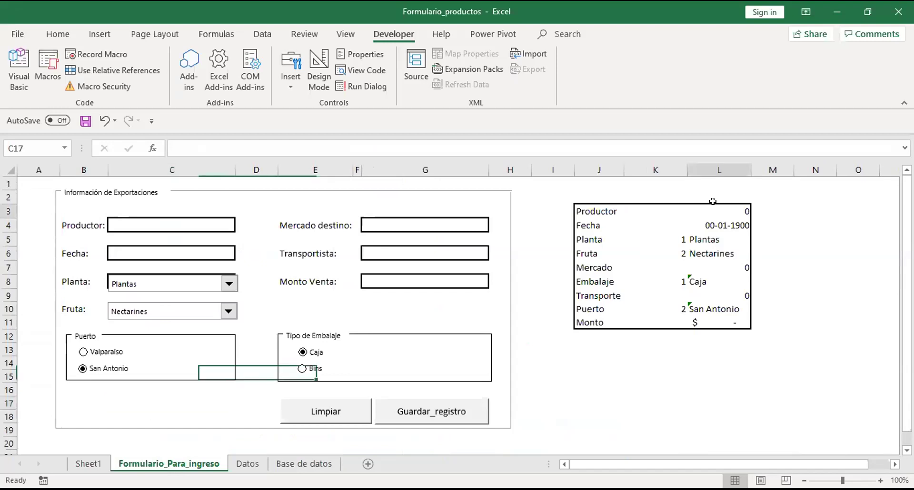
{"action": "left_click", "coordinate": [15, 70]}
{"action": "type", "text": "L"}
{"action": "key", "text": "Down"}
{"action": "key", "text": "shift+Right"}
{"action": "type", "text": "L"}
{"action": "key", "text": "Left"}
{"action": "key", "text": "Down"}
{"action": "key", "text": "shift+Right"}
Change the planta, fruta and destino references Q5–Q7 to L5–L7.
{"action": "type", "text": "L"}
{"action": "key", "text": "Left"}
{"action": "key", "text": "Down"}
{"action": "key", "text": "shift+Right"}
{"action": "type", "text": "L"}
{"action": "key", "text": "Left"}
{"action": "key", "text": "Down"}
{"action": "key", "text": "shift+Right"}
{"action": "type", "text": "L"}
Change the transporte and monto references from Q9 and Q11 to L9 and L11.
{"action": "key", "text": "Left"}
{"action": "key", "text": "Down"}
{"action": "key", "text": "shift+Right"}
{"action": "type", "text": "L"}
{"action": "key", "text": "Down"}
{"action": "key", "text": "Left"}
{"action": "key", "text": "Left"}
{"action": "key", "text": "Left"}
{"action": "key", "text": "shift+Left"}
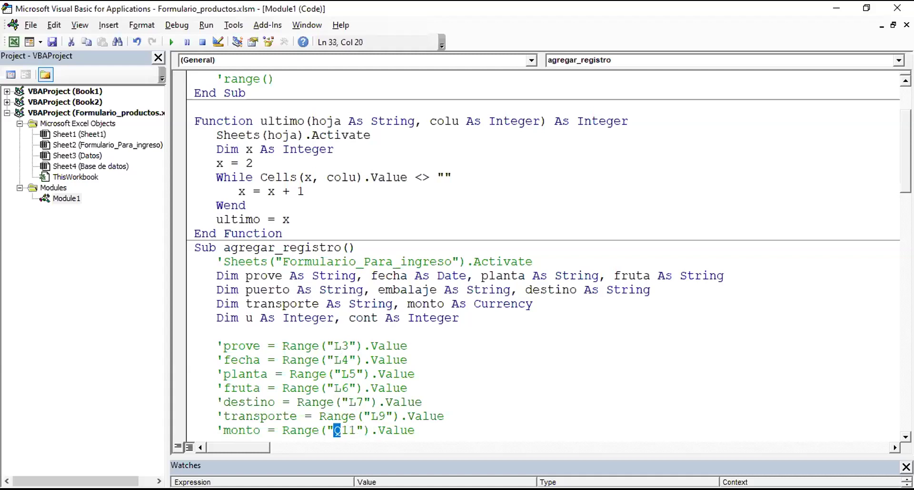
{"action": "type", "text": "L"}
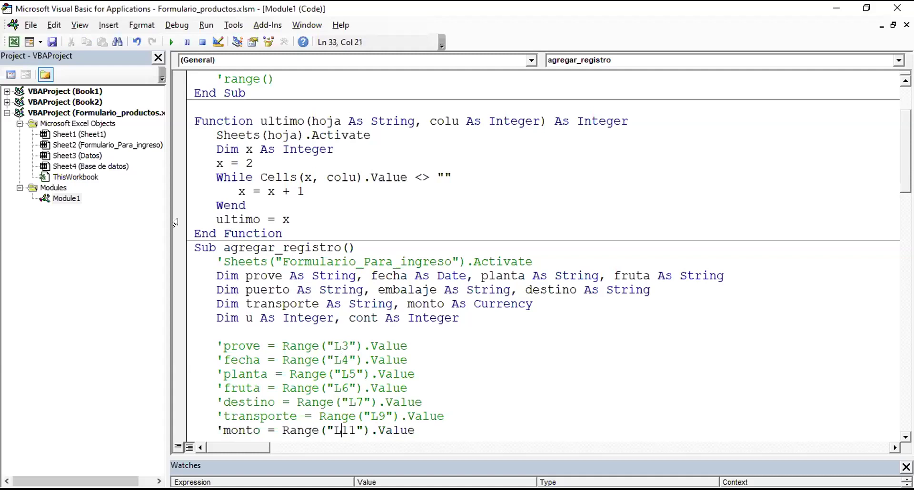
Check the link formulas down column L in Excel, then return to the commented lines in VBA.
{"action": "left_click", "coordinate": [14, 43]}
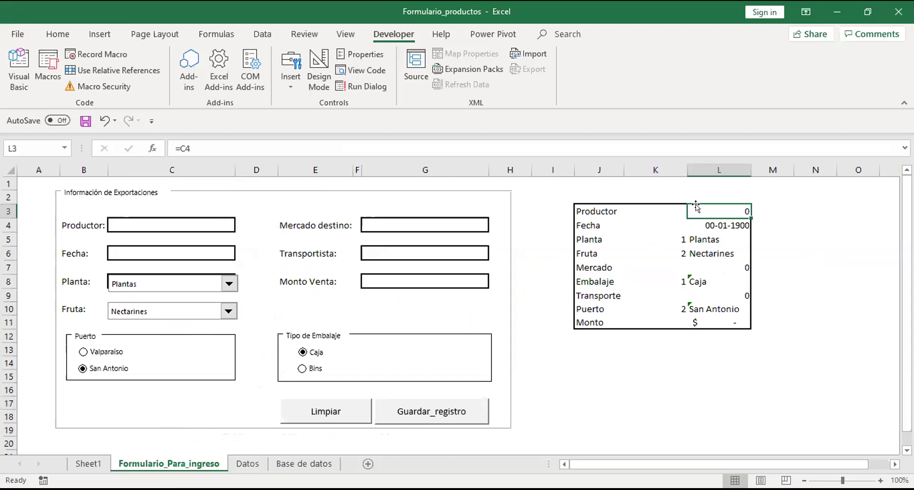
{"action": "key", "text": "Down"}
{"action": "key", "text": "Down"}
{"action": "key", "text": "Down"}
{"action": "key", "text": "Down"}
{"action": "key", "text": "Down"}
{"action": "key", "text": "Down"}
{"action": "key", "text": "Down"}
{"action": "key", "text": "Down"}
{"action": "key", "text": "Down"}
{"action": "key", "text": "Up"}
{"action": "key", "text": "Up"}
{"action": "key", "text": "Up"}
{"action": "key", "text": "Up"}
{"action": "key", "text": "Up"}
{"action": "key", "text": "Up"}
{"action": "key", "text": "Up"}
{"action": "key", "text": "Up"}
{"action": "key", "text": "Up"}
{"action": "left_click", "coordinate": [22, 72]}
{"action": "key", "text": "Down"}
{"action": "key", "text": "Down"}
{"action": "key", "text": "Down"}
{"action": "key", "text": "Down"}
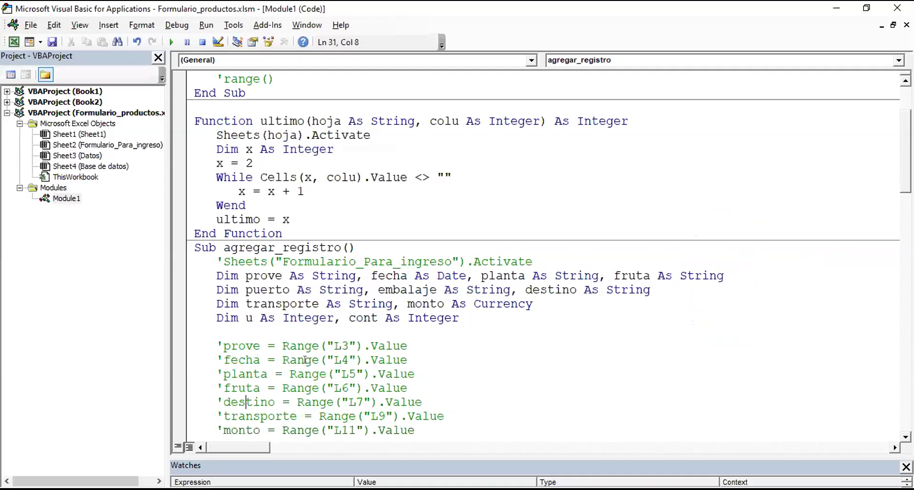
{"action": "key", "text": "Down"}
{"action": "key", "text": "Down"}
{"action": "key", "text": "Down"}
Select the nine commented value-reading lines, then go to the end of the Sheets("Base de datos").Activate line.
{"action": "key", "text": "Up"}
{"action": "key", "text": "Up"}
{"action": "key", "text": "Up"}
{"action": "key", "text": "Up"}
{"action": "key", "text": "Down"}
{"action": "key", "text": "Down"}
{"action": "key", "text": "Down"}
{"action": "key", "text": "Down"}
{"action": "key", "text": "Down"}
{"action": "key", "text": "Down"}
{"action": "key", "text": "Down"}
{"action": "key", "text": "Down"}
{"action": "key", "text": "Up"}
{"action": "key", "text": "Up"}
{"action": "key", "text": "Up"}
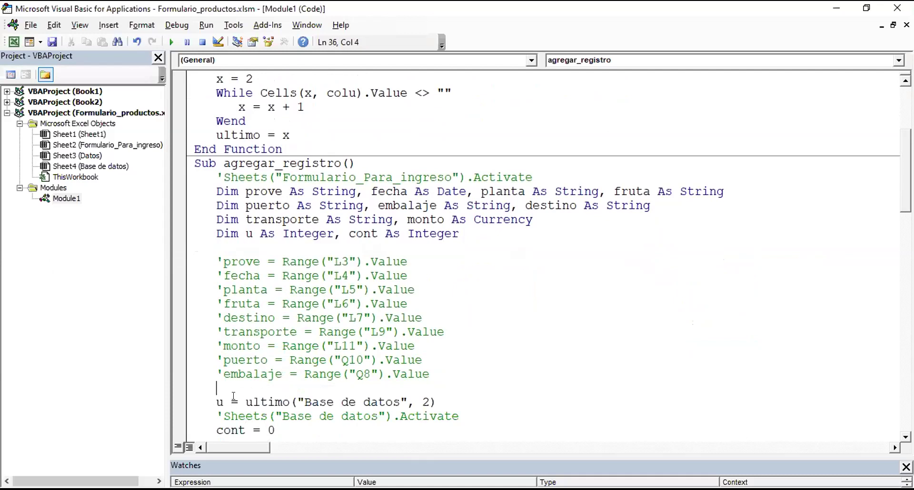
{"action": "left_click_drag", "start_coordinate": [215, 261], "coordinate": [449, 373]}
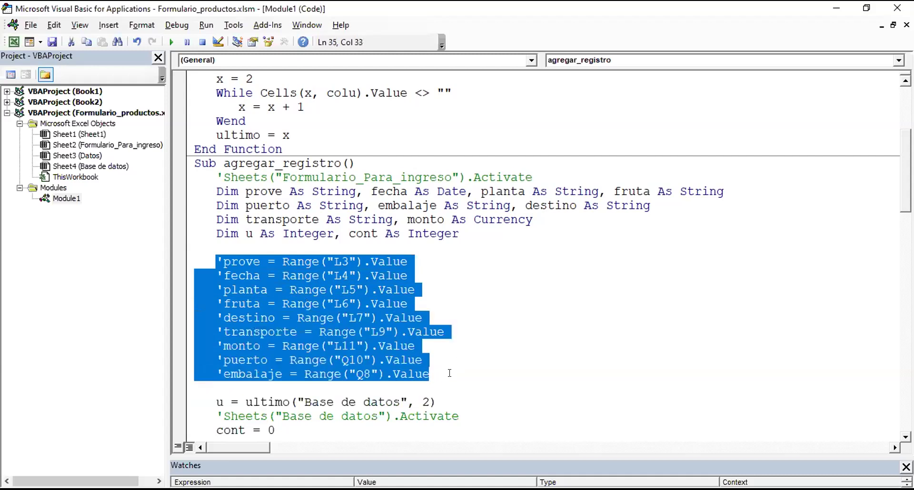
{"action": "key", "text": "Down"}
{"action": "key", "text": "Down"}
{"action": "key", "text": "Down"}
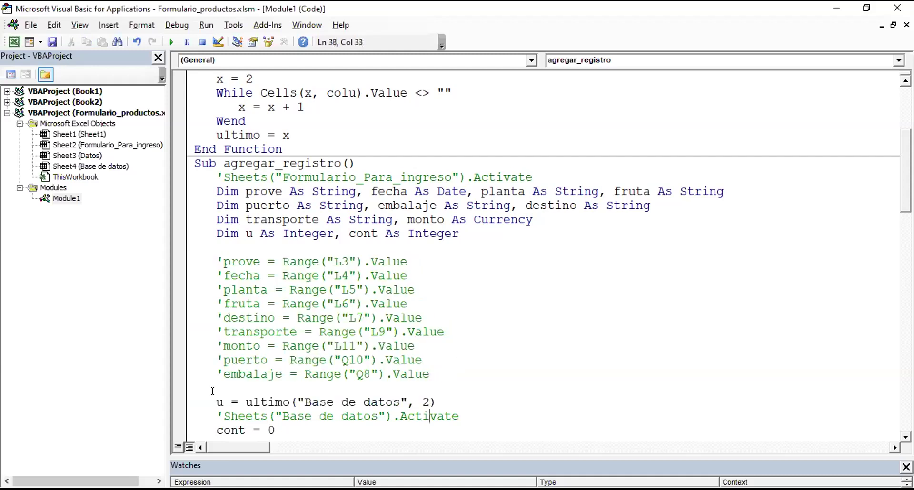
{"action": "key", "text": "Home"}
{"action": "key", "text": "Down"}
{"action": "key", "text": "Up"}
{"action": "left_click", "coordinate": [480, 397]}
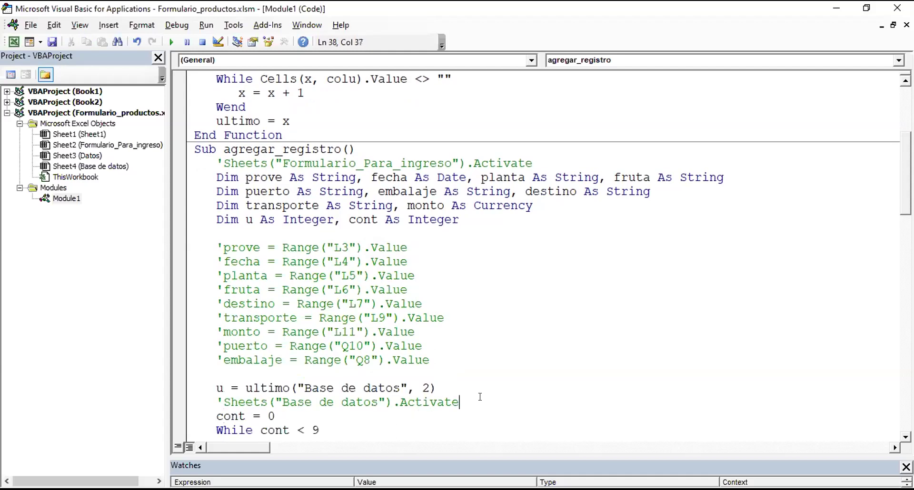
Add Range("B" & u).Value = prove below the activation line and comment it out with an apostrophe.
{"action": "key", "text": "Return"}
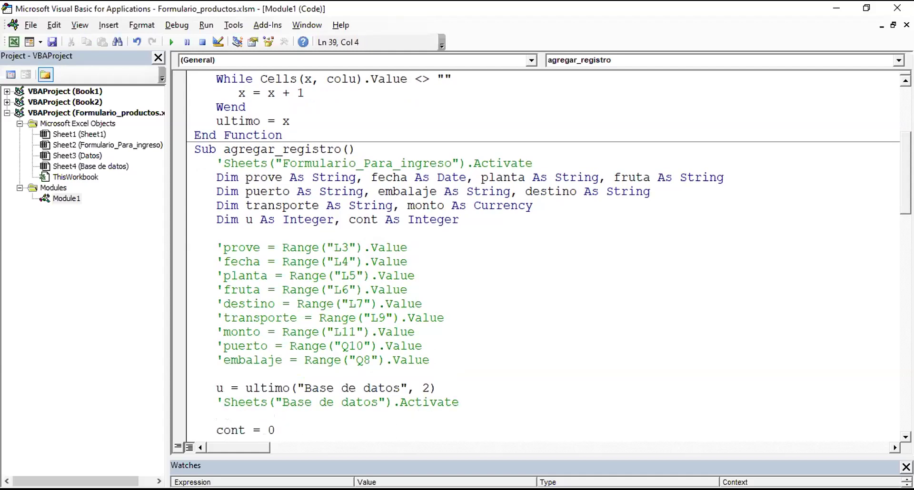
{"action": "type", "text": "range()"}
{"action": "key", "text": "Left"}
{"action": "type", "text": "\""}
{"action": "type", "text": "B\""}
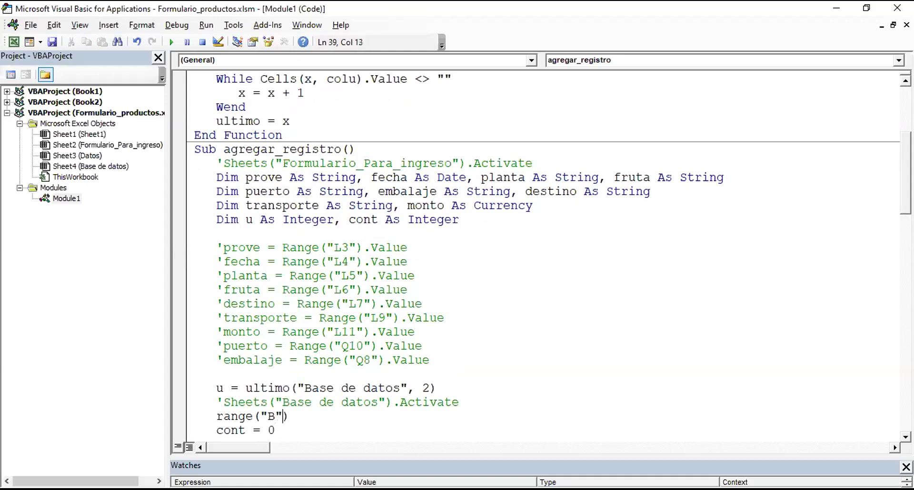
{"action": "type", "text": "&u"}
{"action": "type", "text": ".value"}
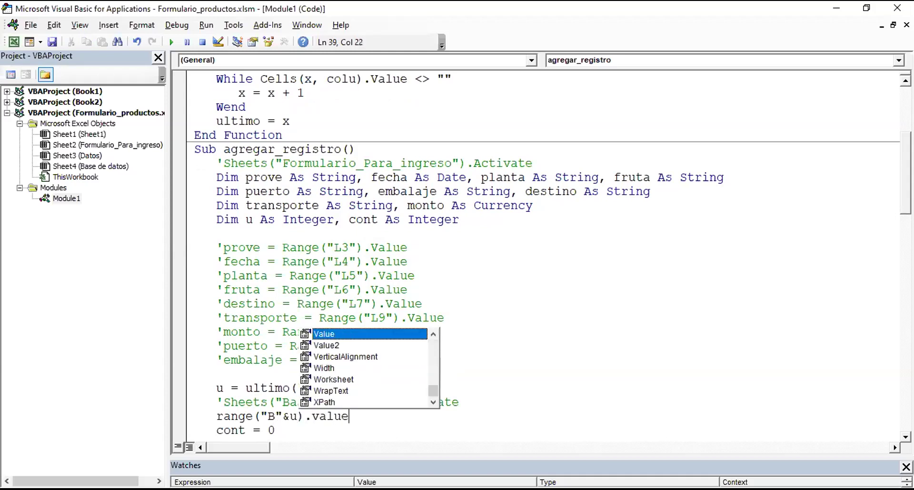
{"action": "type", "text": " = prove"}
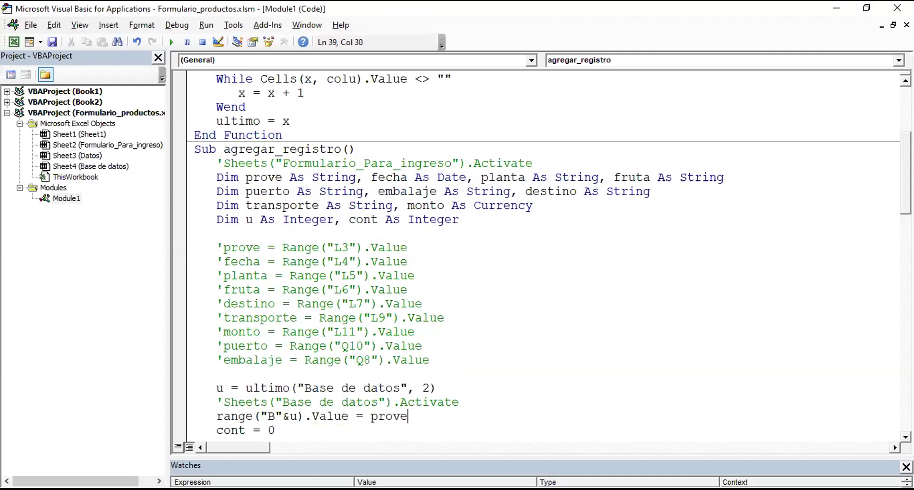
{"action": "key", "text": "Down"}
{"action": "key", "text": "Up"}
{"action": "key", "text": "Left"}
{"action": "key", "text": "Left"}
{"action": "key", "text": "Left"}
{"action": "key", "text": "Left"}
{"action": "key", "text": "Left"}
{"action": "key", "text": "Left"}
{"action": "key", "text": "Left"}
{"action": "type", "text": "'"}
{"action": "key", "text": "Down"}
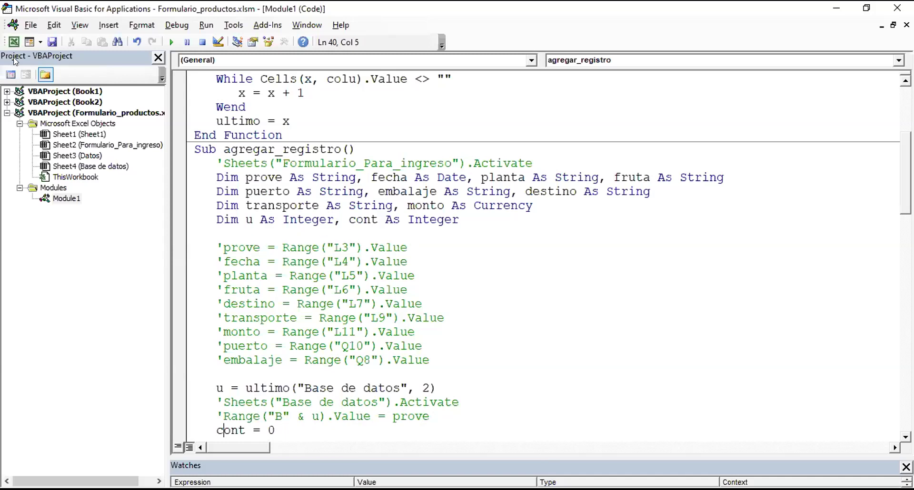
{"action": "left_click", "coordinate": [14, 42]}
{"action": "left_click", "coordinate": [295, 410]}
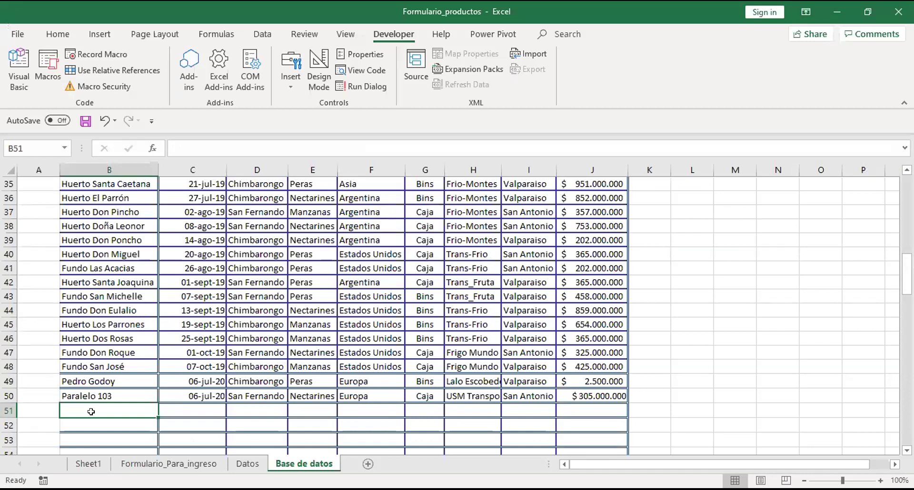
{"action": "left_click", "coordinate": [168, 464]}
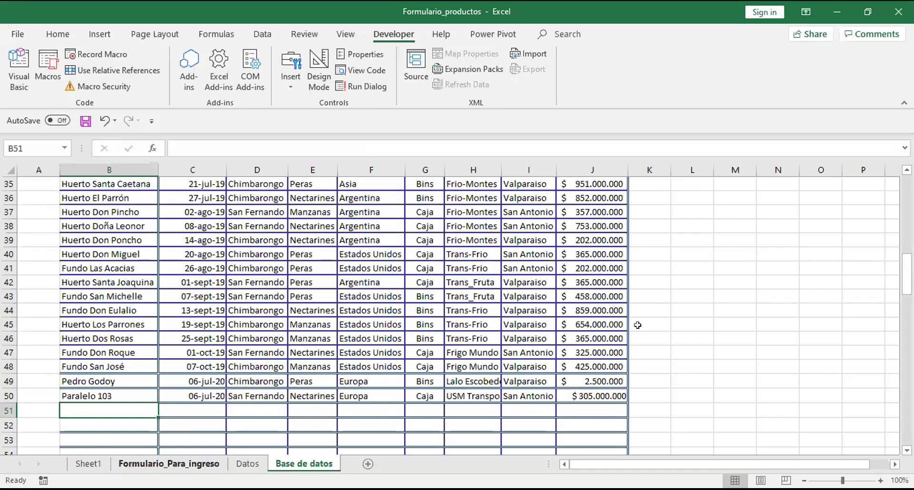
{"action": "left_click", "coordinate": [722, 224]}
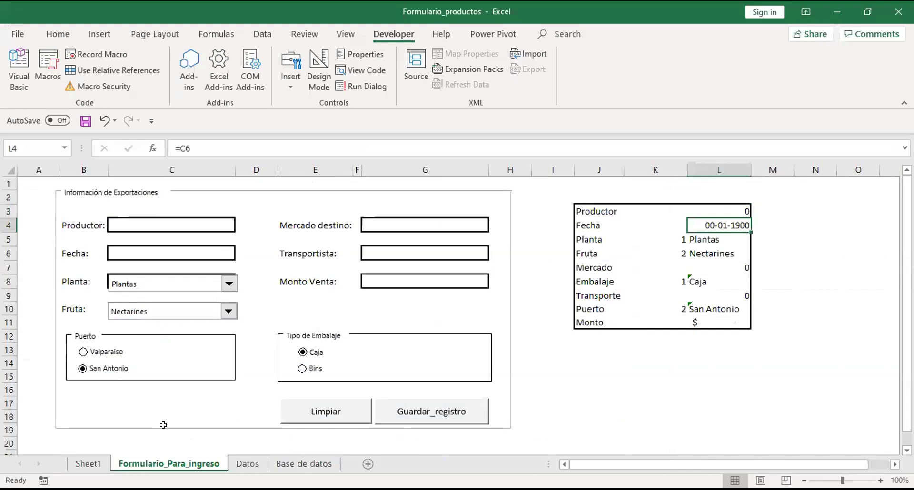
{"action": "left_click", "coordinate": [258, 465]}
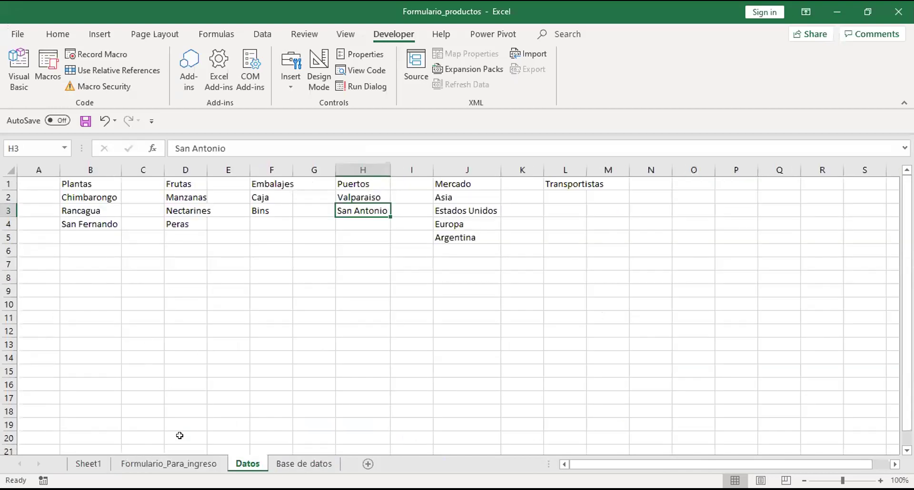
{"action": "left_click", "coordinate": [293, 465]}
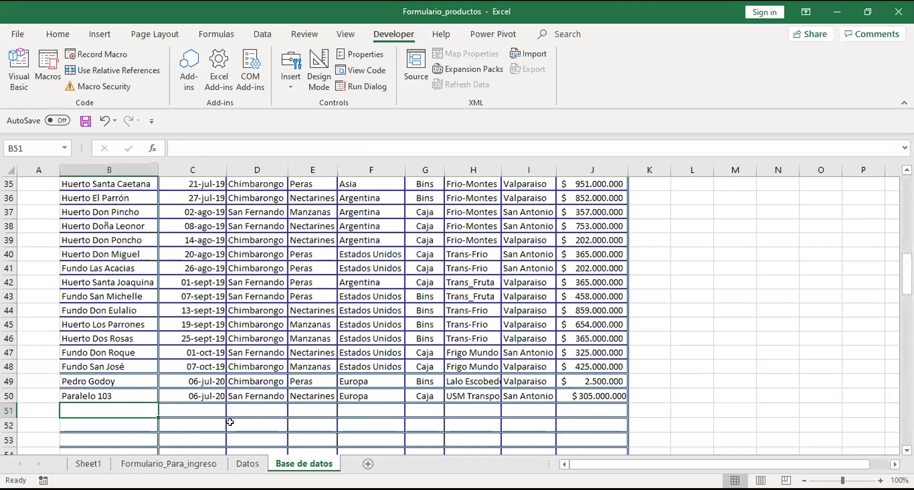
{"action": "left_click", "coordinate": [196, 411]}
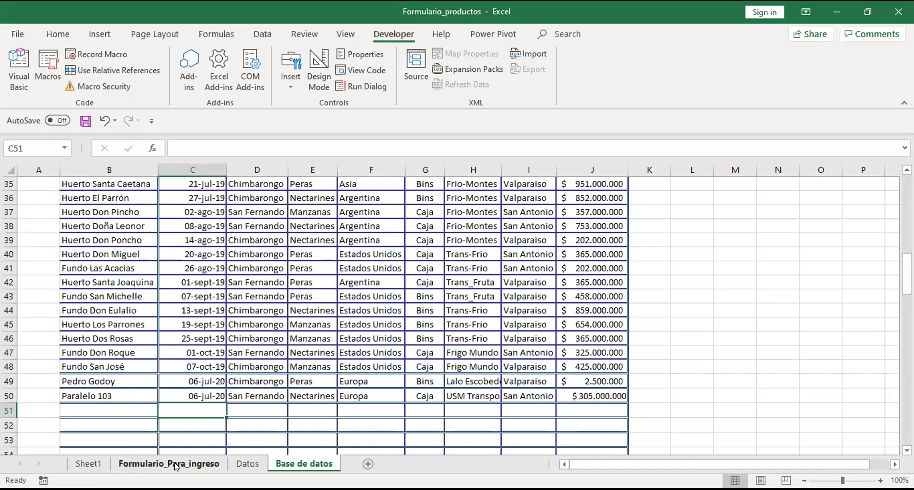
{"action": "left_click", "coordinate": [19, 69]}
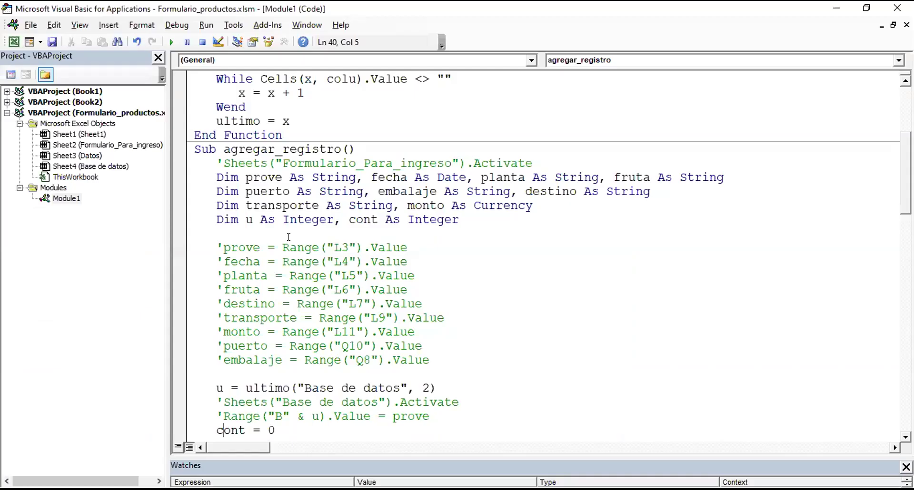
{"action": "key", "text": "Up"}
{"action": "key", "text": "Up"}
{"action": "key", "text": "Up"}
{"action": "key", "text": "Up"}
{"action": "key", "text": "Down"}
{"action": "key", "text": "Down"}
{"action": "key", "text": "Down"}
{"action": "key", "text": "Down"}
{"action": "key", "text": "Down"}
{"action": "key", "text": "Down"}
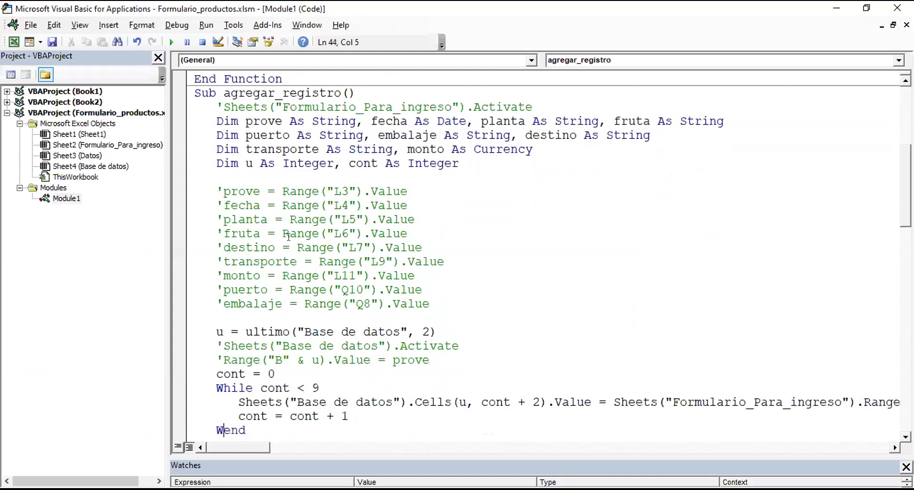
{"action": "key", "text": "Down"}
{"action": "key", "text": "Down"}
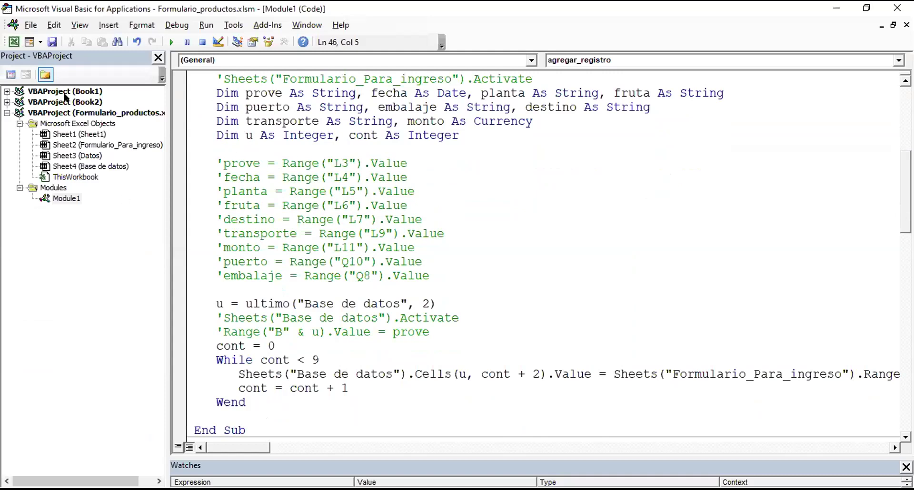
{"action": "left_click", "coordinate": [14, 49]}
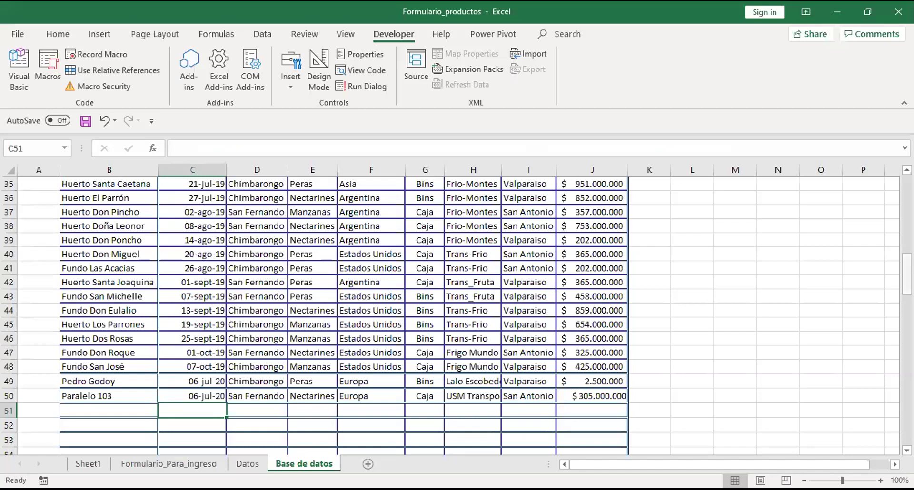
{"action": "scroll", "coordinate": [892, 184], "scroll_direction": "up", "scroll_amount": 11}
{"action": "left_click", "coordinate": [892, 184]}
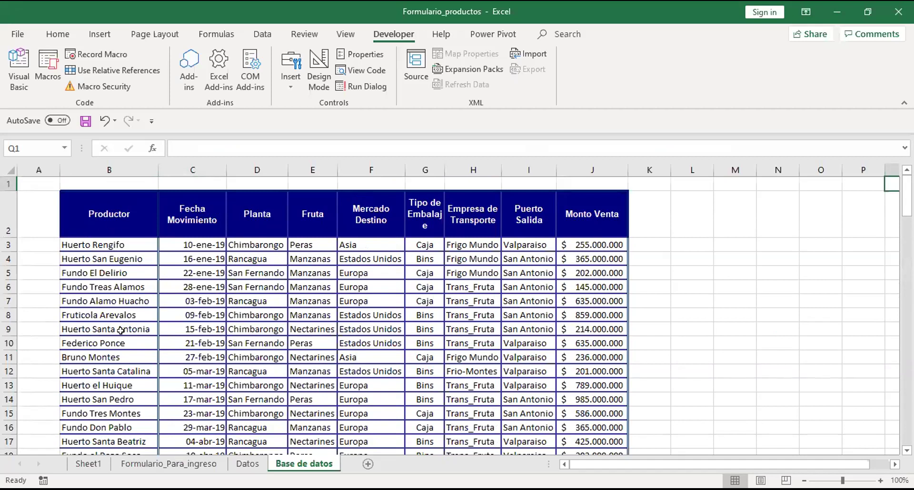
{"action": "left_click", "coordinate": [176, 462]}
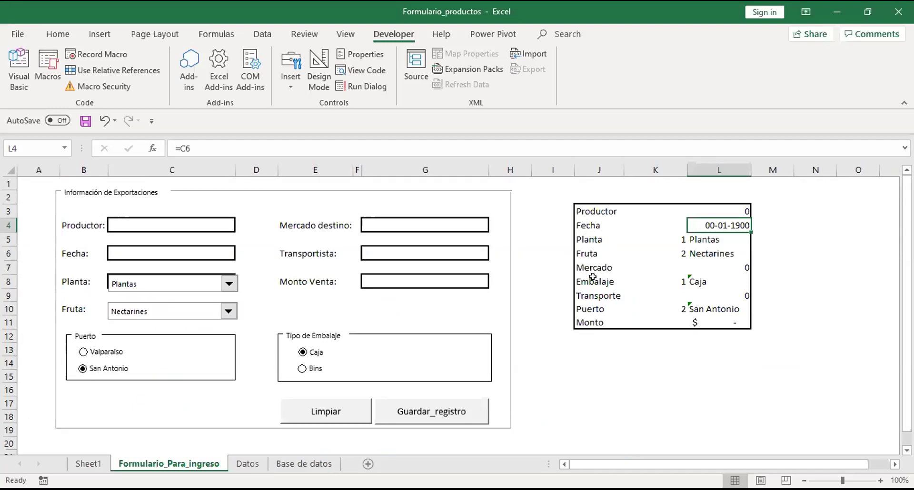
{"action": "left_click", "coordinate": [292, 465]}
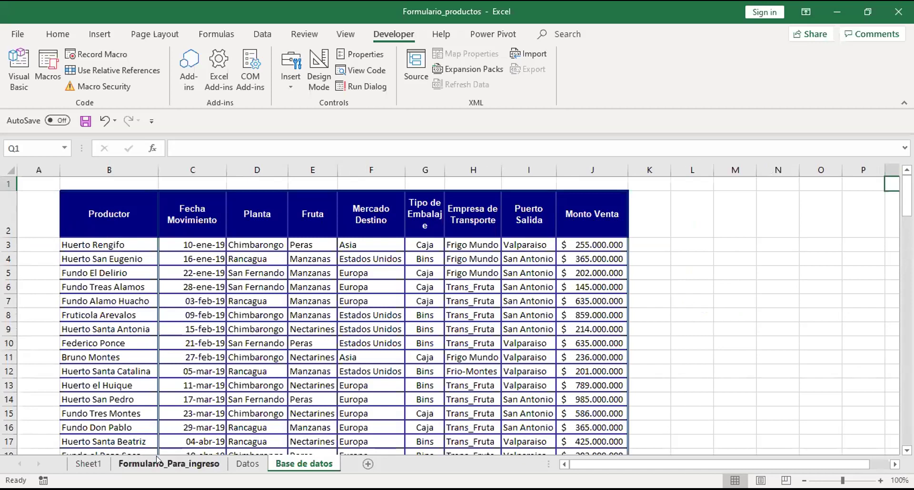
{"action": "left_click", "coordinate": [157, 460]}
{"action": "left_click", "coordinate": [13, 64]}
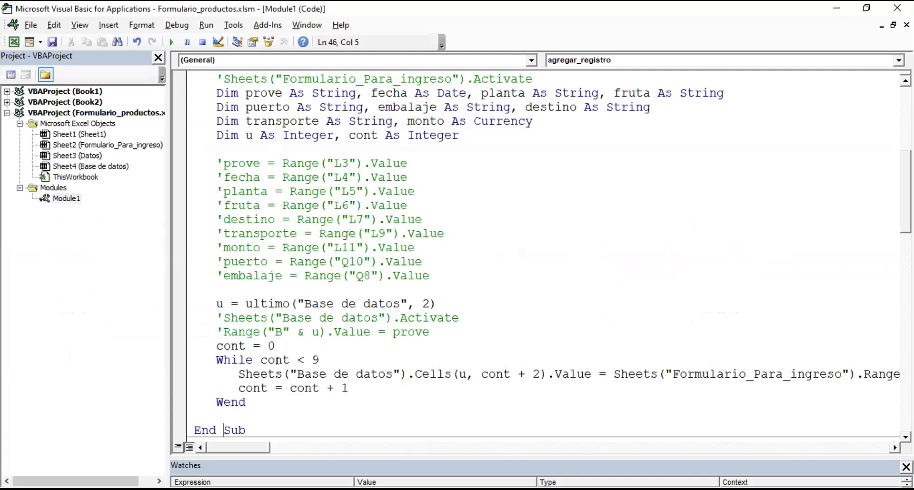
{"action": "left_click", "coordinate": [327, 374]}
{"action": "key", "text": "Right"}
{"action": "key", "text": "Right"}
{"action": "key", "text": "Right"}
{"action": "key", "text": "Right"}
{"action": "key", "text": "Right"}
{"action": "key", "text": "Right"}
{"action": "key", "text": "Right"}
{"action": "key", "text": "Right"}
{"action": "left_click", "coordinate": [325, 374]}
{"action": "left_click", "coordinate": [9, 39]}
{"action": "left_click", "coordinate": [292, 465]}
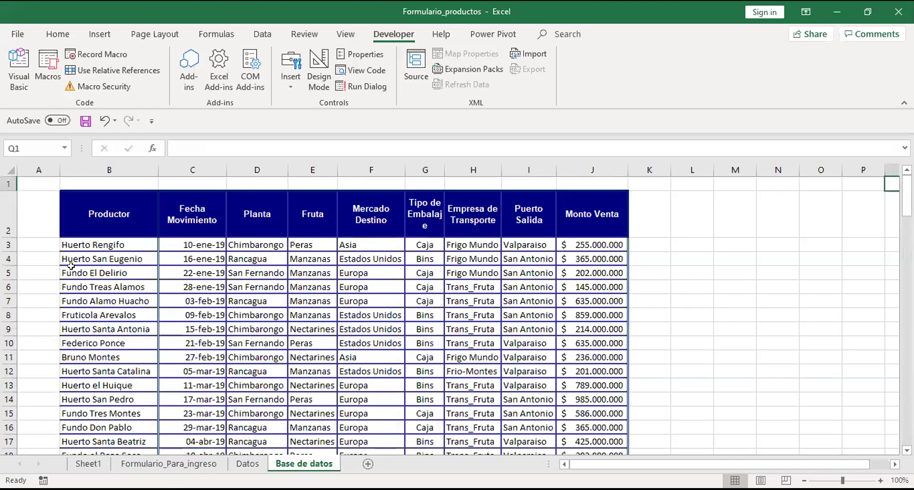
{"action": "left_click", "coordinate": [93, 163]}
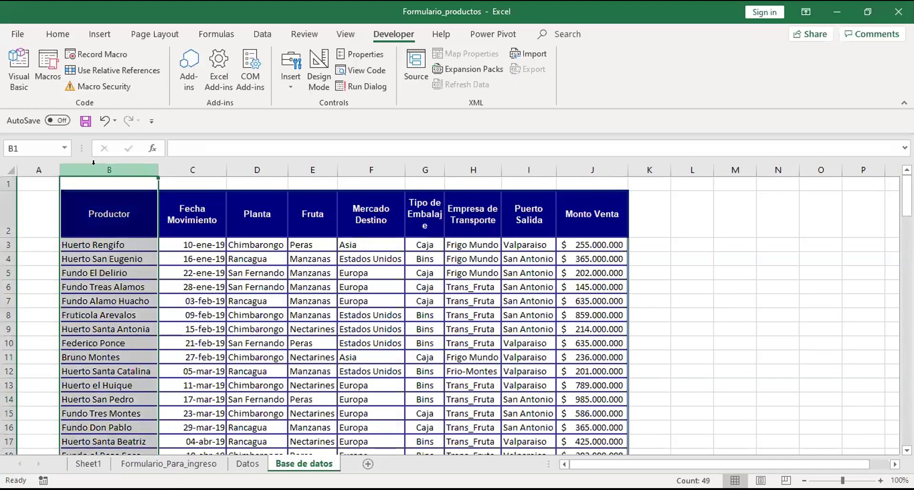
{"action": "key", "text": "Down"}
{"action": "key", "text": "Down"}
{"action": "key", "text": "Down"}
{"action": "key", "text": "Down"}
{"action": "key", "text": "Down"}
{"action": "key", "text": "Down"}
{"action": "key", "text": "Down"}
{"action": "key", "text": "Down"}
{"action": "key", "text": "Down"}
{"action": "key", "text": "Down"}
{"action": "key", "text": "Down"}
{"action": "key", "text": "Down"}
{"action": "key", "text": "Down"}
{"action": "key", "text": "Down"}
{"action": "key", "text": "Down"}
{"action": "key", "text": "Down"}
{"action": "key", "text": "Down"}
{"action": "key", "text": "Down"}
{"action": "key", "text": "Down"}
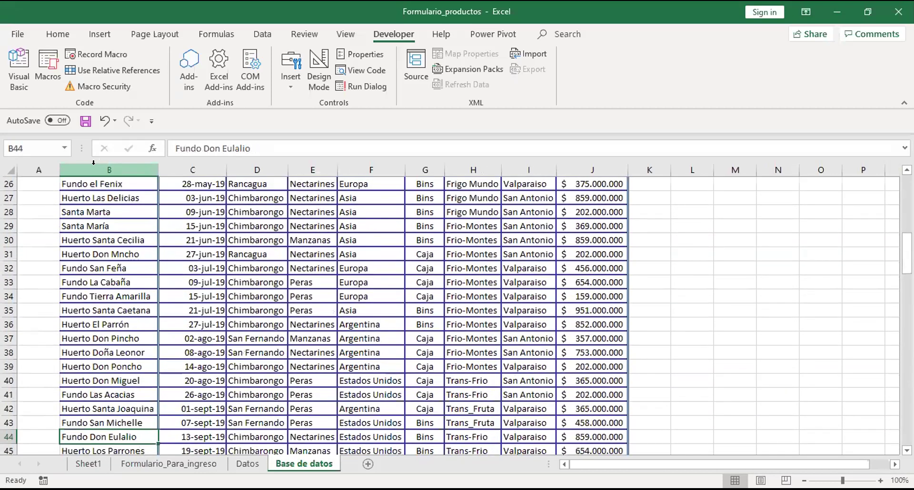
{"action": "left_click", "coordinate": [169, 464]}
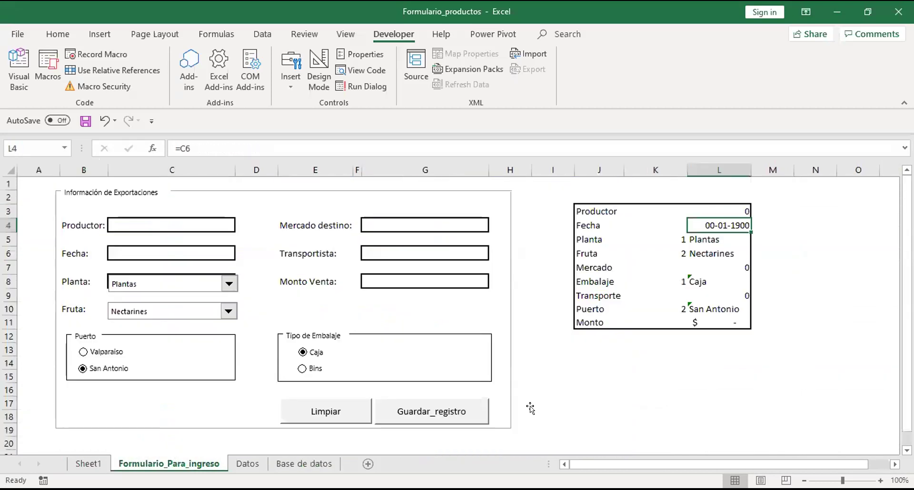
{"action": "left_click", "coordinate": [19, 67]}
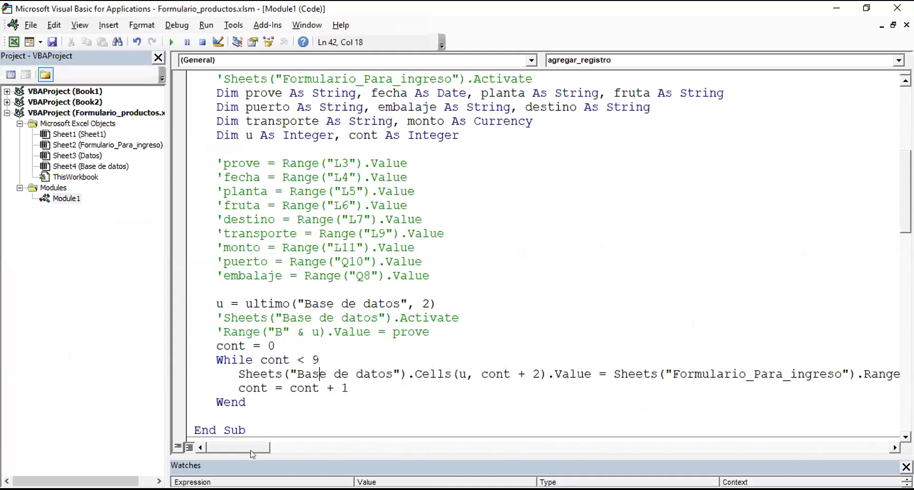
Inspect the form's Productor summary cell formula, then the macro's copy line.
{"action": "left_click_drag", "start_coordinate": [253, 448], "coordinate": [261, 447]}
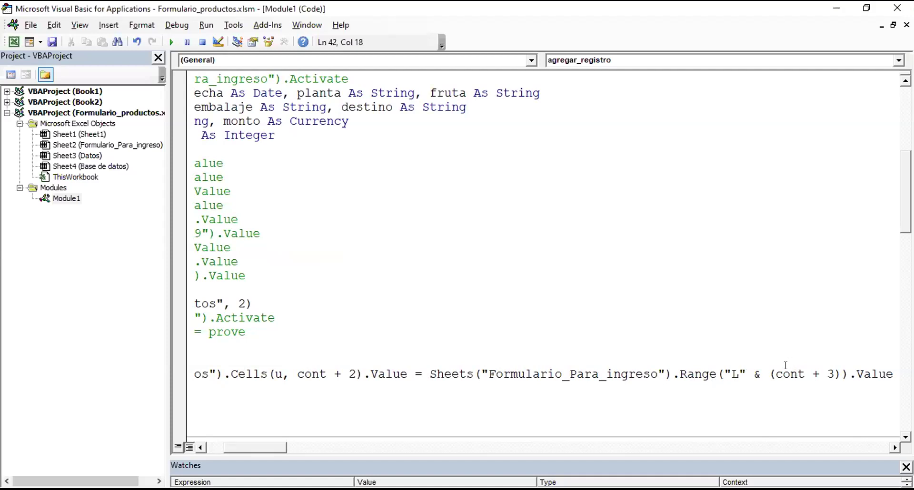
{"action": "left_click", "coordinate": [14, 42]}
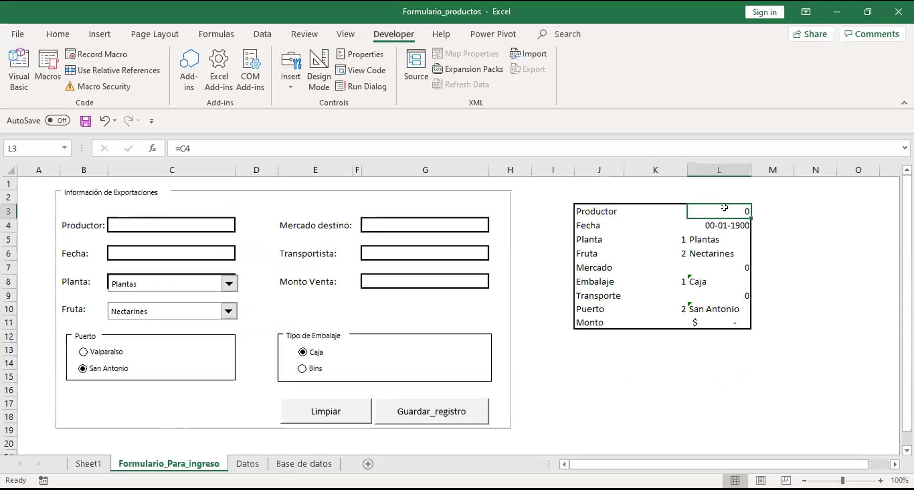
{"action": "key", "text": "Down"}
{"action": "key", "text": "Down"}
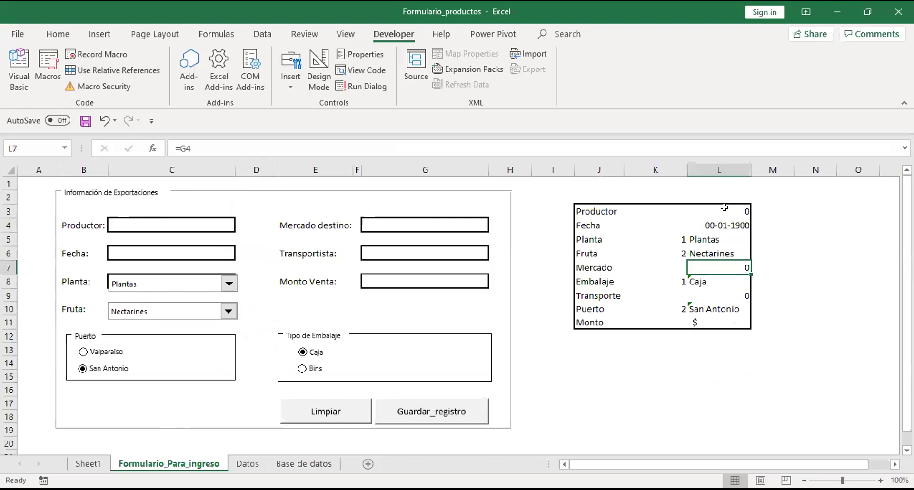
{"action": "left_click", "coordinate": [715, 210]}
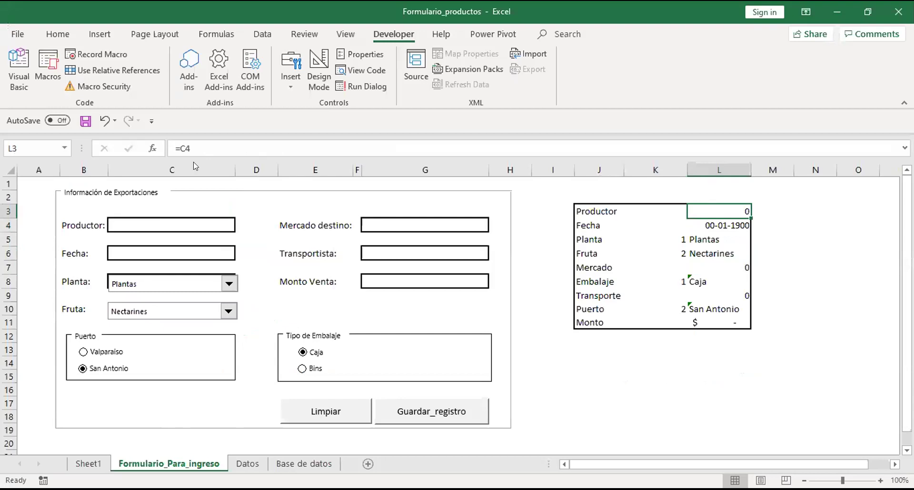
{"action": "left_click", "coordinate": [19, 67]}
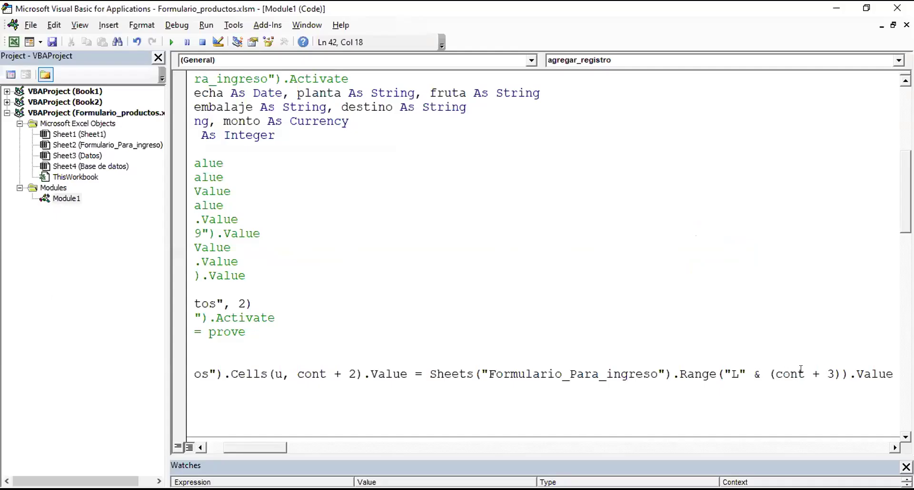
{"action": "key", "text": "Left"}
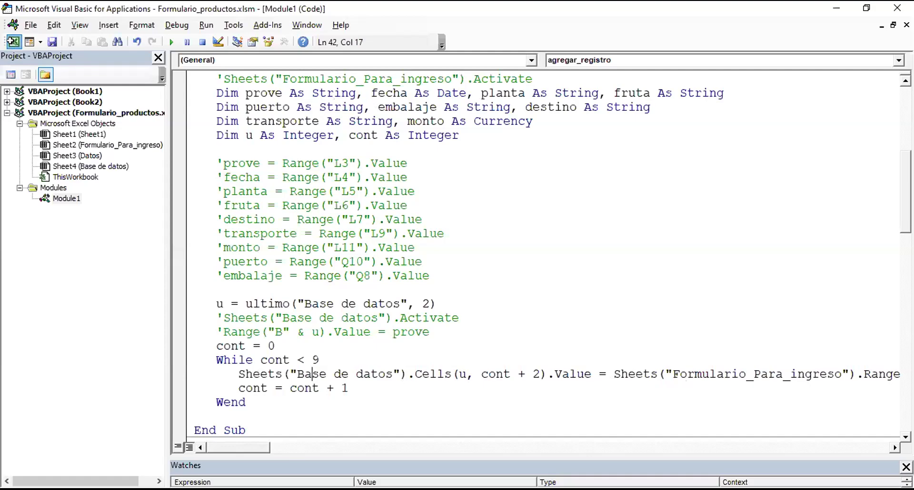
Select date column C on the Base de datos sheet and compare it with the macro code.
{"action": "left_click", "coordinate": [13, 41]}
{"action": "left_click", "coordinate": [311, 463]}
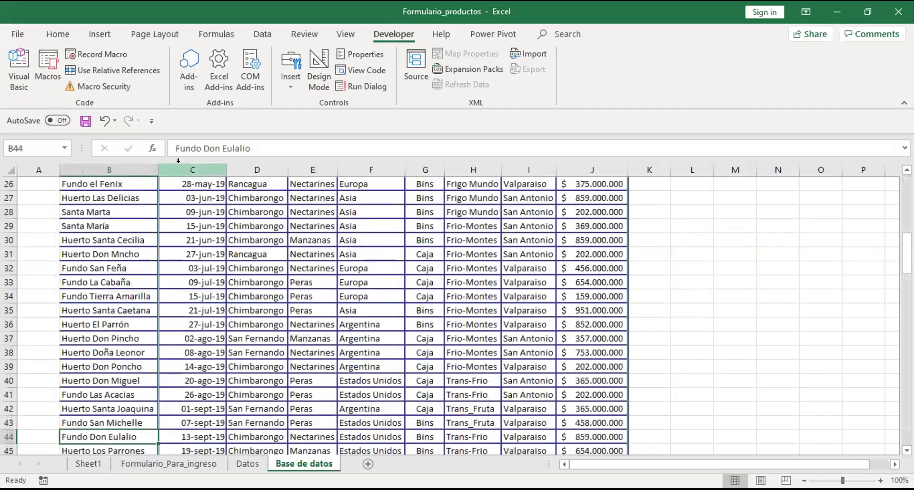
{"action": "left_click", "coordinate": [178, 161]}
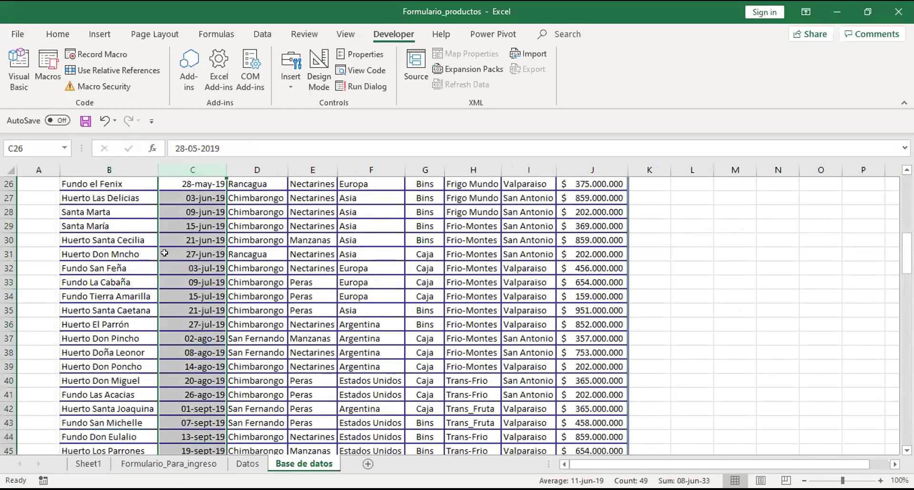
{"action": "left_click", "coordinate": [15, 72]}
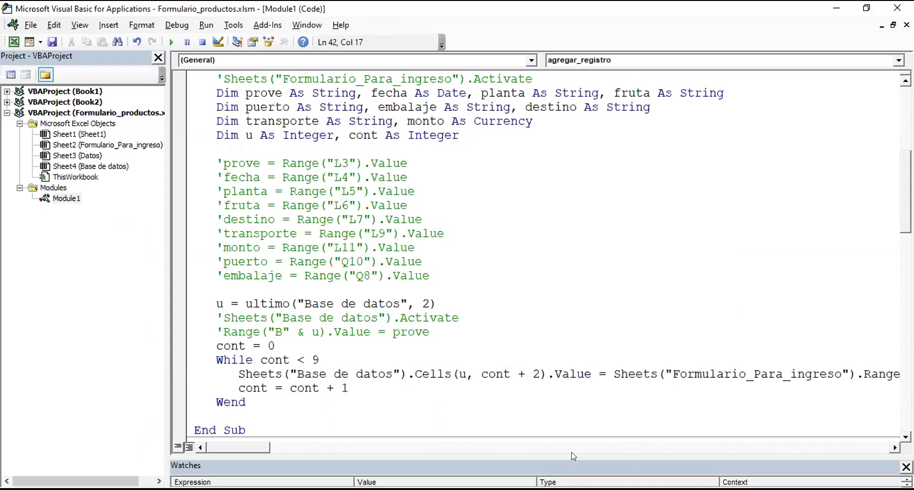
{"action": "scroll", "coordinate": [696, 409], "scroll_direction": "right", "scroll_amount": 3}
{"action": "scroll", "coordinate": [696, 409], "scroll_direction": "right", "scroll_amount": 3}
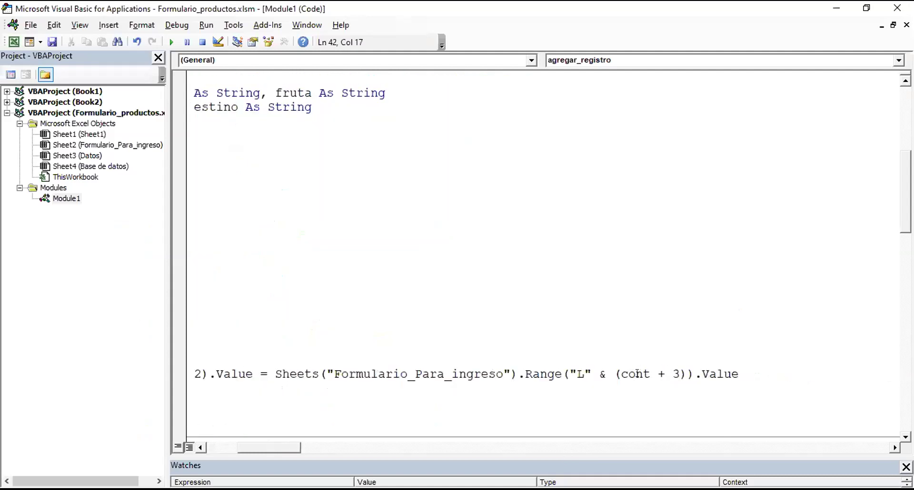
{"action": "left_click", "coordinate": [8, 40]}
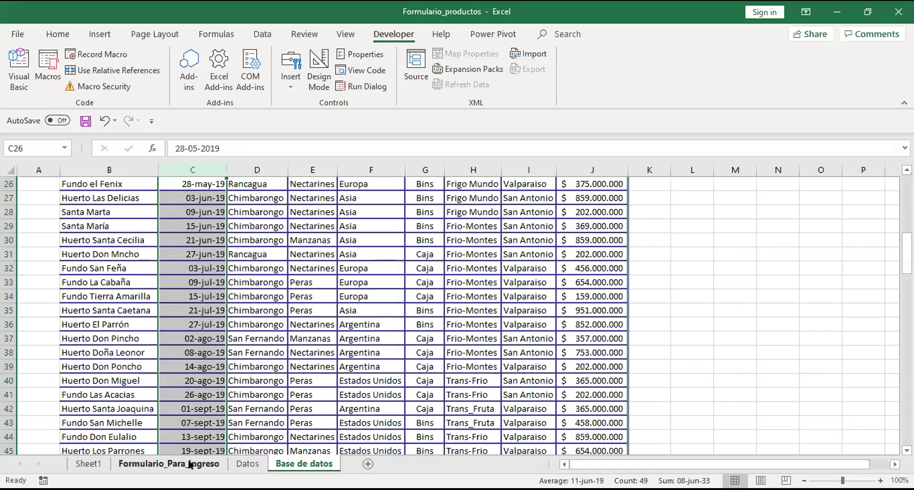
Step through the L3:L11 summary cell formulas on Formulario_Para_ingreso, including Fecha, Productor and Embalaje.
{"action": "left_click", "coordinate": [189, 463]}
{"action": "left_click", "coordinate": [721, 223]}
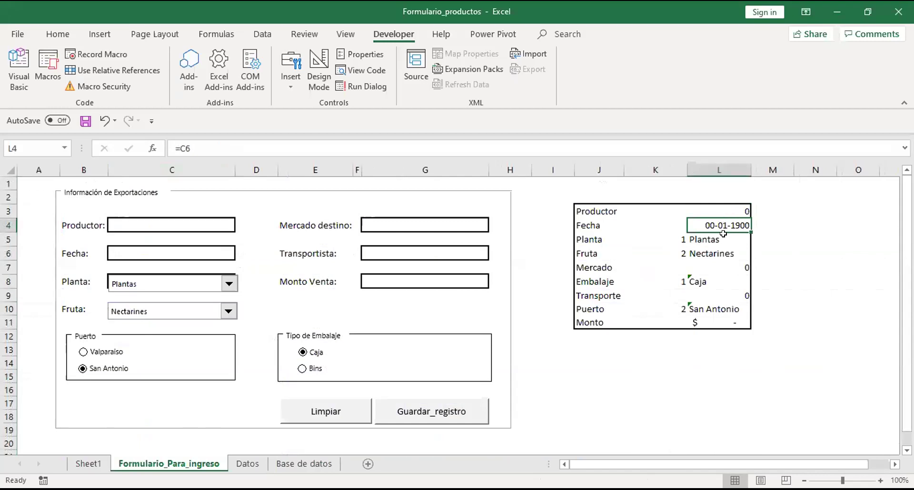
{"action": "key", "text": "Up"}
{"action": "key", "text": "Down"}
{"action": "key", "text": "Down"}
{"action": "key", "text": "Down"}
{"action": "key", "text": "Down"}
{"action": "key", "text": "Up"}
{"action": "key", "text": "Up"}
{"action": "key", "text": "Up"}
{"action": "key", "text": "Up"}
{"action": "key", "text": "Down"}
{"action": "key", "text": "Down"}
{"action": "key", "text": "Down"}
{"action": "key", "text": "Down"}
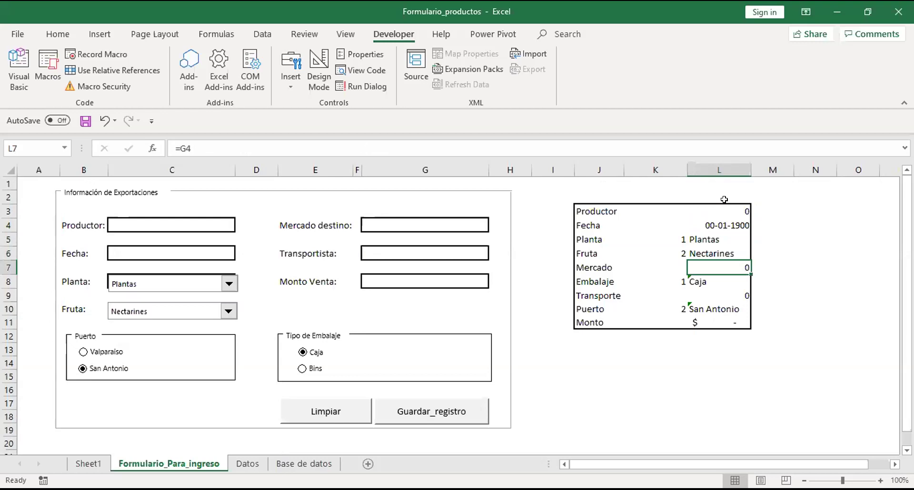
{"action": "key", "text": "Up"}
{"action": "key", "text": "Up"}
{"action": "key", "text": "Up"}
{"action": "key", "text": "Up"}
{"action": "key", "text": "Down"}
{"action": "key", "text": "Down"}
{"action": "key", "text": "Down"}
{"action": "key", "text": "Down"}
{"action": "key", "text": "Down"}
{"action": "key", "text": "Down"}
{"action": "key", "text": "Down"}
{"action": "key", "text": "Up"}
{"action": "key", "text": "Up"}
{"action": "key", "text": "Up"}
{"action": "key", "text": "Up"}
{"action": "key", "text": "Up"}
{"action": "key", "text": "Up"}
{"action": "key", "text": "Up"}
{"action": "key", "text": "Up"}
{"action": "key", "text": "Down"}
{"action": "key", "text": "Down"}
{"action": "key", "text": "Down"}
{"action": "key", "text": "Down"}
{"action": "key", "text": "Down"}
{"action": "key", "text": "Down"}
{"action": "key", "text": "Down"}
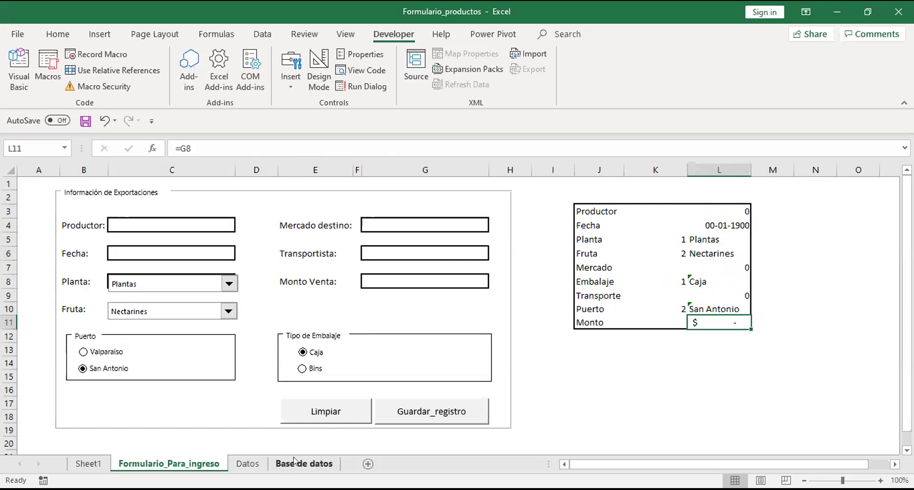
On Base de datos, move to empty row 51 below the last record and across toward column I.
{"action": "left_click", "coordinate": [304, 464]}
{"action": "left_click", "coordinate": [137, 417]}
{"action": "key", "text": "Down"}
{"action": "key", "text": "Down"}
{"action": "key", "text": "Down"}
{"action": "key", "text": "Down"}
{"action": "key", "text": "Down"}
{"action": "key", "text": "Down"}
{"action": "key", "text": "Down"}
{"action": "key", "text": "Down"}
{"action": "key", "text": "Down"}
{"action": "key", "text": "Down"}
{"action": "key", "text": "Up"}
{"action": "key", "text": "Up"}
{"action": "key", "text": "Up"}
{"action": "key", "text": "Down"}
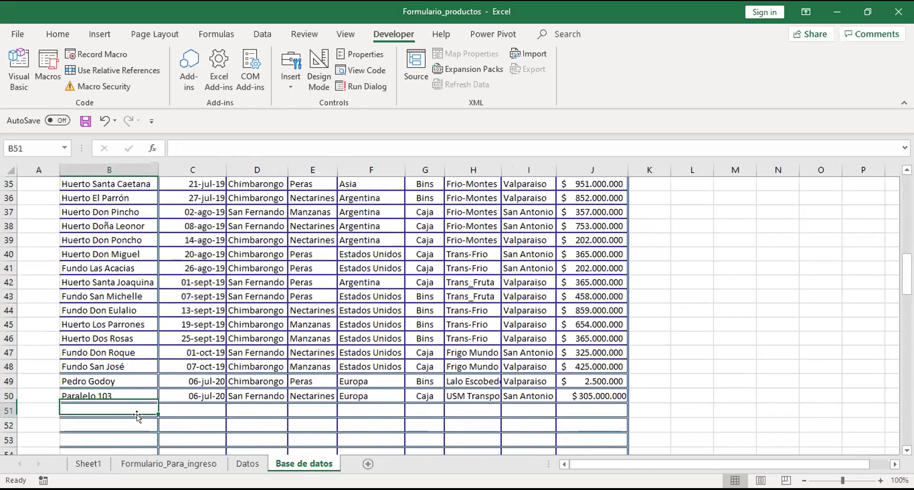
{"action": "key", "text": "Right"}
{"action": "key", "text": "Right"}
{"action": "key", "text": "Right"}
{"action": "key", "text": "Right"}
{"action": "key", "text": "Right"}
{"action": "key", "text": "Right"}
{"action": "key", "text": "Right"}
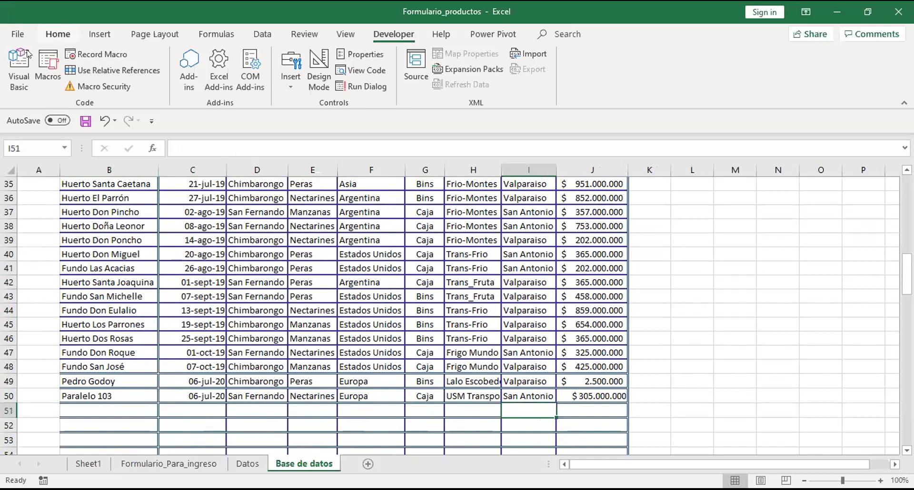
Inspect the copy line's cont + 2 column offset and its Range("L" & (cont + 3)) source.
{"action": "left_click", "coordinate": [19, 67]}
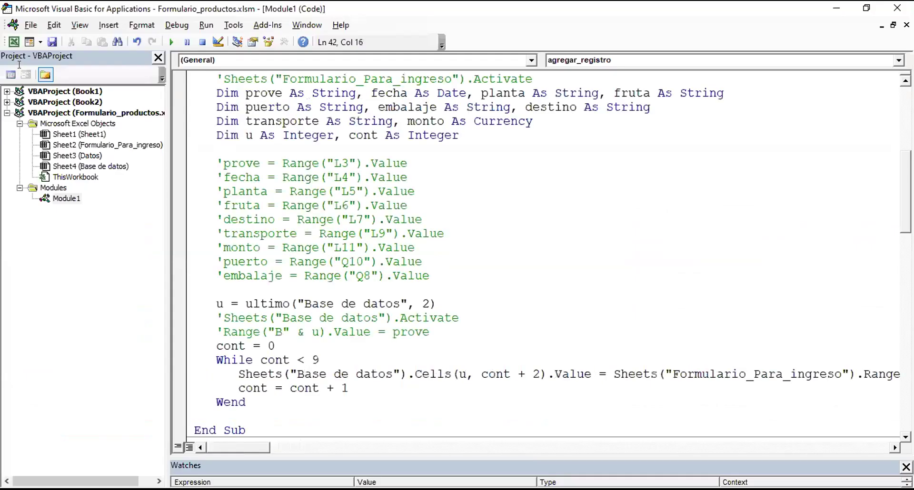
{"action": "left_click_drag", "start_coordinate": [481, 374], "coordinate": [541, 375]}
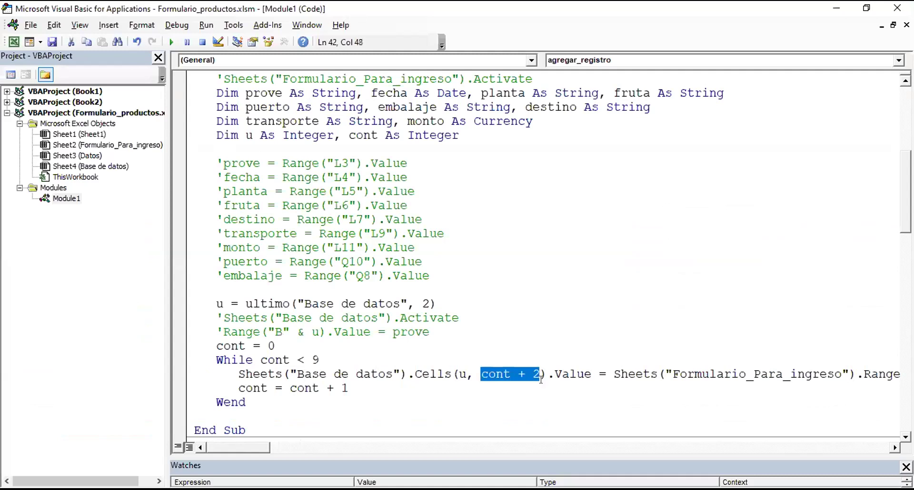
{"action": "key", "text": "Right"}
{"action": "key", "text": "Right"}
{"action": "key", "text": "ctrl+Right"}
{"action": "key", "text": "ctrl+Right"}
{"action": "key", "text": "ctrl+Right"}
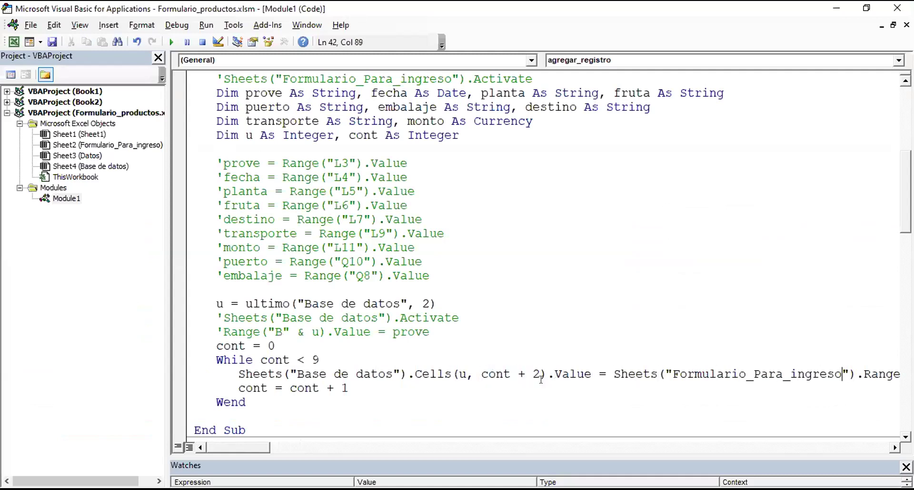
{"action": "key", "text": "ctrl+Right"}
{"action": "key", "text": "ctrl+Right"}
{"action": "key", "text": "ctrl+Right"}
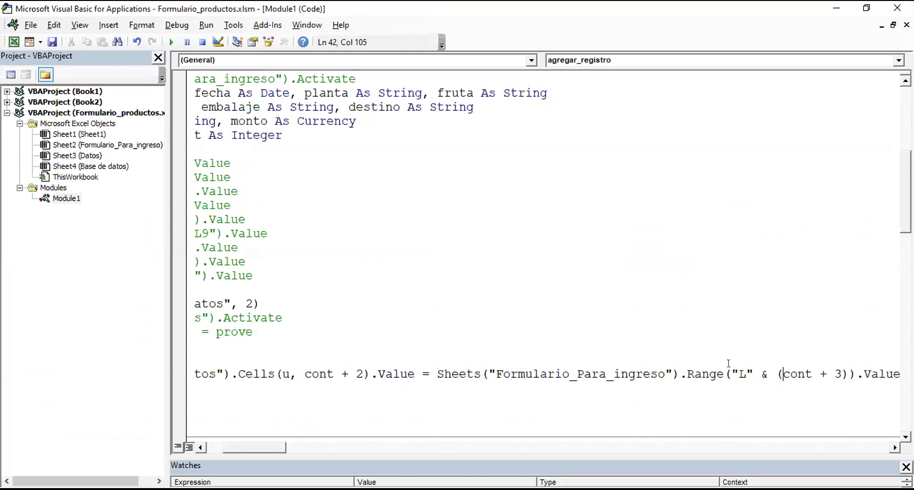
{"action": "double_click", "coordinate": [735, 366]}
{"action": "key", "text": "ctrl+Right"}
{"action": "key", "text": "Right"}
{"action": "key", "text": "Right"}
{"action": "key", "text": "Right"}
{"action": "key", "text": "Left"}
Add the line cont = cont + 1 below the copy statement.
{"action": "key", "text": "End"}
{"action": "key", "text": "Return"}
{"action": "type", "text": "cont = cont + 1"}
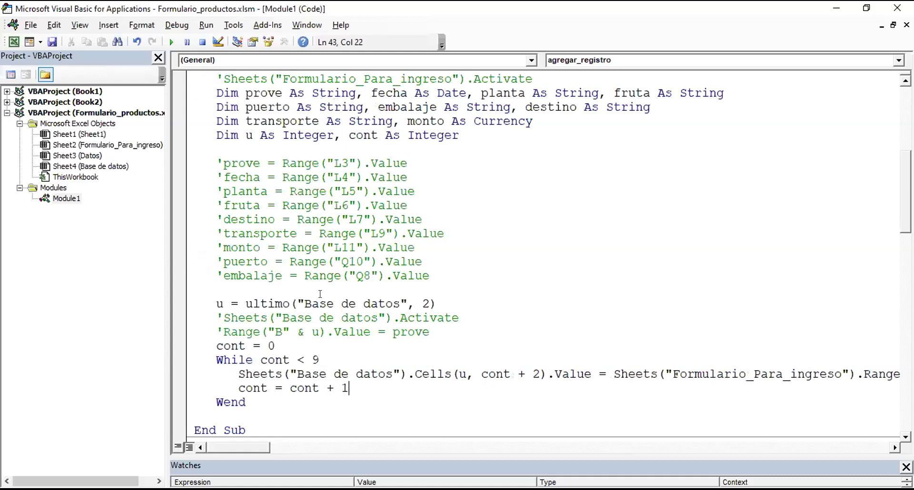
Back on Formulario_Para_ingreso, check L3's =C4 formula and the summary cells below it.
{"action": "left_click", "coordinate": [14, 42]}
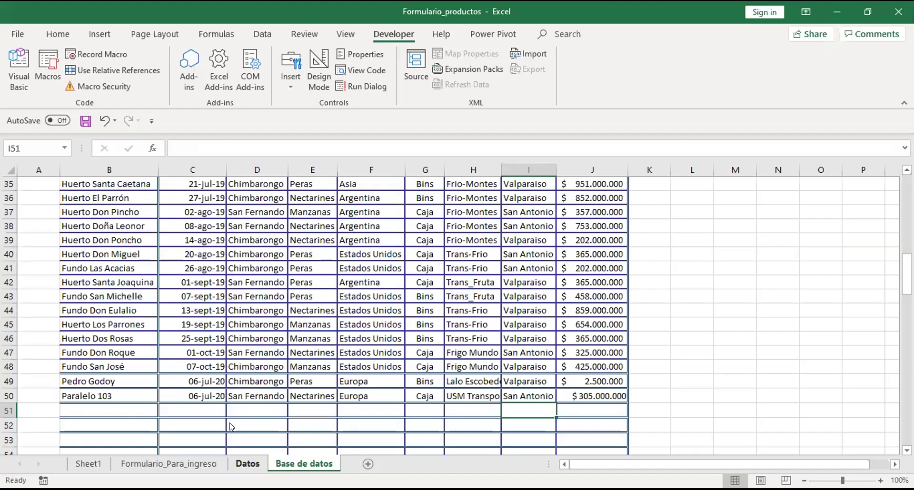
{"action": "left_click", "coordinate": [208, 465]}
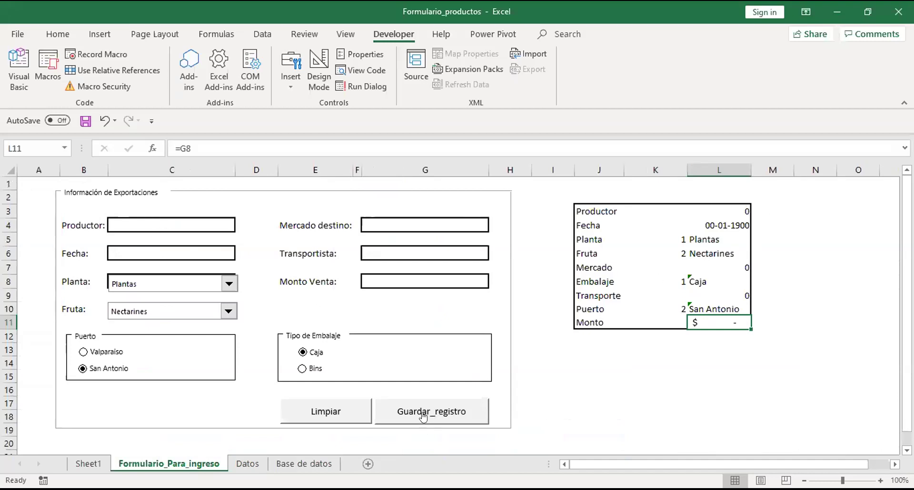
{"action": "double_click", "coordinate": [717, 209]}
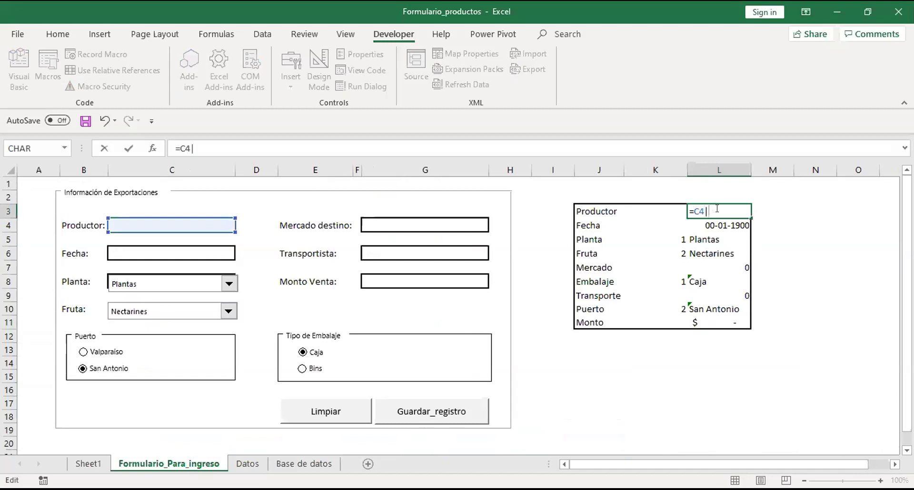
{"action": "key", "text": "Escape"}
{"action": "key", "text": "Down"}
{"action": "key", "text": "Down"}
{"action": "key", "text": "Down"}
{"action": "key", "text": "Down"}
{"action": "key", "text": "Down"}
{"action": "key", "text": "Down"}
{"action": "key", "text": "Down"}
{"action": "key", "text": "Down"}
{"action": "key", "text": "Down"}
{"action": "key", "text": "Down"}
{"action": "key", "text": "Down"}
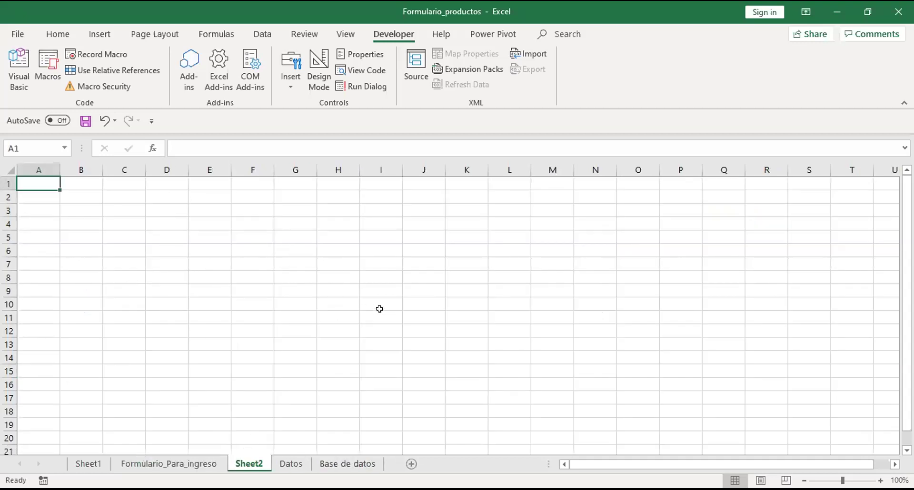
Apply a solid white Pattern Style fill to every cell on Sheet2 via Format Cells.
{"action": "left_click", "coordinate": [4, 165]}
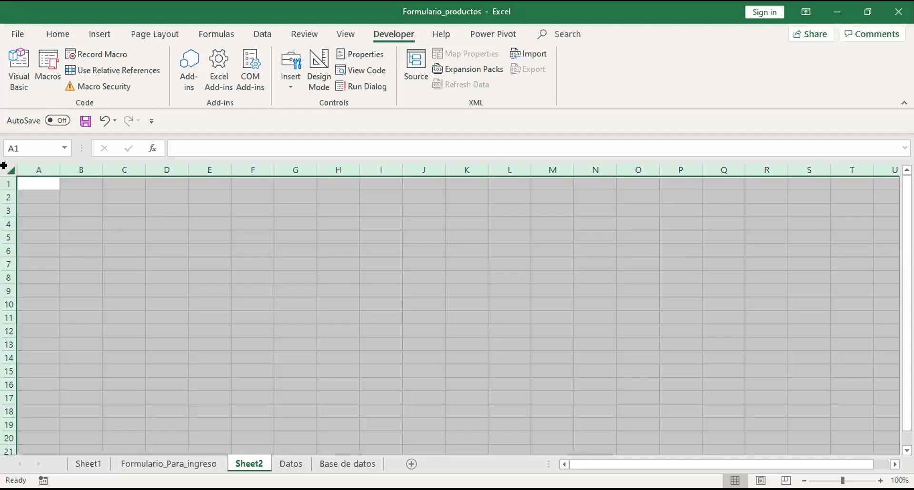
{"action": "key", "text": "ctrl+1"}
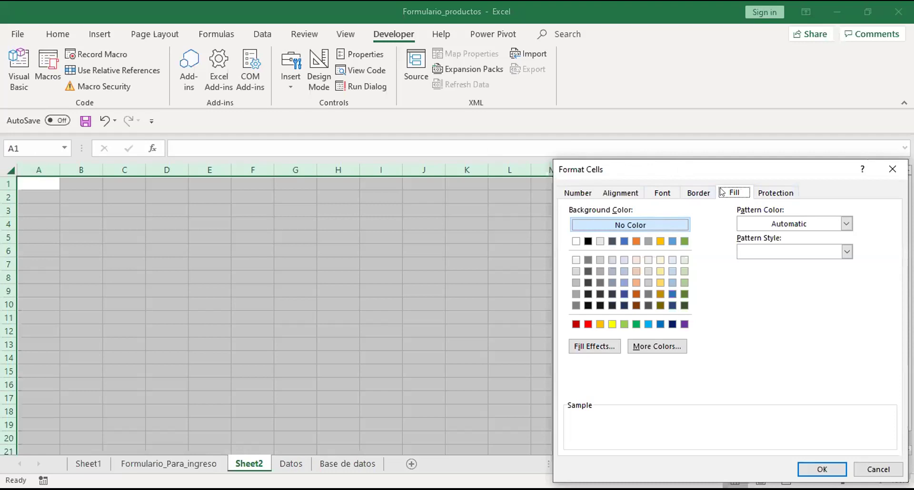
{"action": "left_click", "coordinate": [846, 252]}
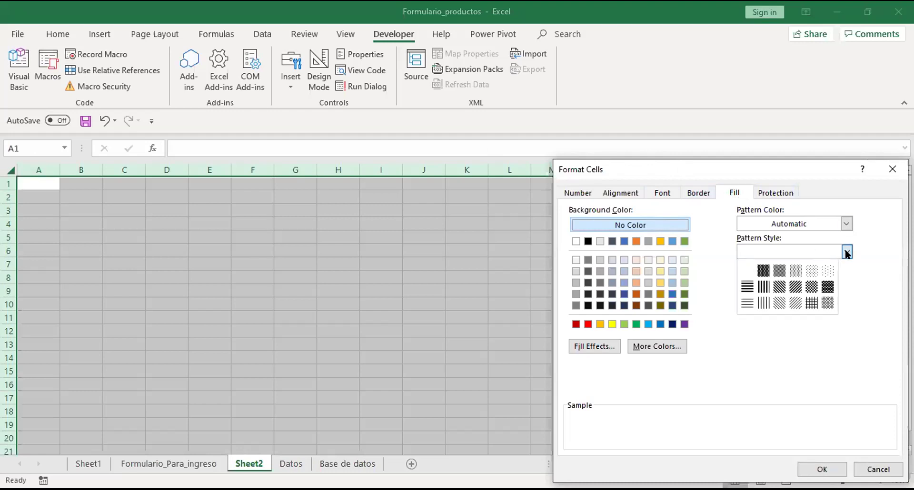
{"action": "left_click", "coordinate": [746, 269]}
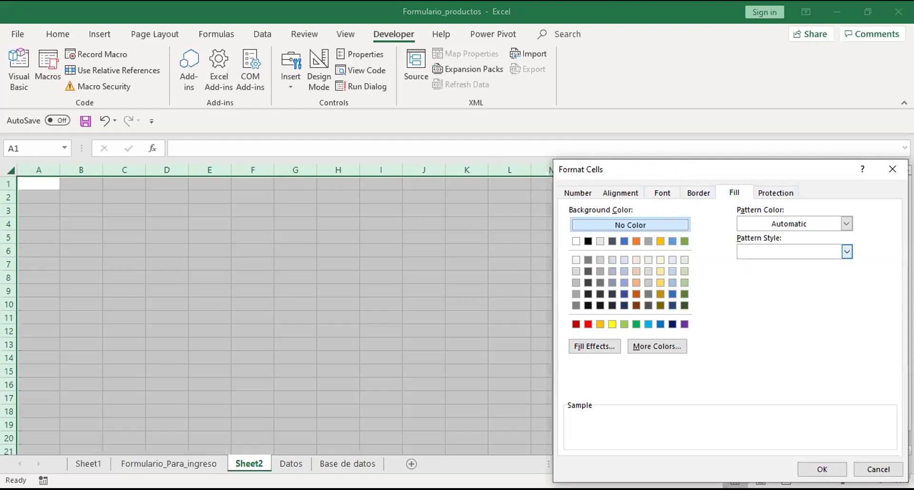
{"action": "left_click", "coordinate": [822, 469]}
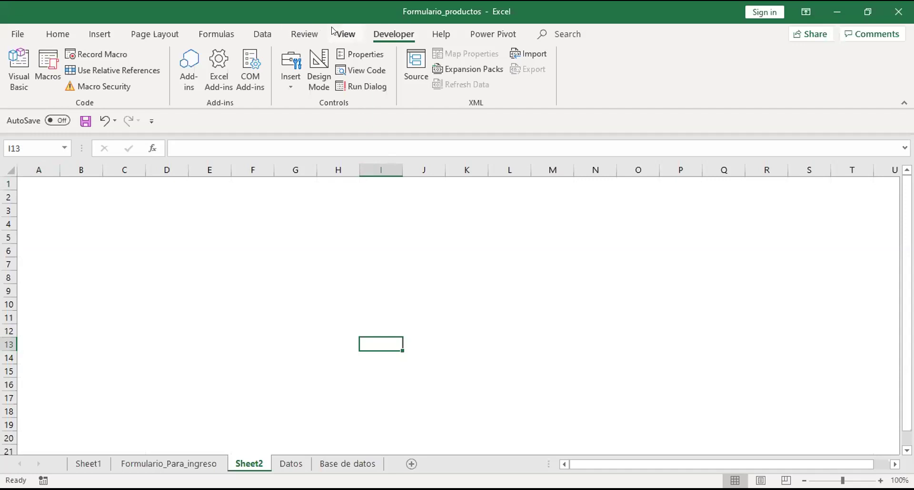
Draw a Group Box form control across the upper-left of Sheet2.
{"action": "left_click", "coordinate": [292, 64]}
{"action": "left_click", "coordinate": [282, 129]}
{"action": "mouse_move", "coordinate": [45, 202]}
{"action": "left_mouse_down"}
{"action": "mouse_move", "coordinate": [167, 324]}
{"action": "mouse_move", "coordinate": [444, 404]}
{"action": "left_mouse_up"}
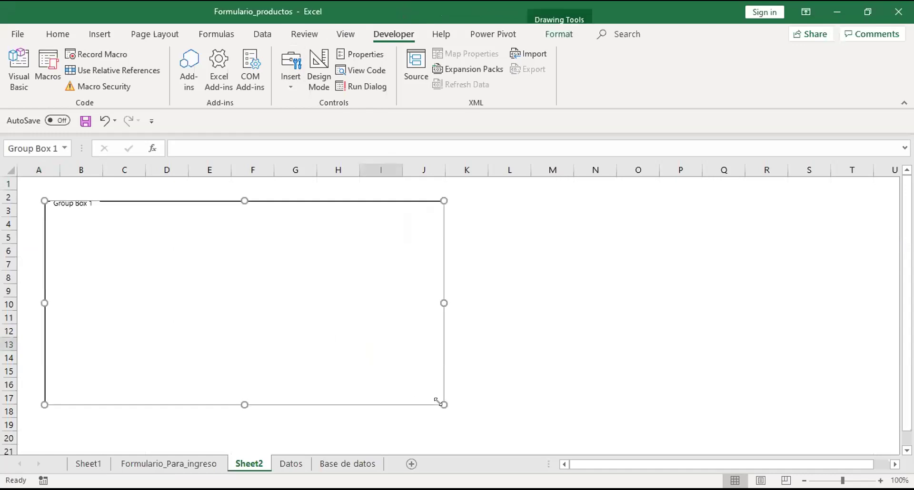
Replace the group box caption 'Group Box 1' with 'Formulario Estudiantes'.
{"action": "right_click", "coordinate": [57, 205]}
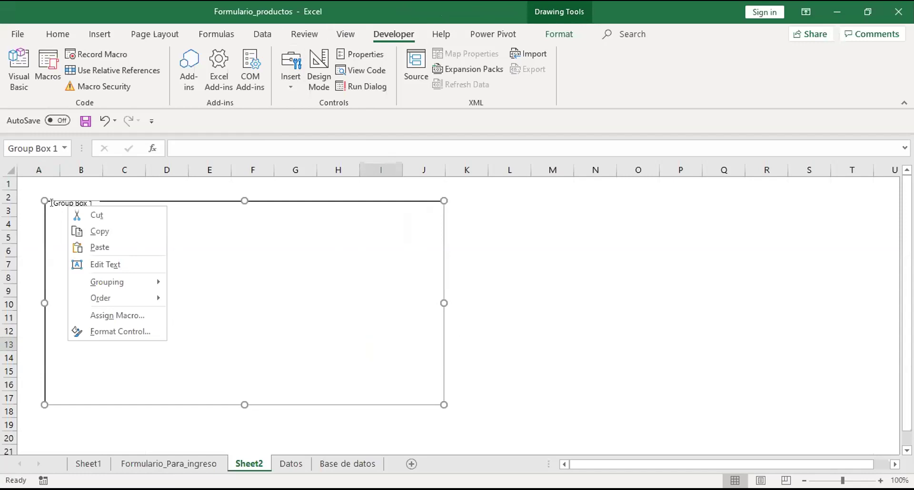
{"action": "key", "text": "x"}
{"action": "key", "text": "shift+Right"}
{"action": "key", "text": "shift+Right"}
{"action": "key", "text": "shift+Right"}
{"action": "key", "text": "shift+Right"}
{"action": "key", "text": "shift+Right"}
{"action": "key", "text": "shift+Right"}
{"action": "key", "text": "shift+Right"}
{"action": "key", "text": "shift+Right"}
{"action": "type", "text": "Formuar"}
{"action": "key", "text": "BackSpace"}
{"action": "key", "text": "BackSpace"}
{"action": "type", "text": "lario Estud"}
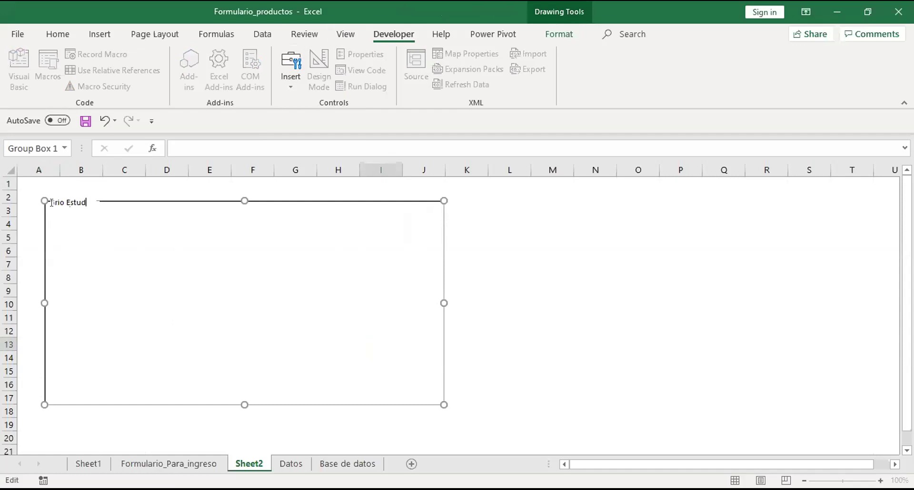
{"action": "type", "text": "antes"}
{"action": "left_click", "coordinate": [126, 264]}
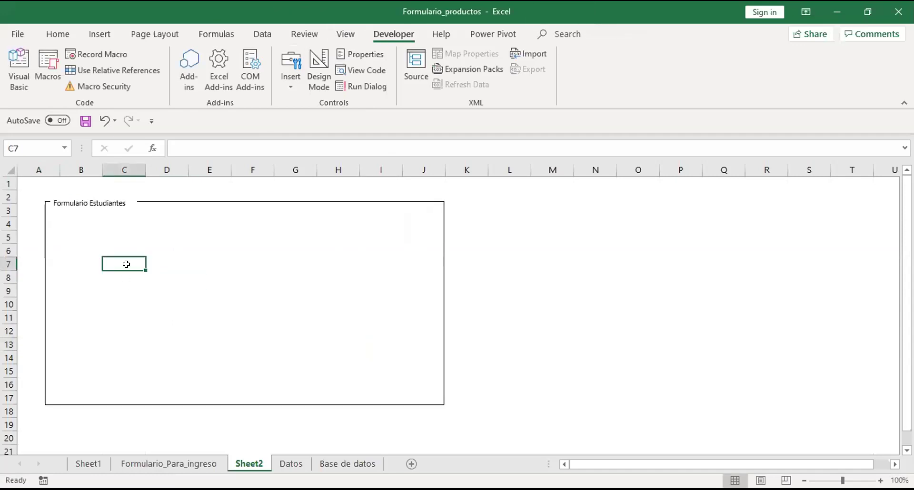
Enter 'Nombre:' in B5, widen column C, and give C5 a thick outside border.
{"action": "left_click", "coordinate": [74, 234]}
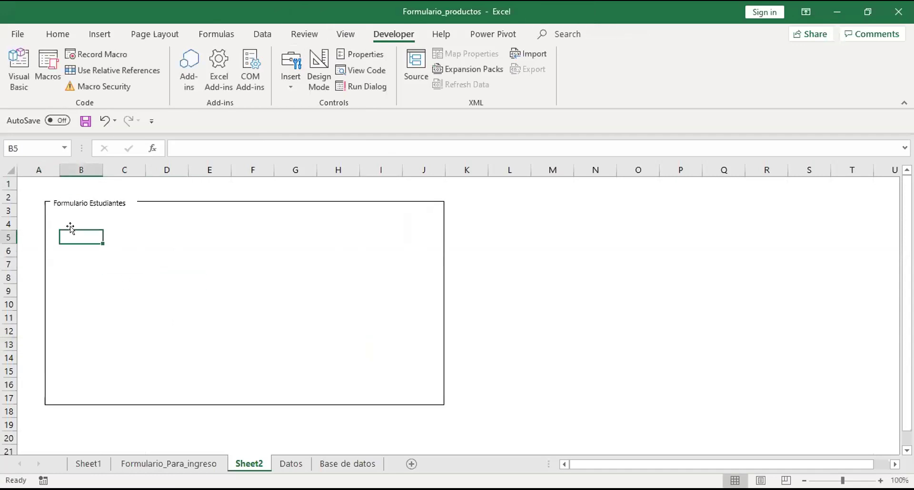
{"action": "type", "text": "Nombre:"}
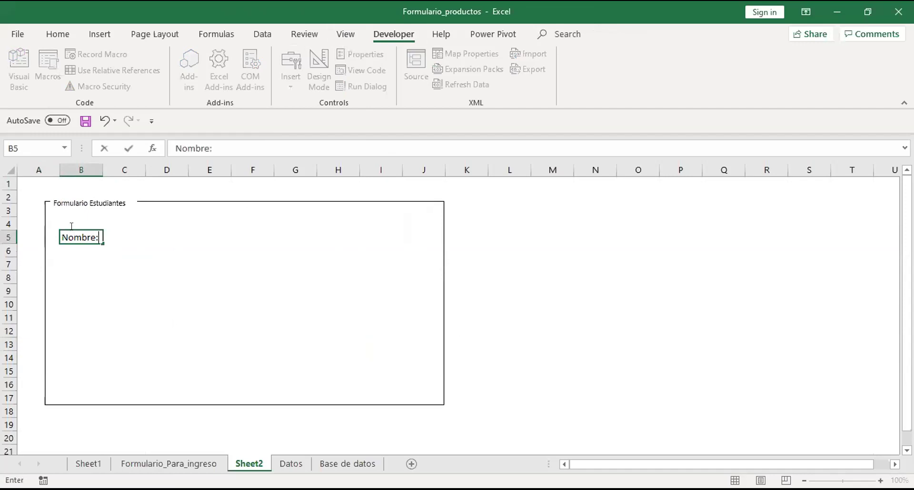
{"action": "key", "text": "Tab"}
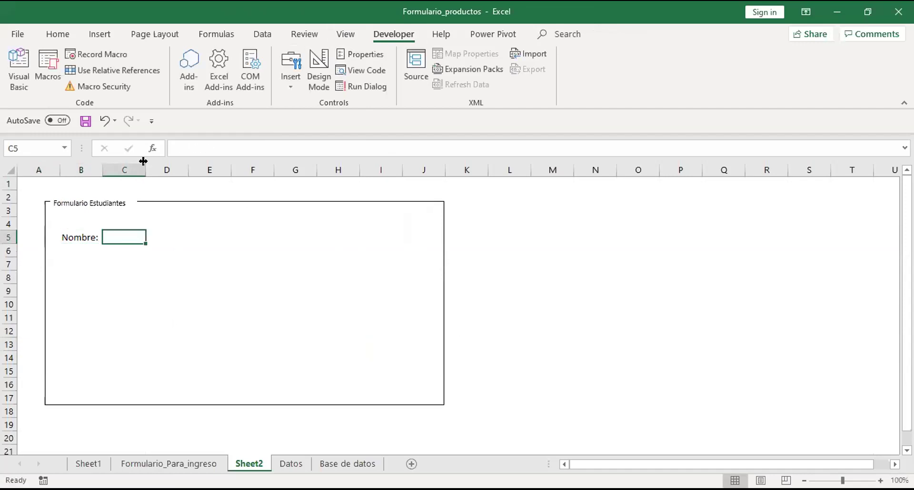
{"action": "left_click_drag", "start_coordinate": [145, 170], "coordinate": [263, 170]}
{"action": "left_click", "coordinate": [61, 40]}
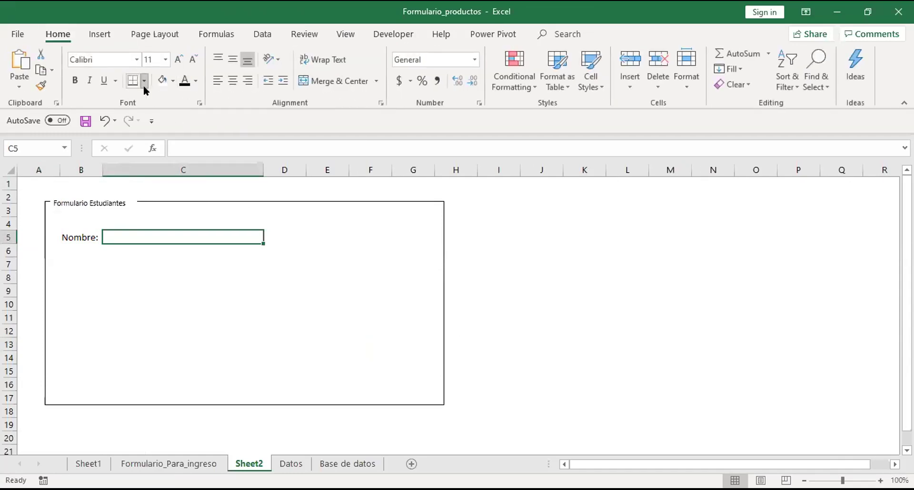
{"action": "left_click", "coordinate": [144, 81]}
{"action": "left_click", "coordinate": [133, 228]}
Enter 'Apellido:' in B7 and give C7 a thick outside border.
{"action": "key", "text": "Down"}
{"action": "key", "text": "Down"}
{"action": "key", "text": "Down"}
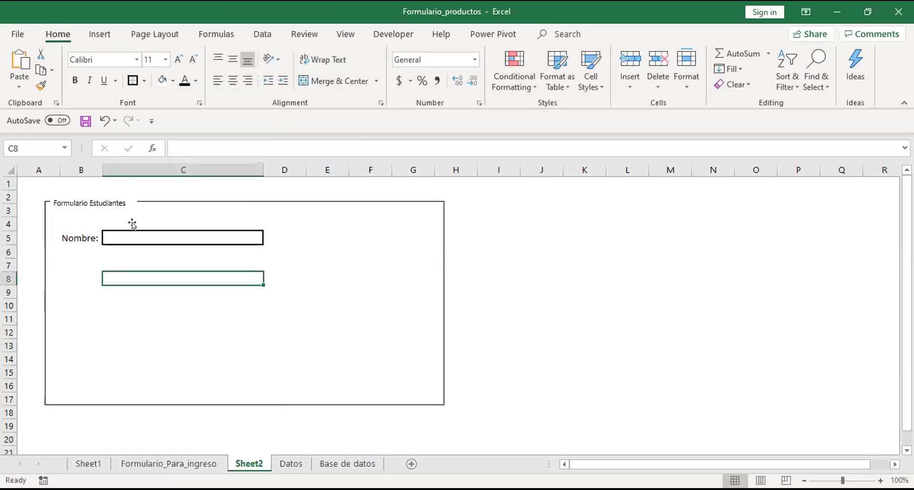
{"action": "key", "text": "Left"}
{"action": "key", "text": "Up"}
{"action": "type", "text": "Apellido:"}
{"action": "left_click", "coordinate": [252, 279]}
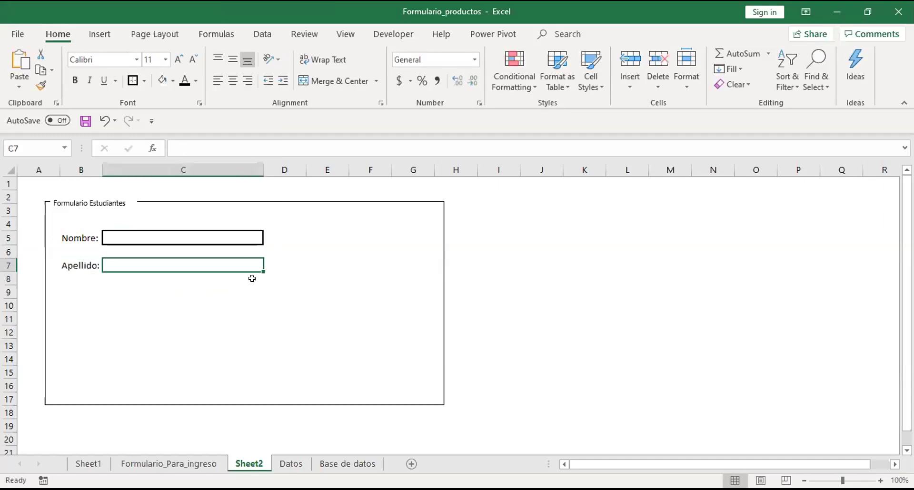
{"action": "left_click", "coordinate": [132, 81]}
Enter 'Rut:' in B9 and give C9 a thick outside border.
{"action": "key", "text": "Down"}
{"action": "key", "text": "Down"}
{"action": "key", "text": "Down"}
{"action": "key", "text": "Down"}
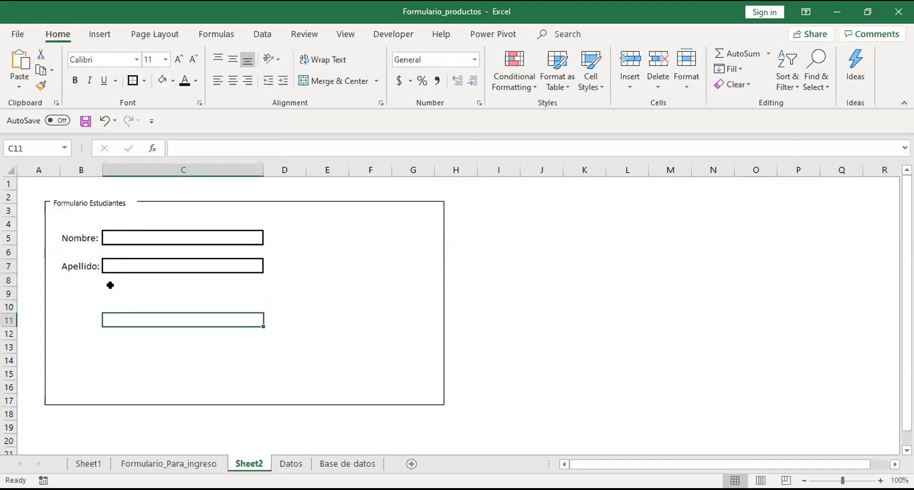
{"action": "left_click", "coordinate": [70, 287]}
{"action": "type", "text": "Rut"}
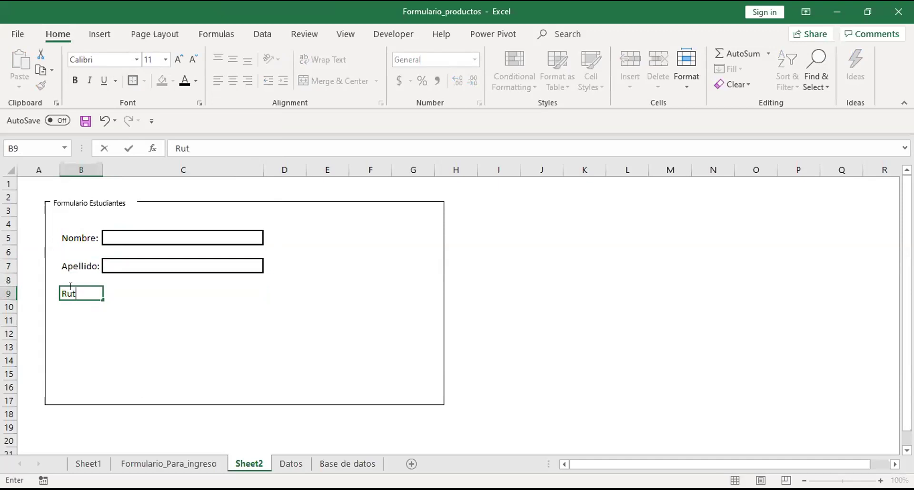
{"action": "type", "text": ":"}
{"action": "key", "text": "Tab"}
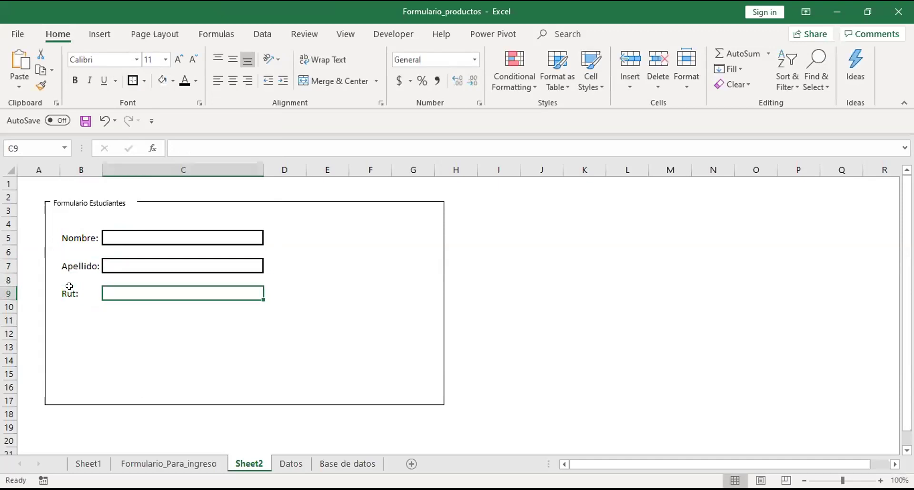
{"action": "left_click", "coordinate": [130, 81]}
{"action": "key", "text": "Return"}
{"action": "key", "text": "Down"}
{"action": "key", "text": "Down"}
{"action": "key", "text": "Down"}
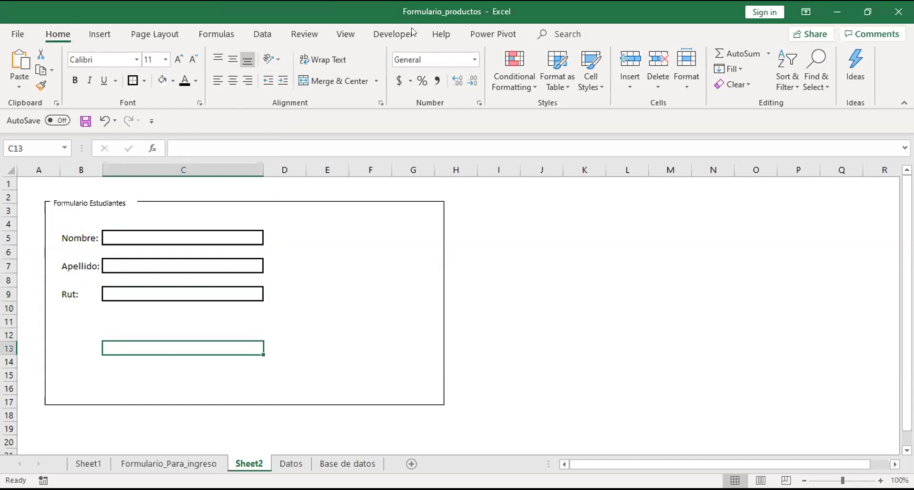
{"action": "left_click", "coordinate": [390, 33]}
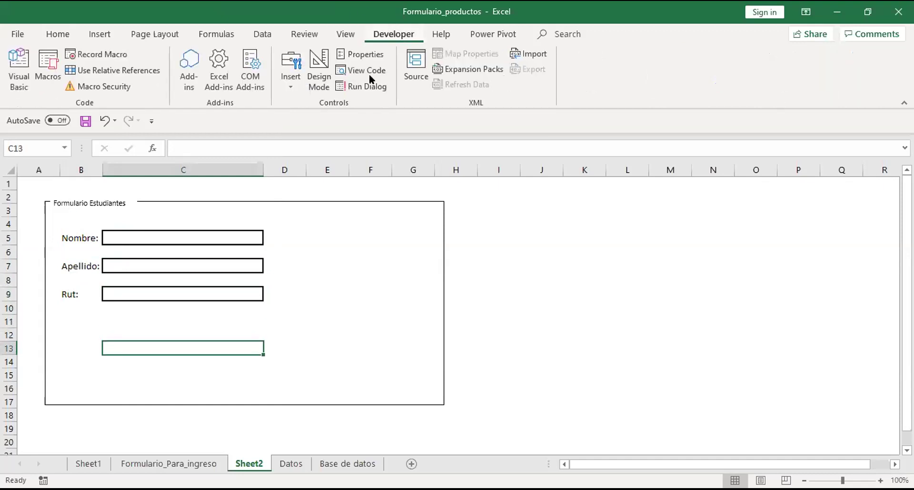
Draw a Form Controls button at C13 without assigning any macro.
{"action": "left_click", "coordinate": [296, 60]}
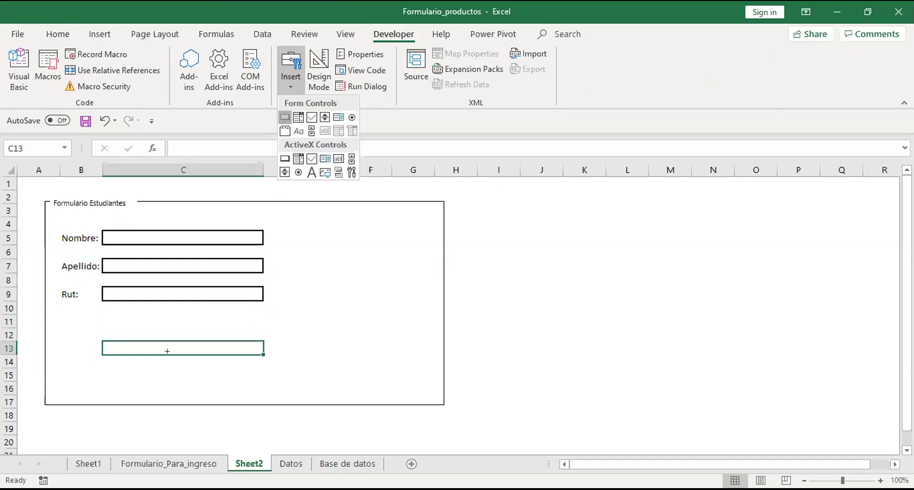
{"action": "left_click", "coordinate": [284, 117]}
{"action": "left_click_drag", "start_coordinate": [109, 350], "coordinate": [229, 364]}
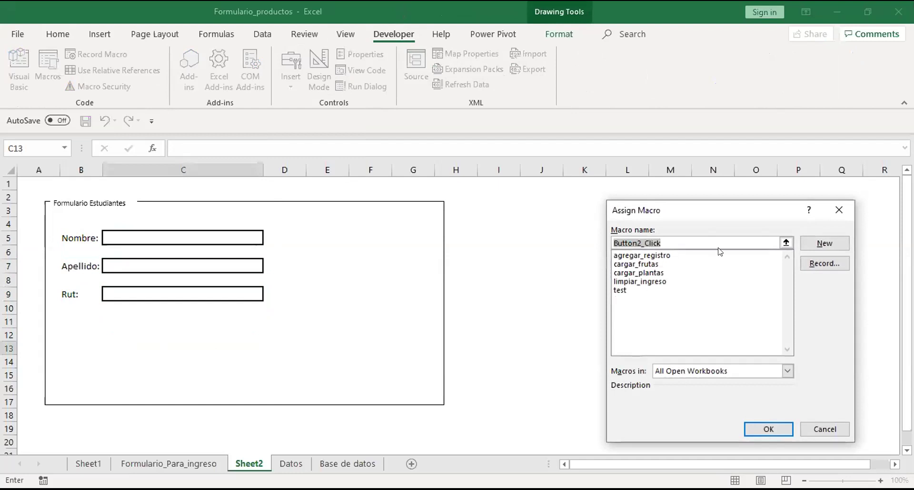
{"action": "key", "text": "BackSpace"}
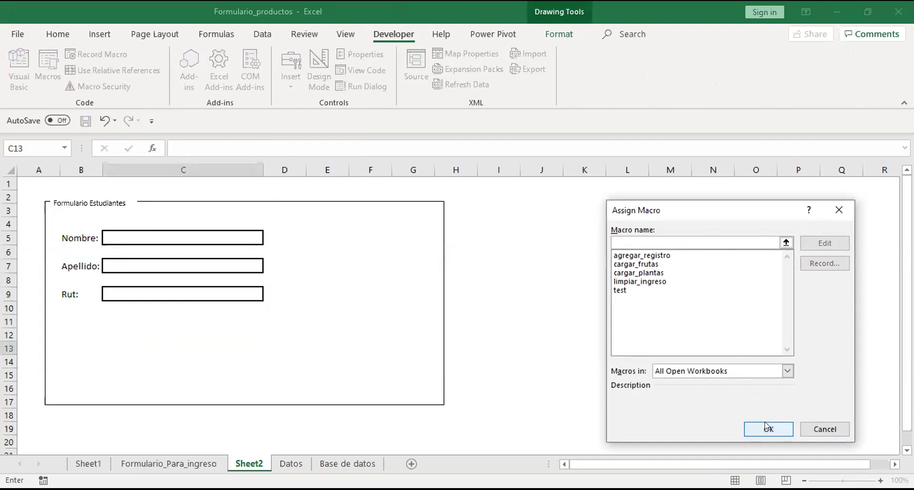
{"action": "left_click", "coordinate": [764, 428]}
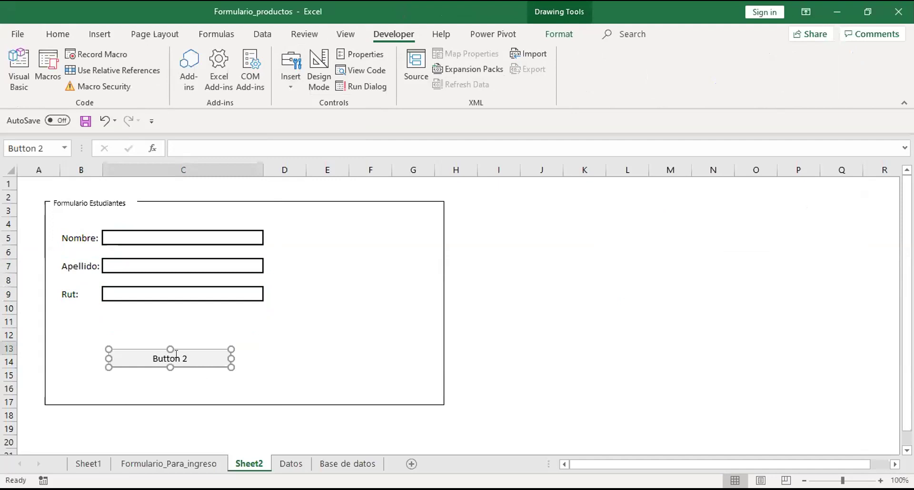
Relabel the new button 'Agregar_estudiante'.
{"action": "right_click", "coordinate": [170, 353]}
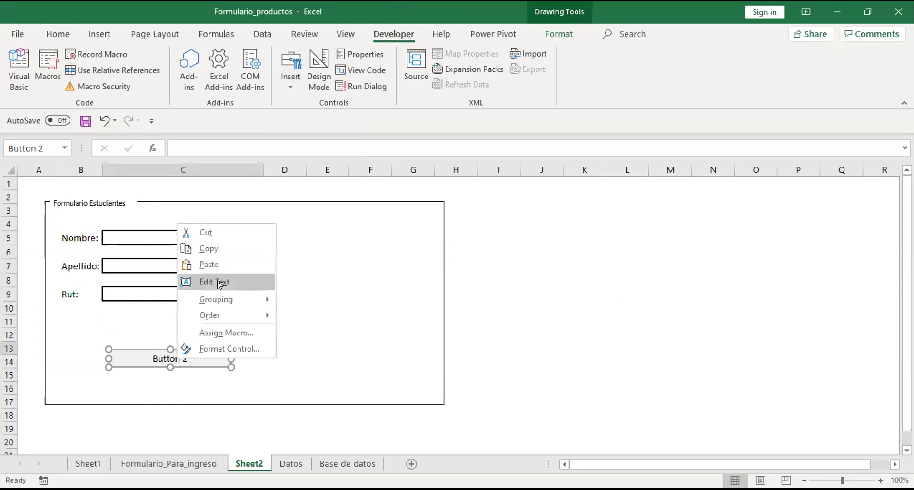
{"action": "left_click", "coordinate": [218, 281]}
{"action": "key", "text": "ctrl+a"}
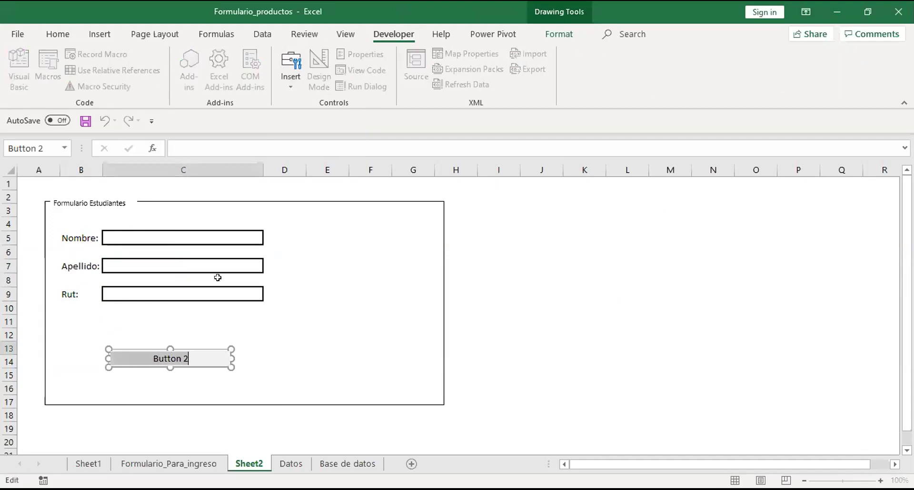
{"action": "type", "text": "Agregar_estudiante"}
{"action": "left_click", "coordinate": [335, 381]}
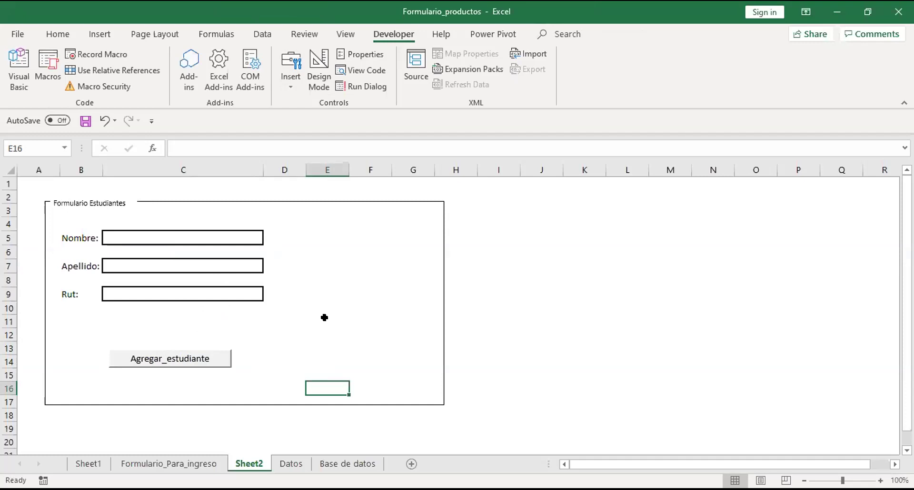
{"action": "left_click", "coordinate": [263, 332]}
{"action": "left_click", "coordinate": [200, 351], "text": "ctrl"}
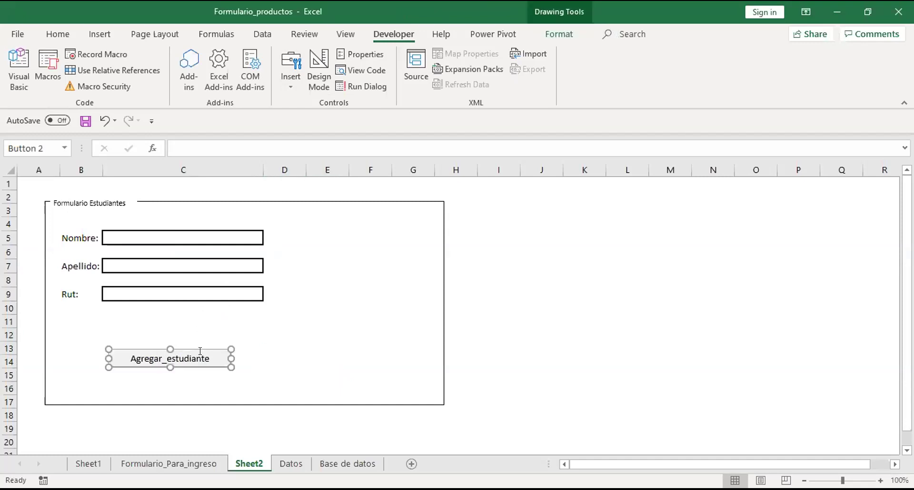
{"action": "right_click", "coordinate": [199, 350]}
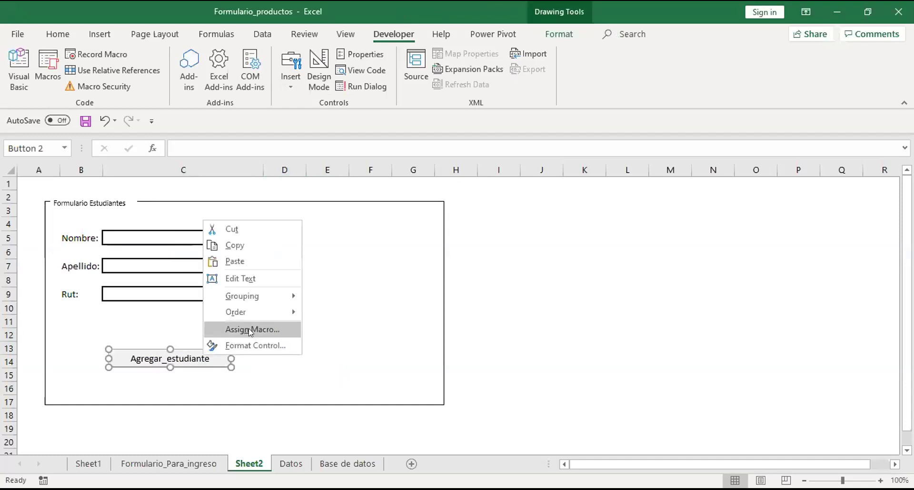
{"action": "left_click", "coordinate": [249, 329]}
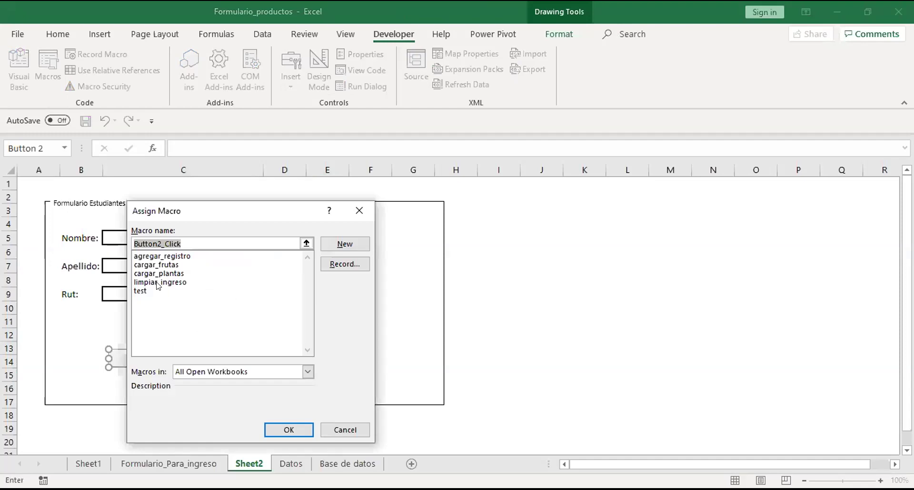
{"action": "left_click", "coordinate": [186, 257]}
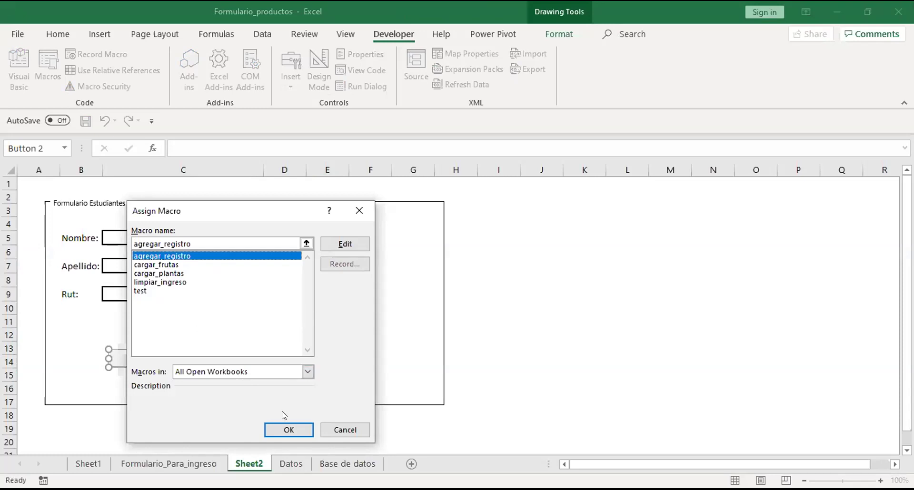
{"action": "left_click", "coordinate": [347, 429]}
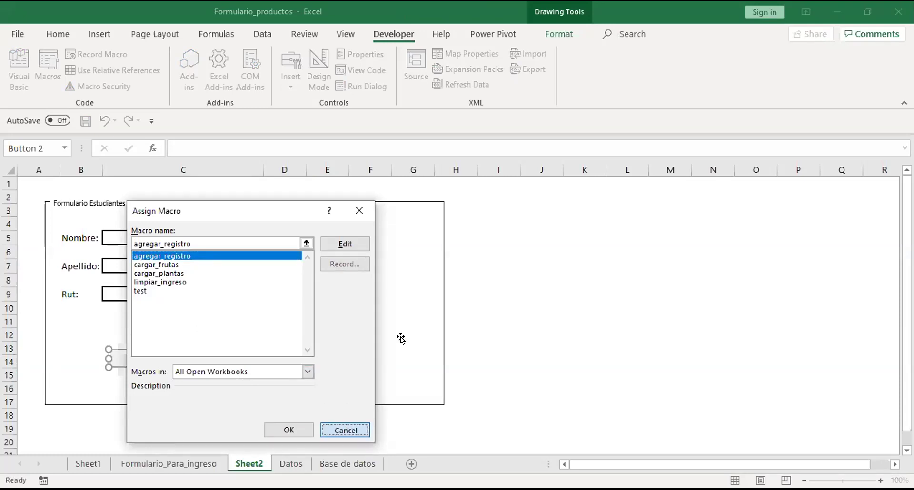
{"action": "left_click", "coordinate": [401, 336]}
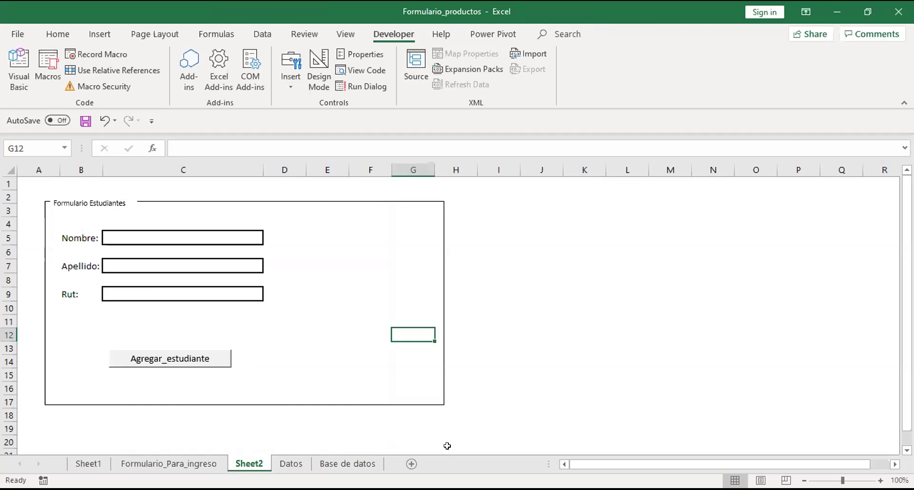
Switch from Excel to the Práctica 1 - Formularios.pdf exercise in Acrobat Reader.
{"action": "key", "text": "alt+F11"}
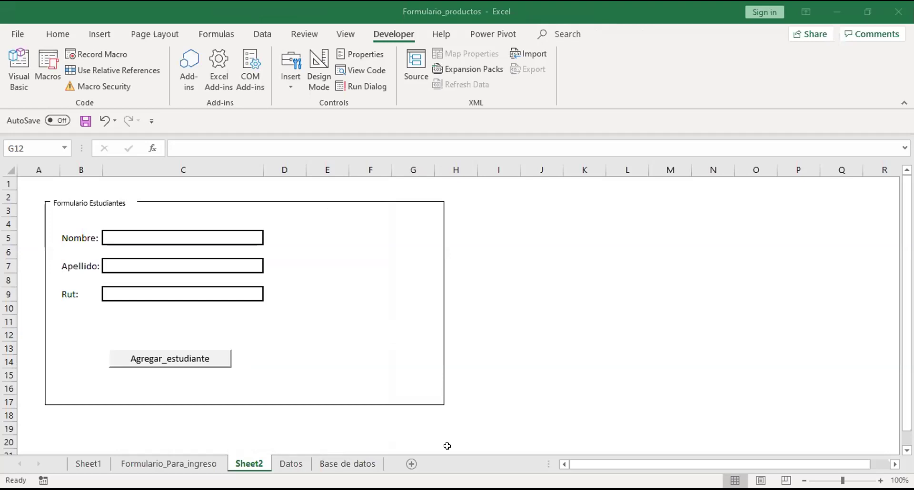
{"action": "key", "text": "alt+Tab"}
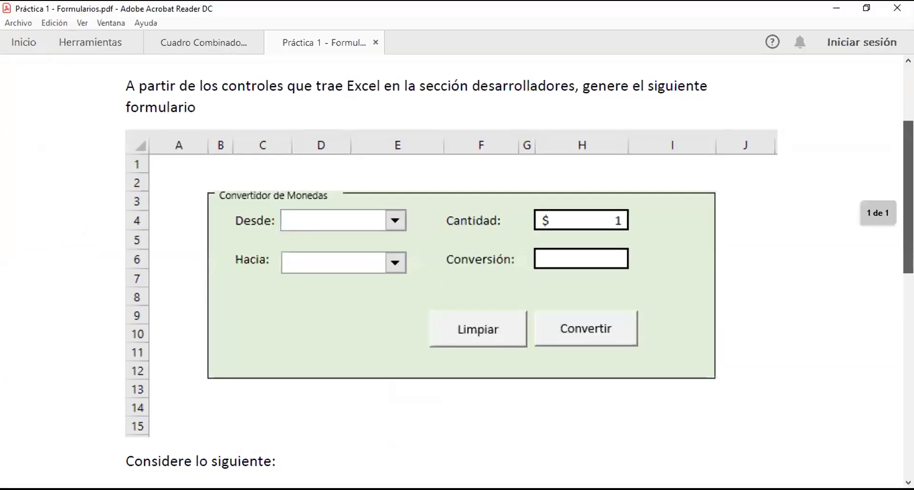
Scroll the PDF past the converter form image to the 'Considere lo siguiente' requirements list.
{"action": "left_click_drag", "start_coordinate": [909, 209], "coordinate": [908, 179]}
{"action": "scroll", "coordinate": [305, 200], "scroll_direction": "down", "scroll_amount": 1}
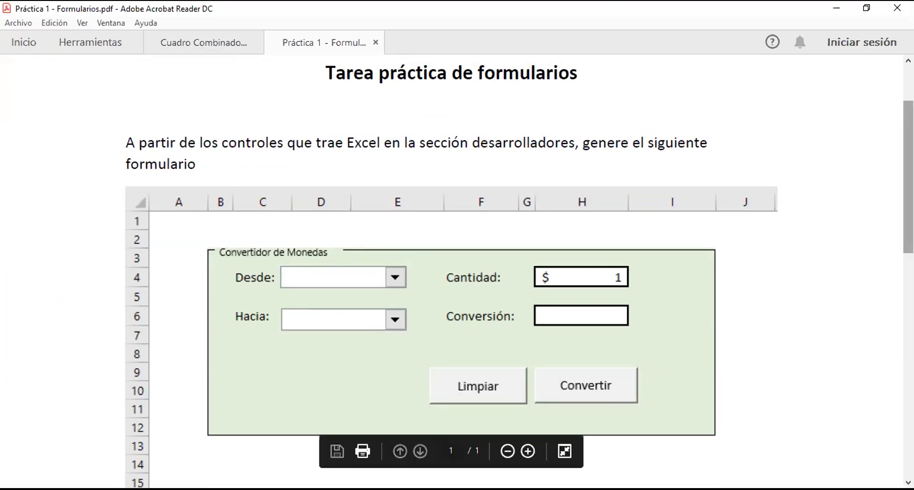
{"action": "scroll", "coordinate": [379, 275], "scroll_direction": "down", "scroll_amount": 2}
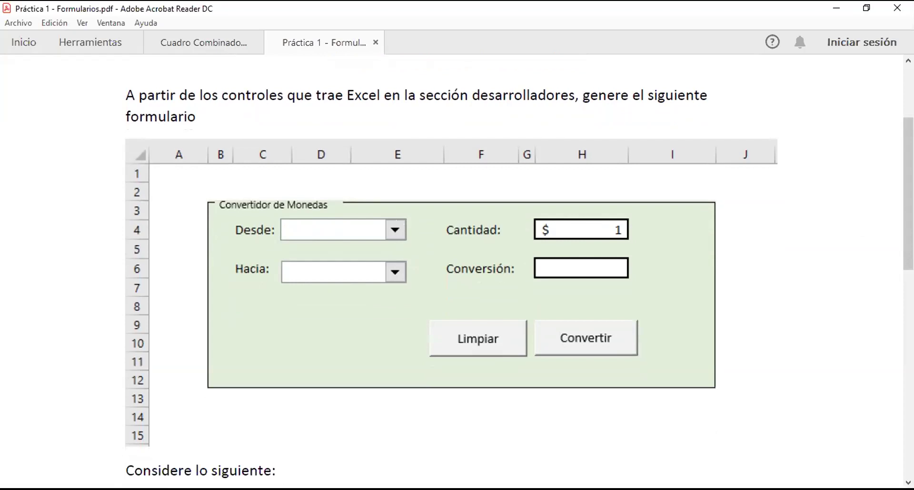
{"action": "left_click_drag", "start_coordinate": [908, 194], "coordinate": [908, 276]}
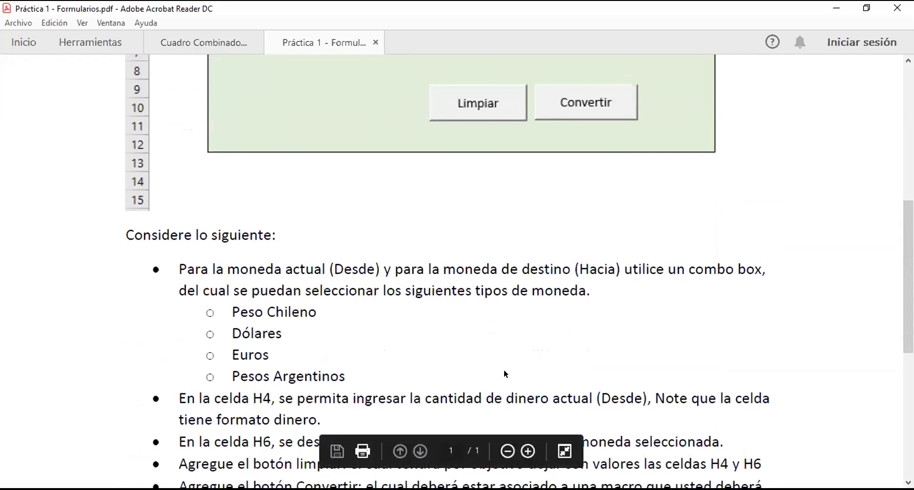
{"action": "scroll", "coordinate": [519, 271], "scroll_direction": "down", "scroll_amount": 1}
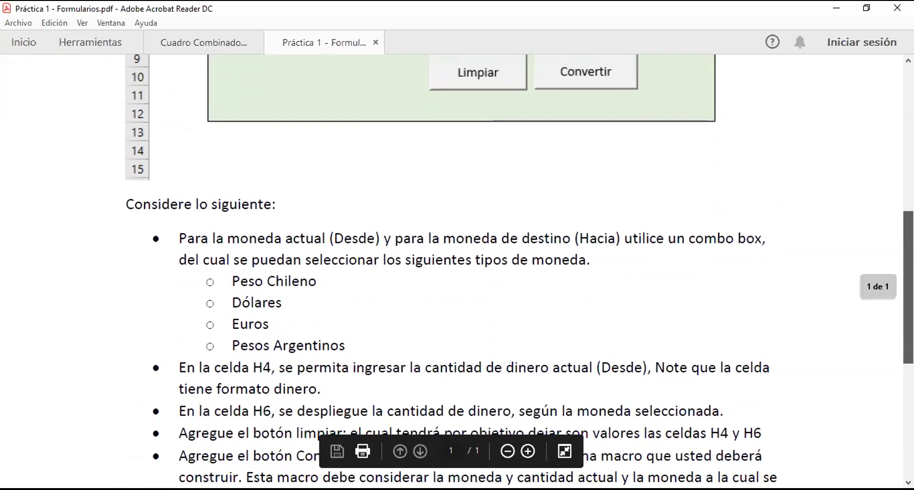
{"action": "scroll", "coordinate": [338, 191], "scroll_direction": "down", "scroll_amount": 3}
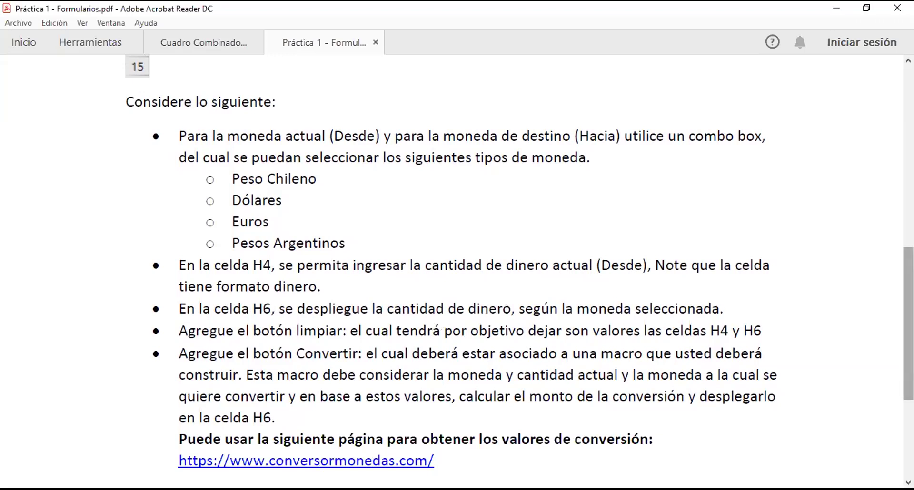
{"action": "left_click_drag", "start_coordinate": [908, 325], "coordinate": [893, 231]}
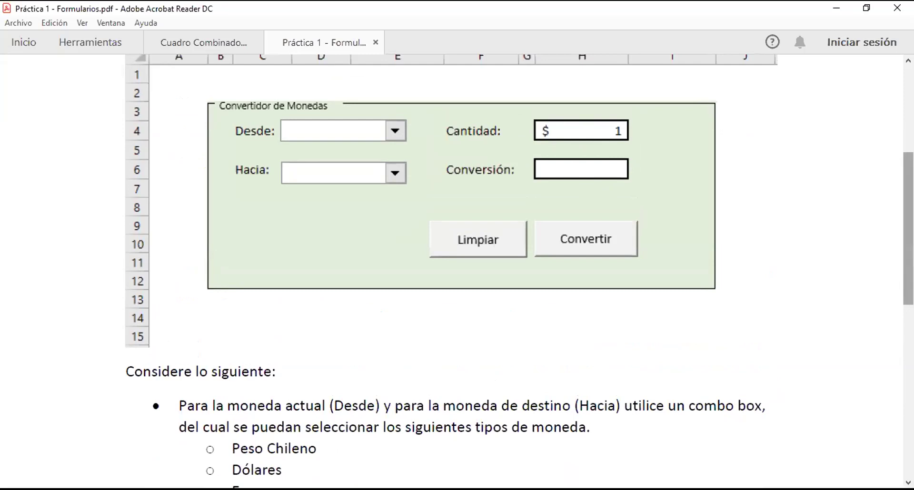
{"action": "left_click_drag", "start_coordinate": [908, 229], "coordinate": [908, 279]}
{"action": "scroll", "coordinate": [457, 271], "scroll_direction": "down", "scroll_amount": 5}
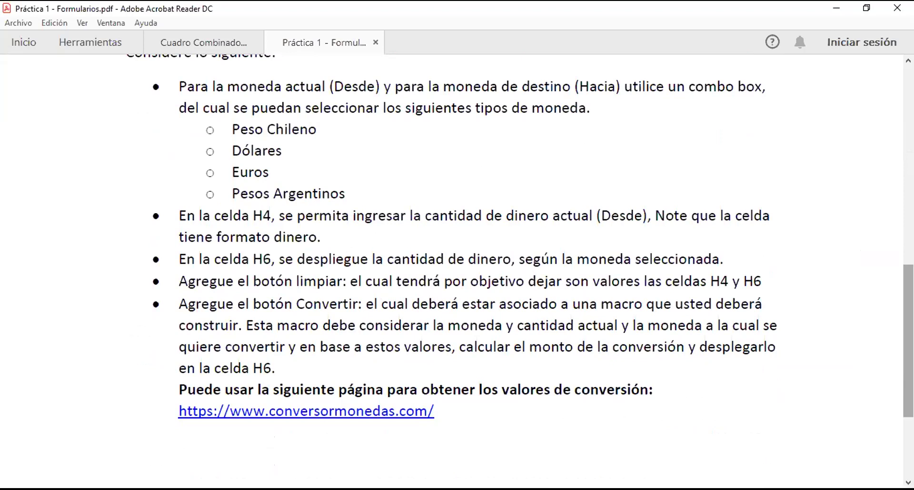
{"action": "mouse_move", "coordinate": [908, 327]}
{"action": "left_click_drag", "start_coordinate": [572, 283], "coordinate": [581, 284]}
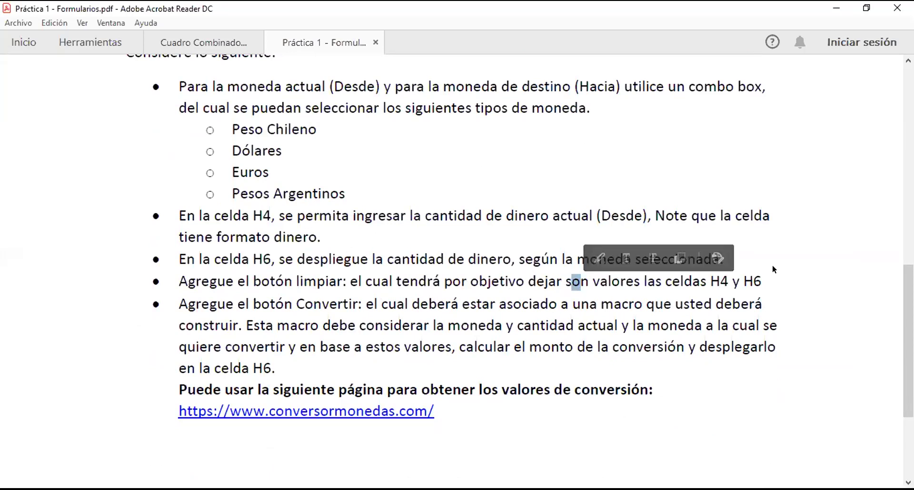
Scroll through the PDF to reread the converter requirements, then bring Excel's Sheet2 back to the front.
{"action": "mouse_move", "coordinate": [909, 340]}
{"action": "left_mouse_down"}
{"action": "mouse_move", "coordinate": [908, 217]}
{"action": "mouse_move", "coordinate": [909, 329]}
{"action": "left_mouse_up"}
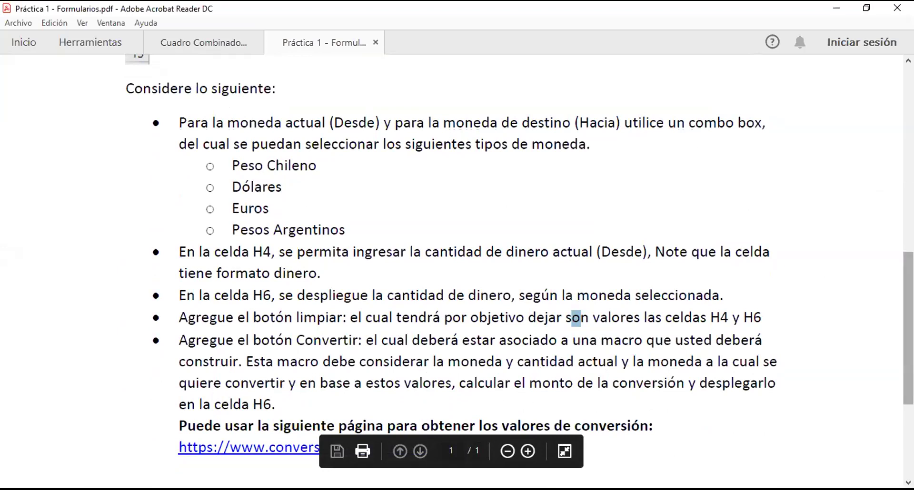
{"action": "left_click_drag", "start_coordinate": [907, 333], "coordinate": [908, 372]}
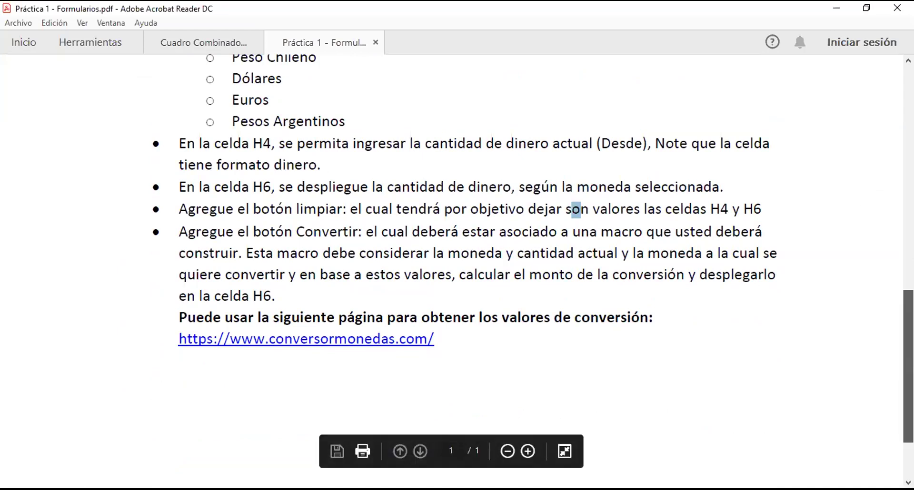
{"action": "scroll", "coordinate": [908, 366], "scroll_direction": "up", "scroll_amount": 5}
{"action": "scroll", "coordinate": [519, 266], "scroll_direction": "up", "scroll_amount": 5}
{"action": "scroll", "coordinate": [519, 267], "scroll_direction": "up", "scroll_amount": 2}
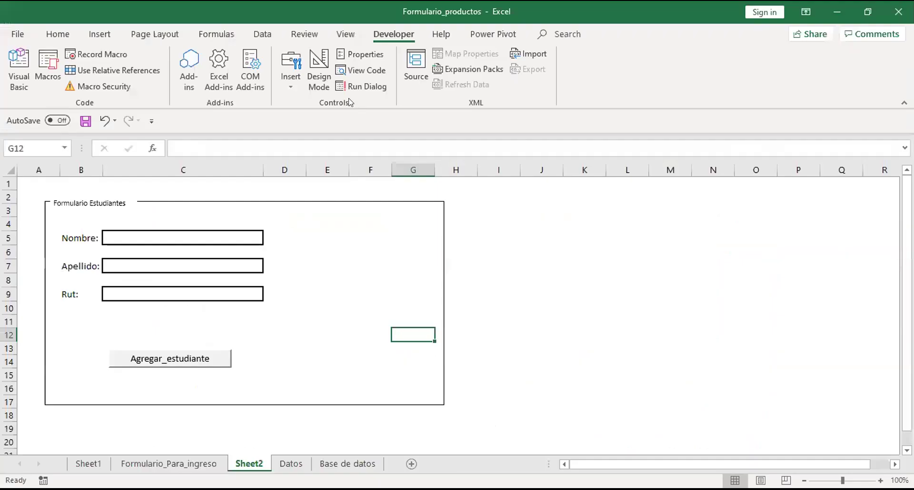
Draw a group box over J3:N17 on Sheet2 and caption it 'Conversor'.
{"action": "left_click", "coordinate": [305, 37]}
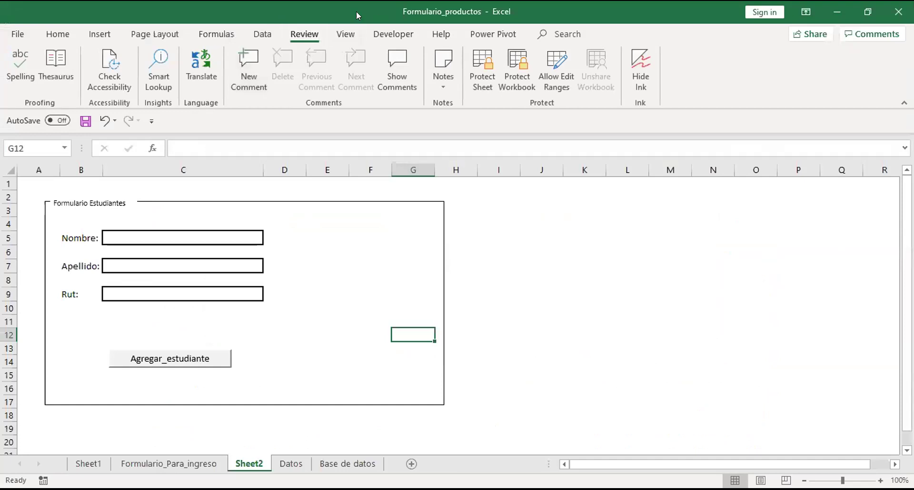
{"action": "left_click", "coordinate": [393, 34]}
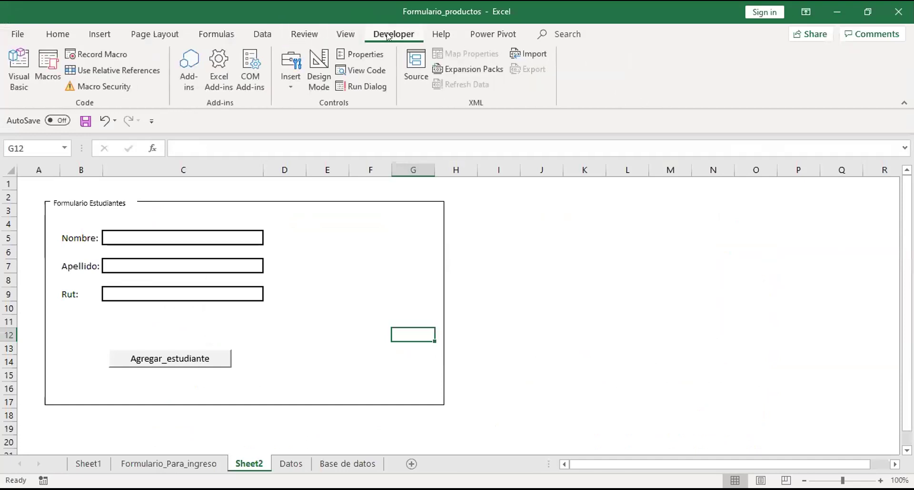
{"action": "left_click", "coordinate": [292, 62]}
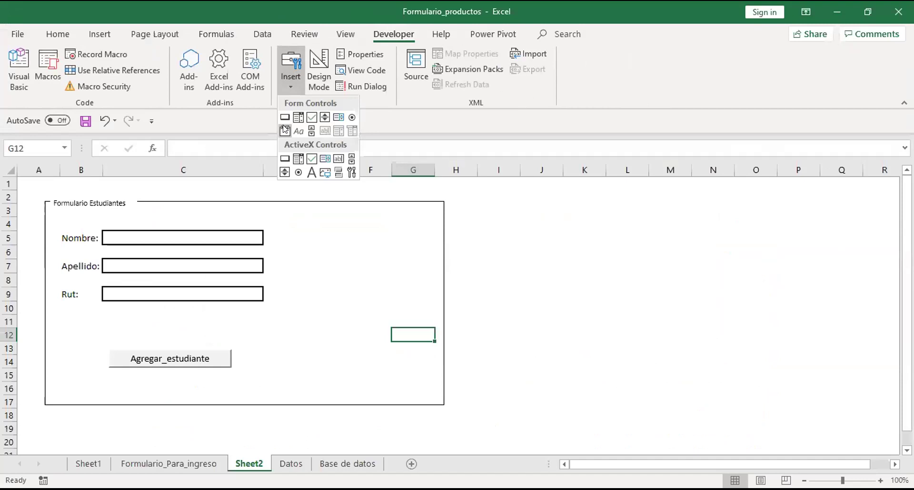
{"action": "left_click", "coordinate": [285, 129]}
{"action": "mouse_move", "coordinate": [500, 203]}
{"action": "left_mouse_down"}
{"action": "mouse_move", "coordinate": [785, 419]}
{"action": "mouse_move", "coordinate": [743, 401]}
{"action": "left_mouse_up"}
{"action": "left_click", "coordinate": [518, 203]}
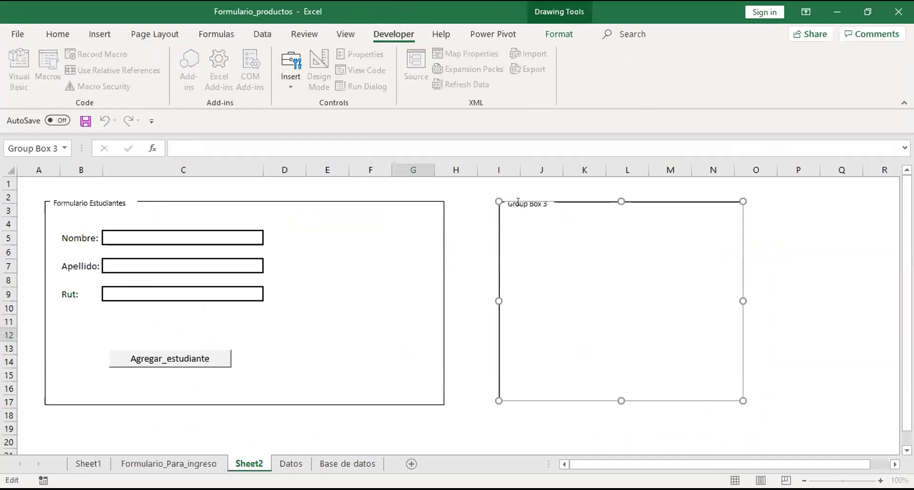
{"action": "key", "text": "shift+End"}
{"action": "type", "text": "Conversor"}
{"action": "left_click", "coordinate": [485, 252]}
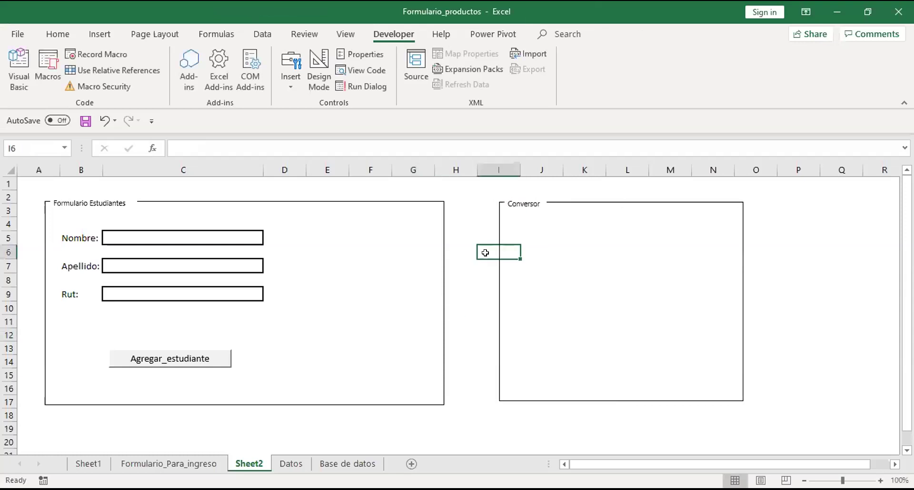
Enter the label 'Moneda:' in J4 and widen column K for the entry.
{"action": "left_click", "coordinate": [542, 223]}
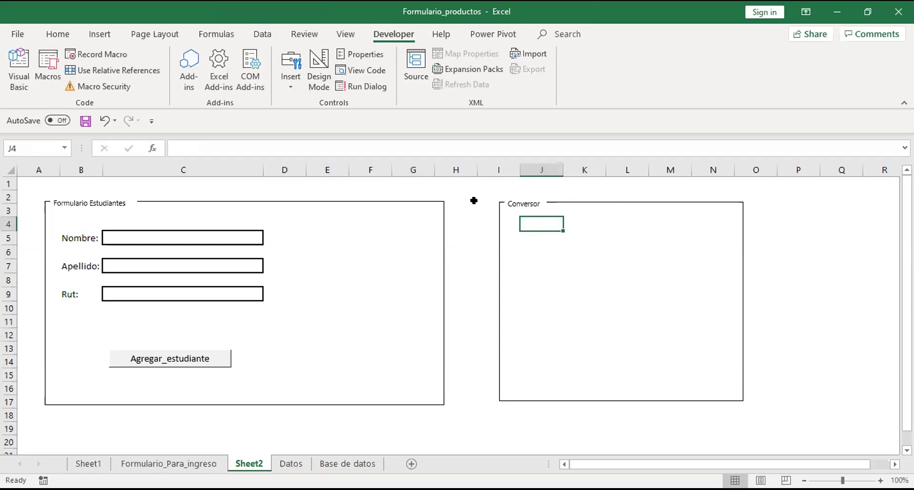
{"action": "type", "text": "M"}
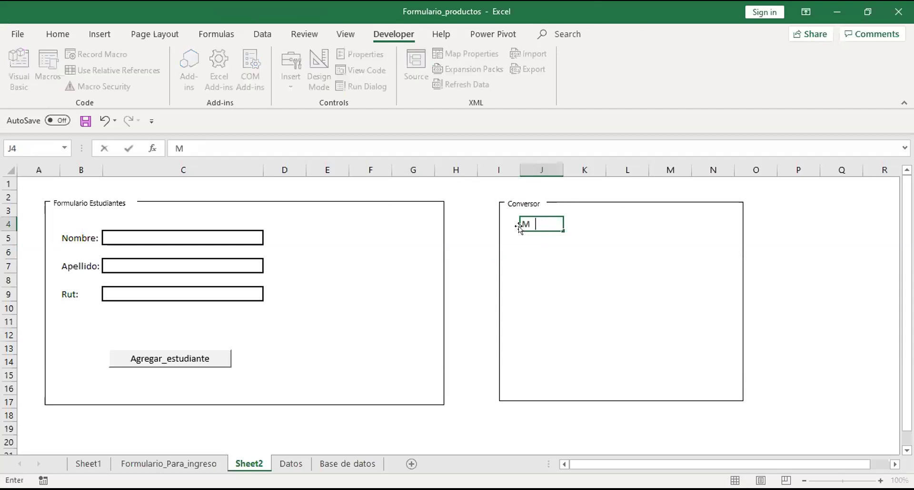
{"action": "type", "text": "oneda:"}
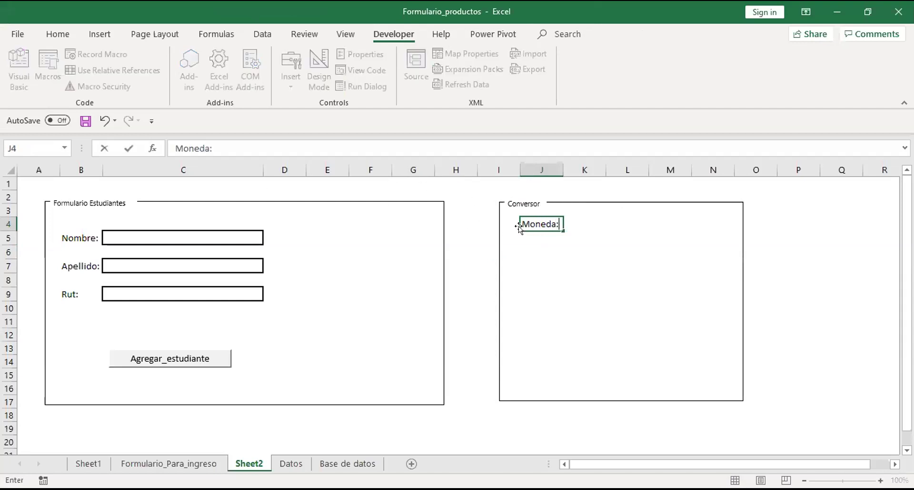
{"action": "left_click", "coordinate": [582, 222]}
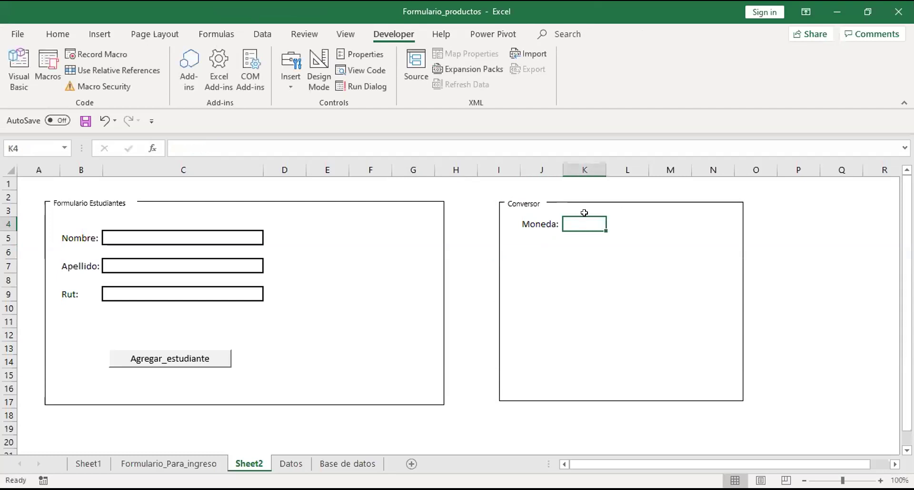
{"action": "left_click_drag", "start_coordinate": [604, 166], "coordinate": [689, 166]}
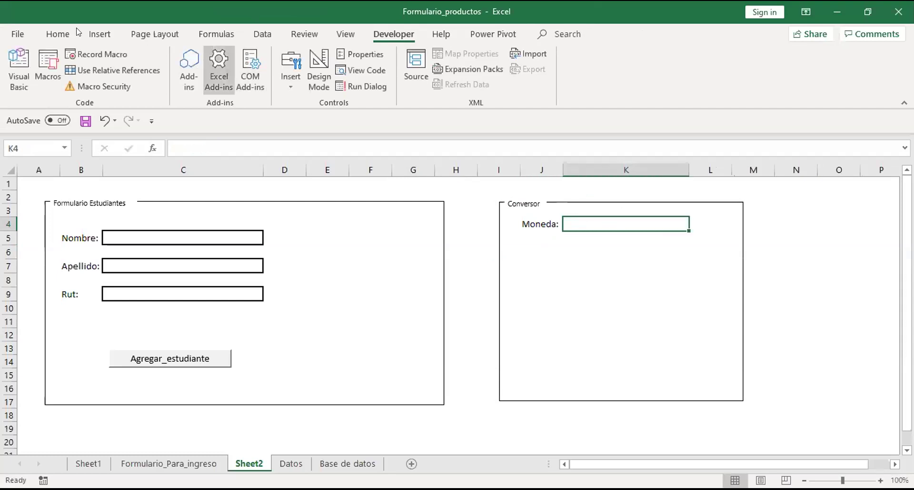
Give entry cell K4 a thick box border.
{"action": "left_click", "coordinate": [58, 34]}
{"action": "left_click", "coordinate": [126, 82]}
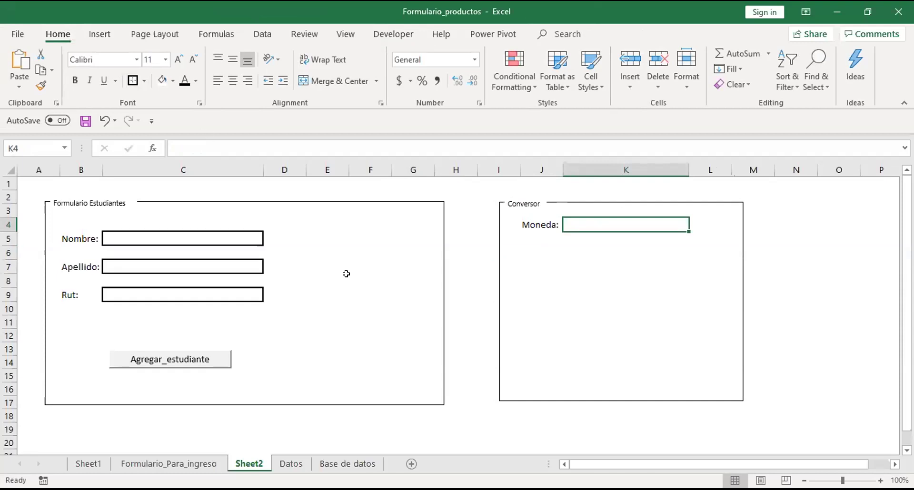
{"action": "left_click", "coordinate": [532, 263]}
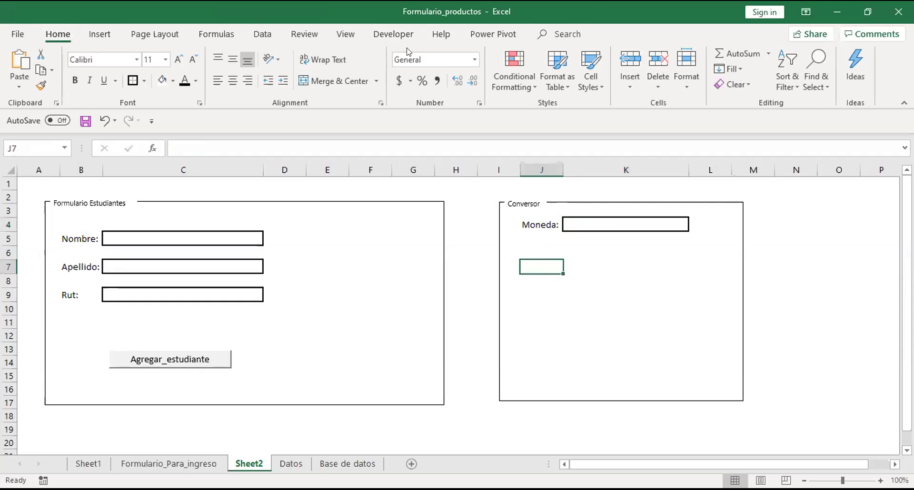
{"action": "left_click", "coordinate": [374, 30]}
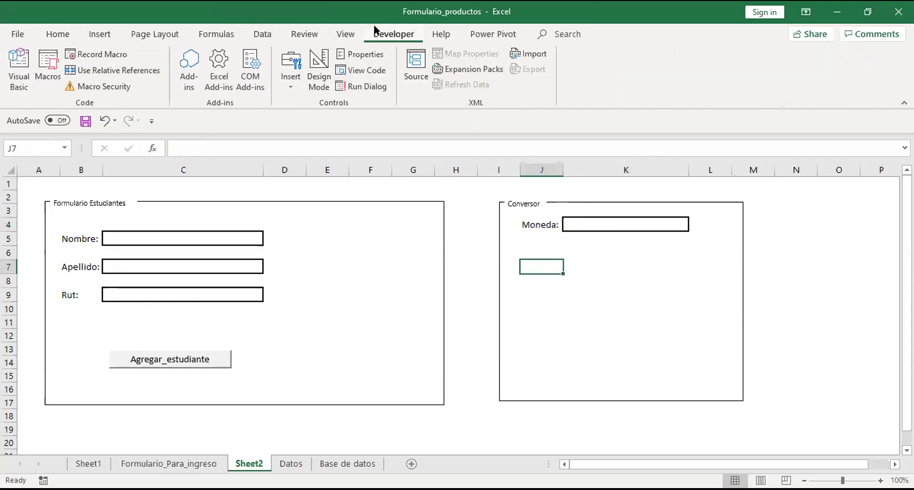
{"action": "left_click", "coordinate": [284, 69]}
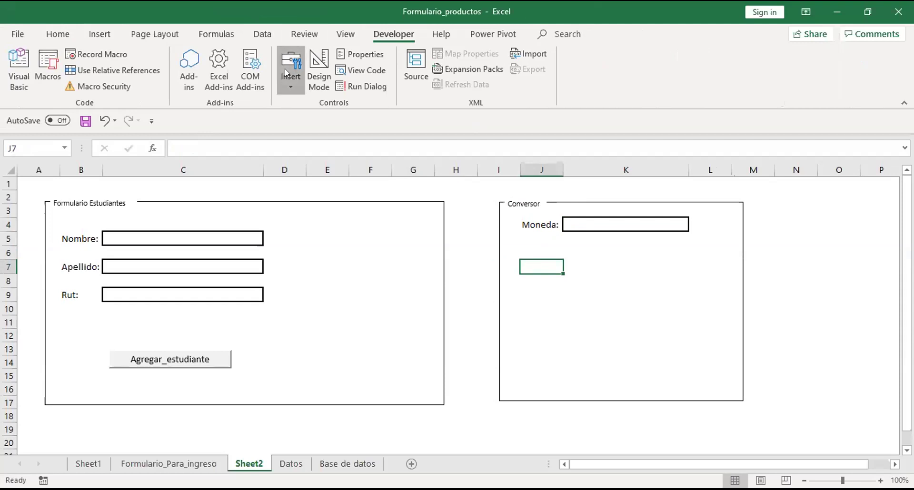
Draw a combo box drop-down below K4 inside the Conversor box.
{"action": "left_click", "coordinate": [295, 121]}
{"action": "left_click_drag", "start_coordinate": [569, 267], "coordinate": [684, 256]}
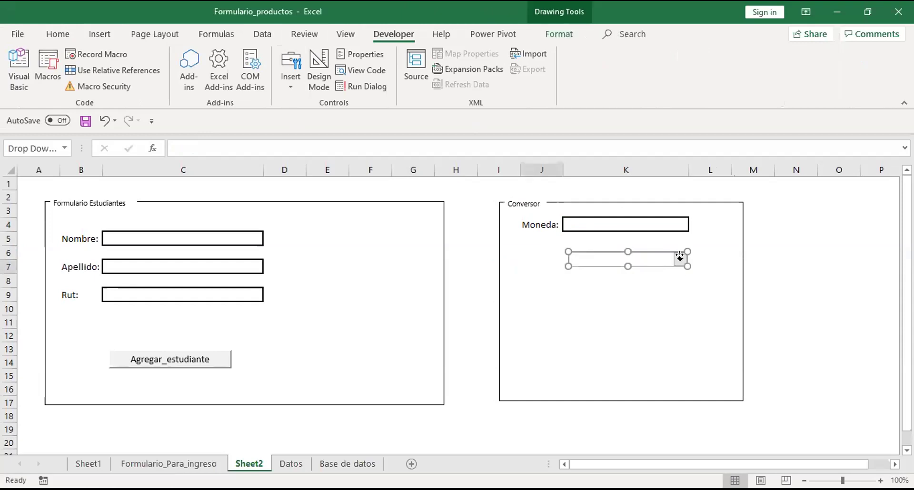
{"action": "right_click", "coordinate": [681, 261]}
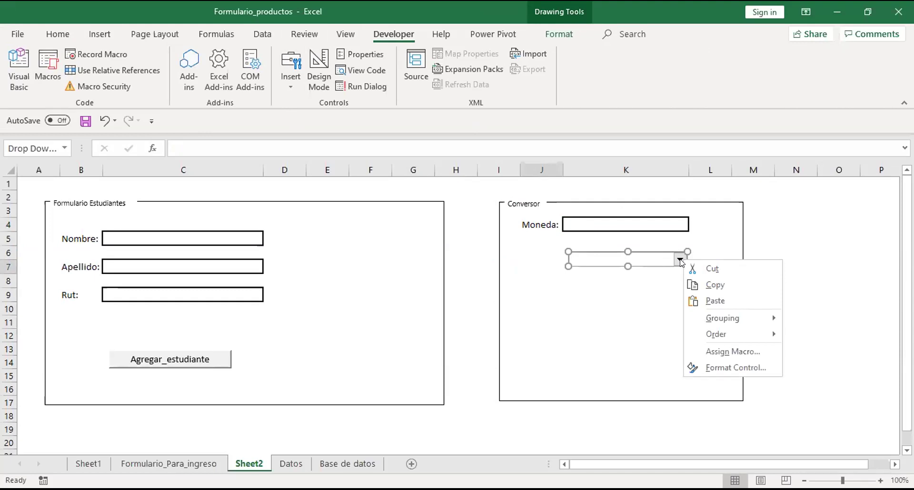
{"action": "left_click", "coordinate": [538, 334]}
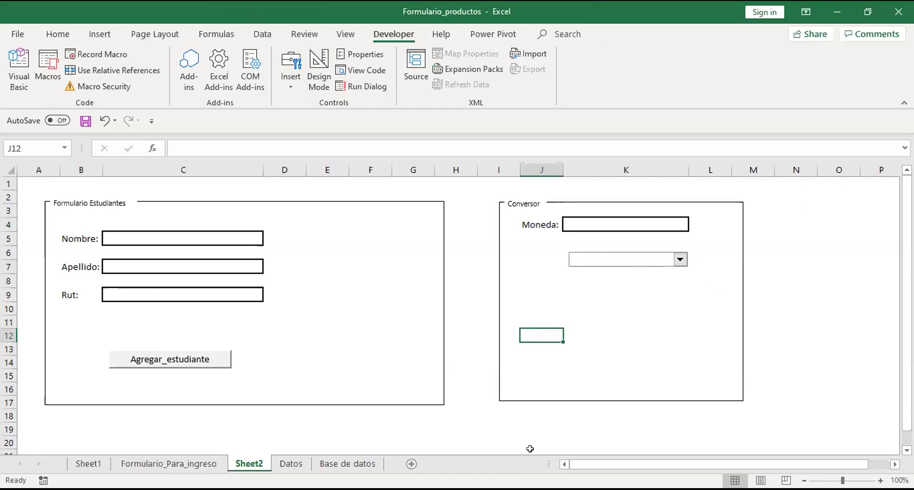